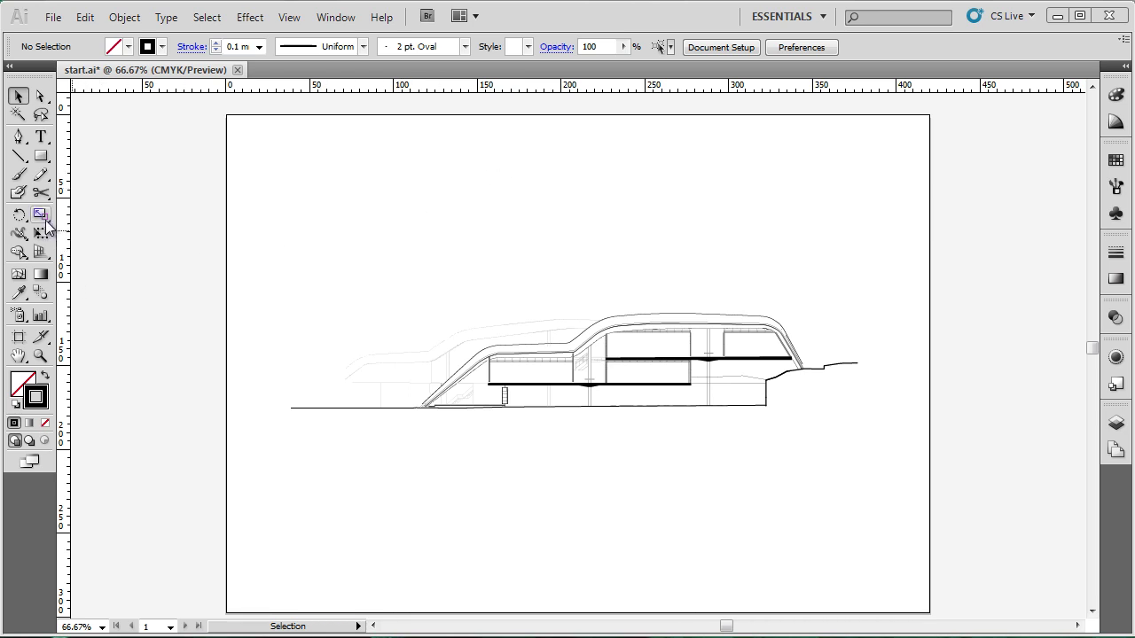
# - Resize the artboard with the Artboard tool to 840 mm wide by 594 mm high
pyautogui.click(20, 337)
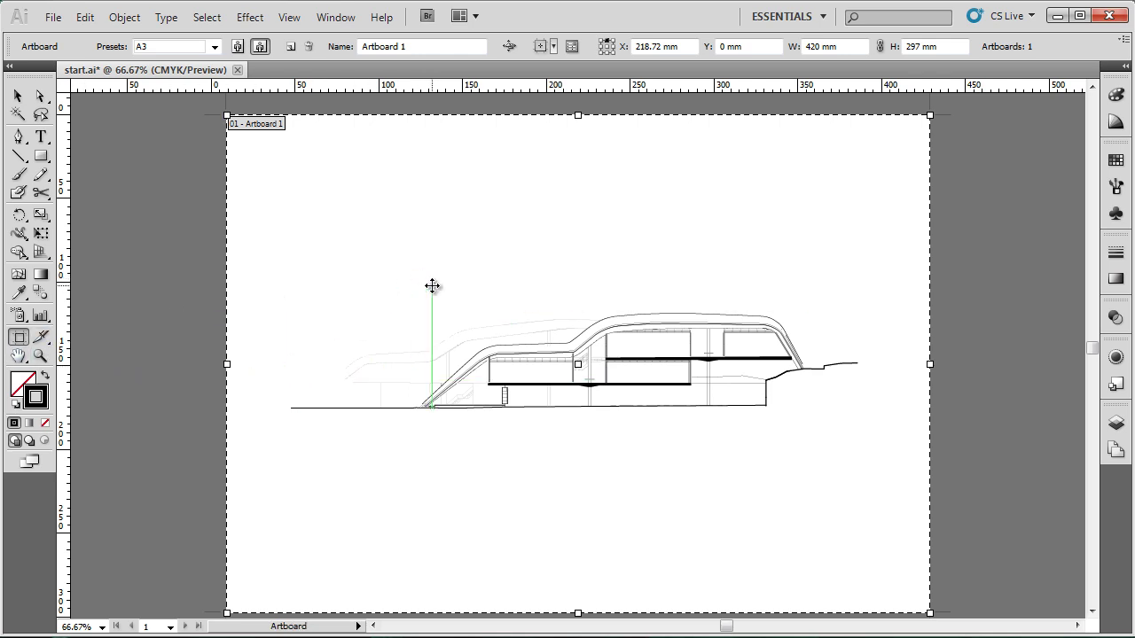
pyautogui.doubleClick(810, 47)
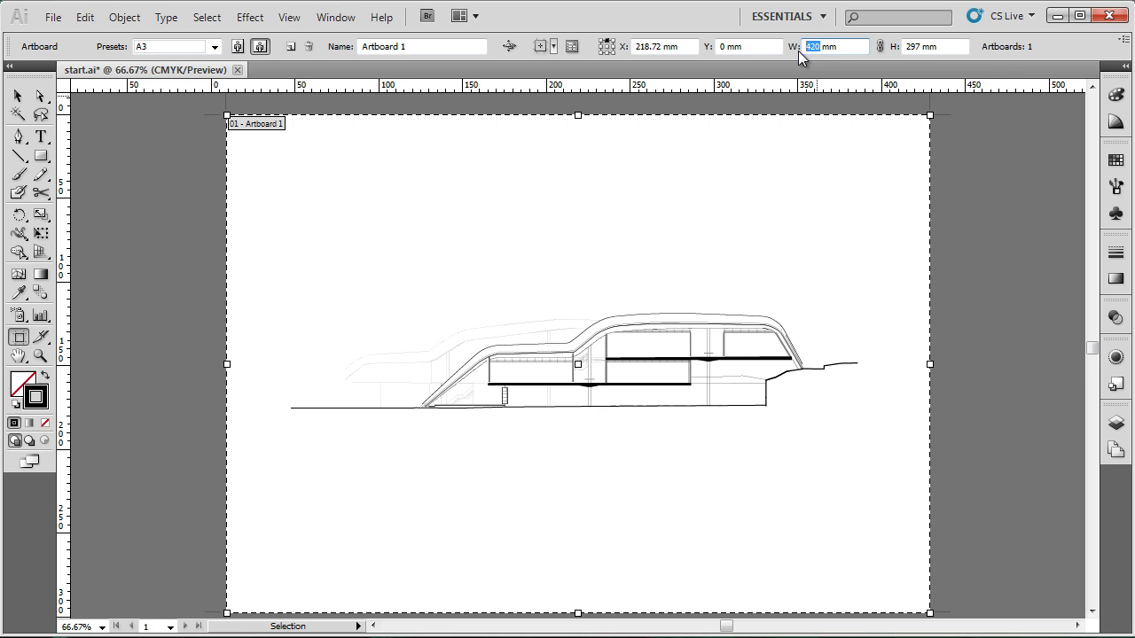
pyautogui.write('840')
pyautogui.press('Tab')
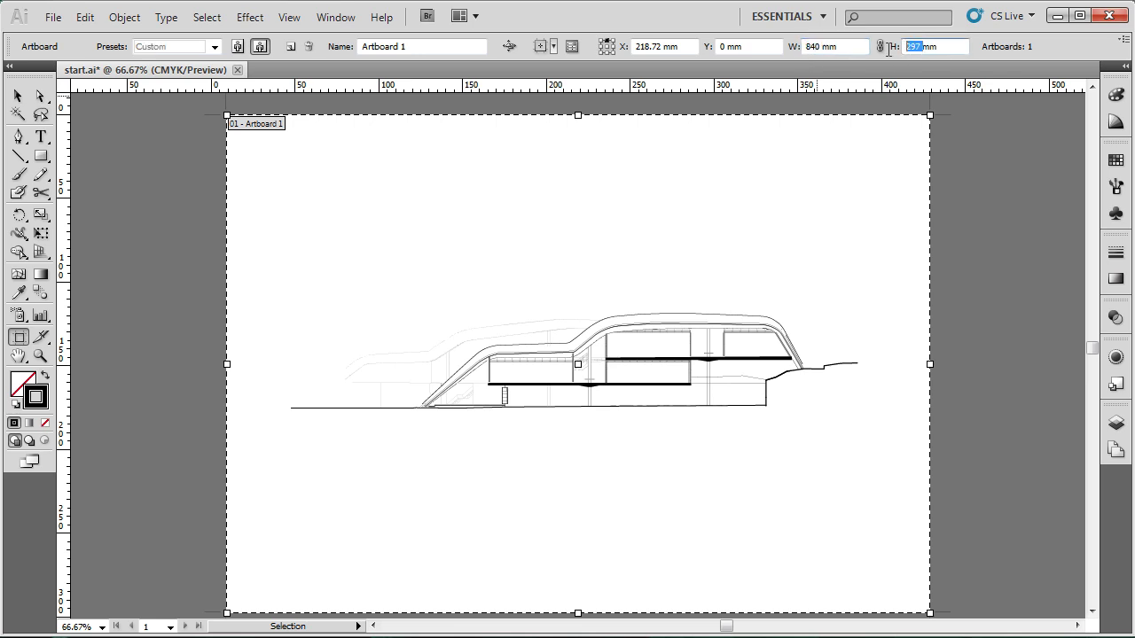
pyautogui.write('8')
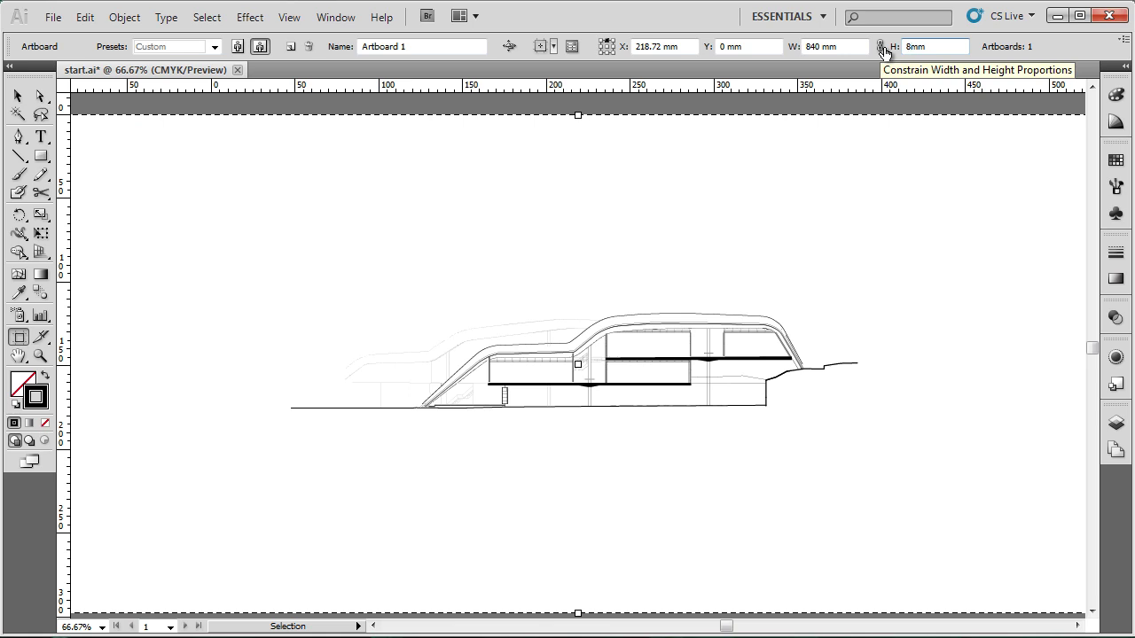
pyautogui.press('BackSpace')
pyautogui.write('2')
pyautogui.press('BackSpace')
pyautogui.write('594')
pyautogui.press('Return')
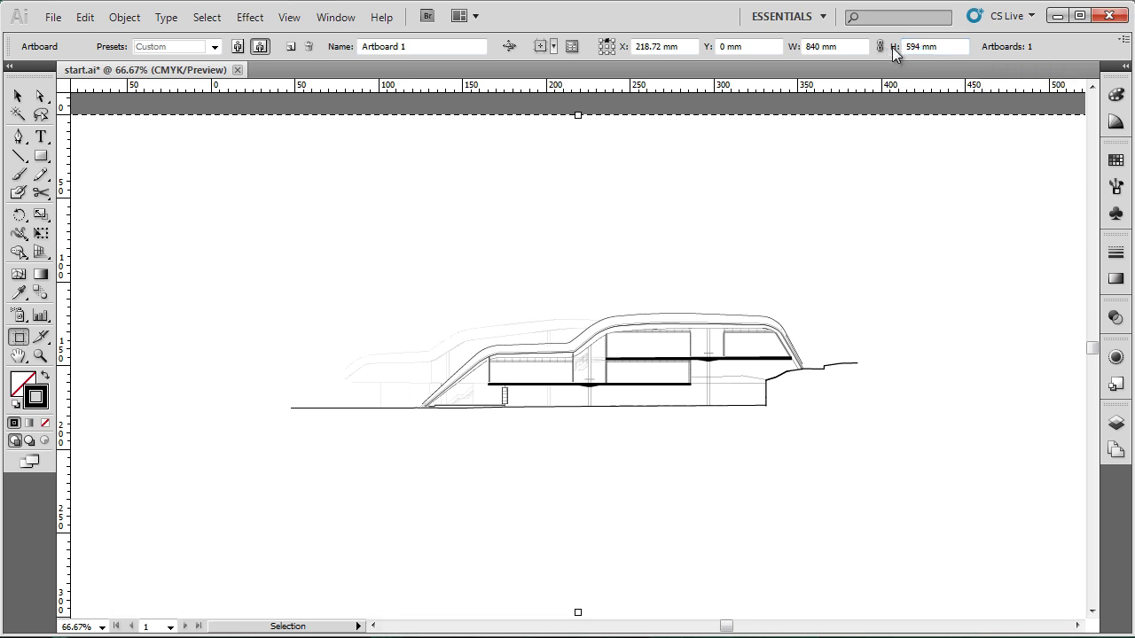
# - Position the artboard at X 0 mm and leave artboard editing
pyautogui.click(684, 44)
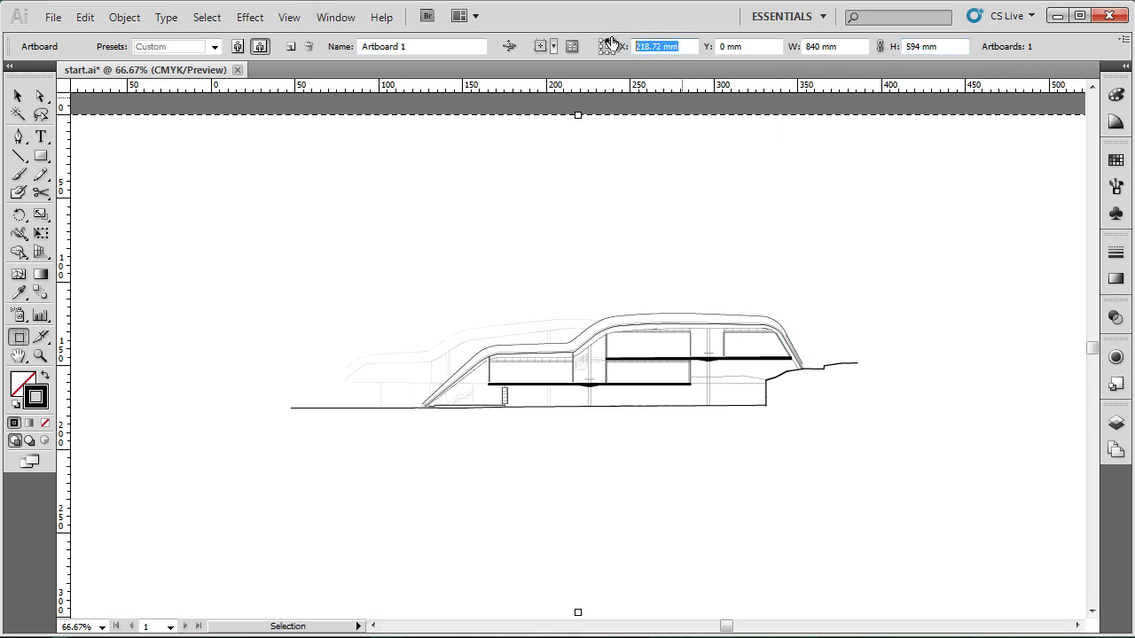
pyautogui.write('0')
pyautogui.press('Return')
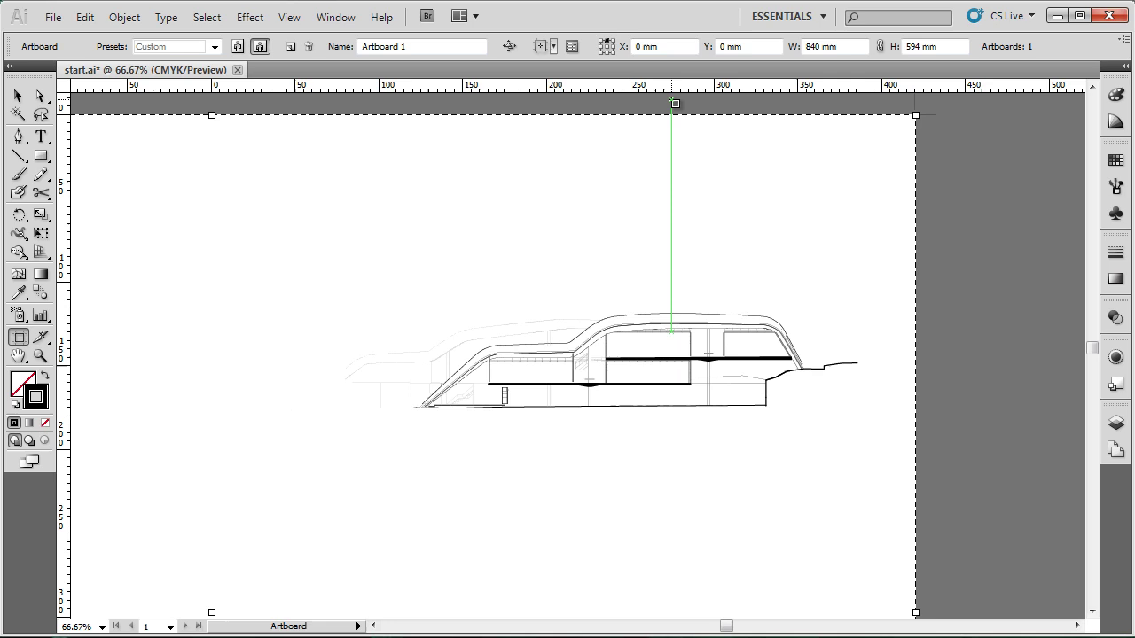
pyautogui.press('Escape')
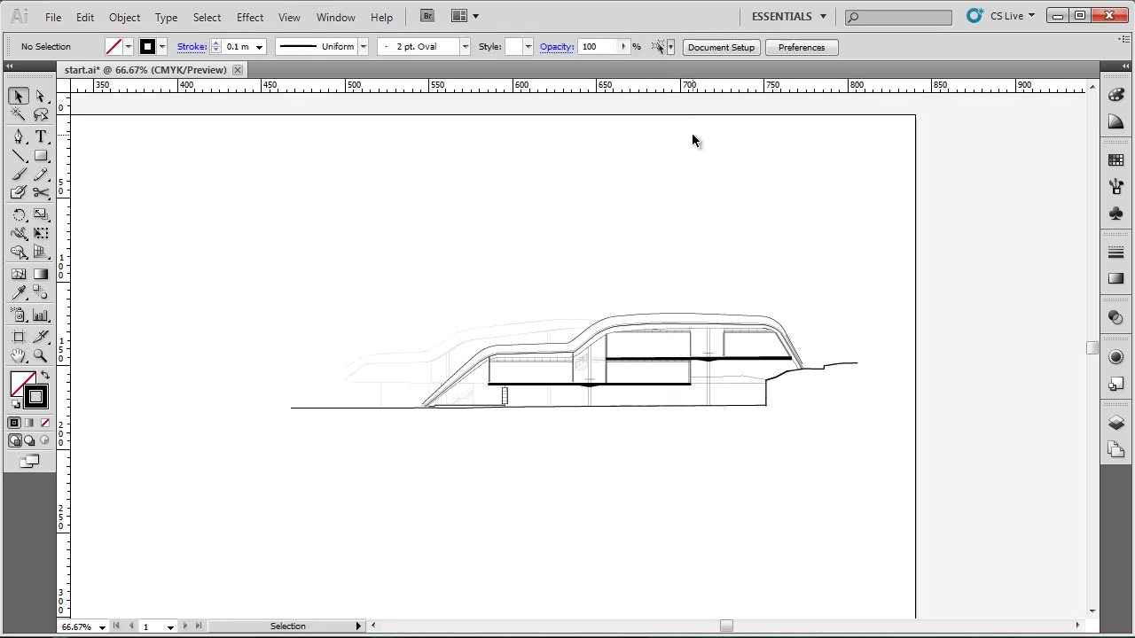
# - Zoom out to 25% and marquee-select every path of the section drawing
pyautogui.scroll(-2, 692, 140)
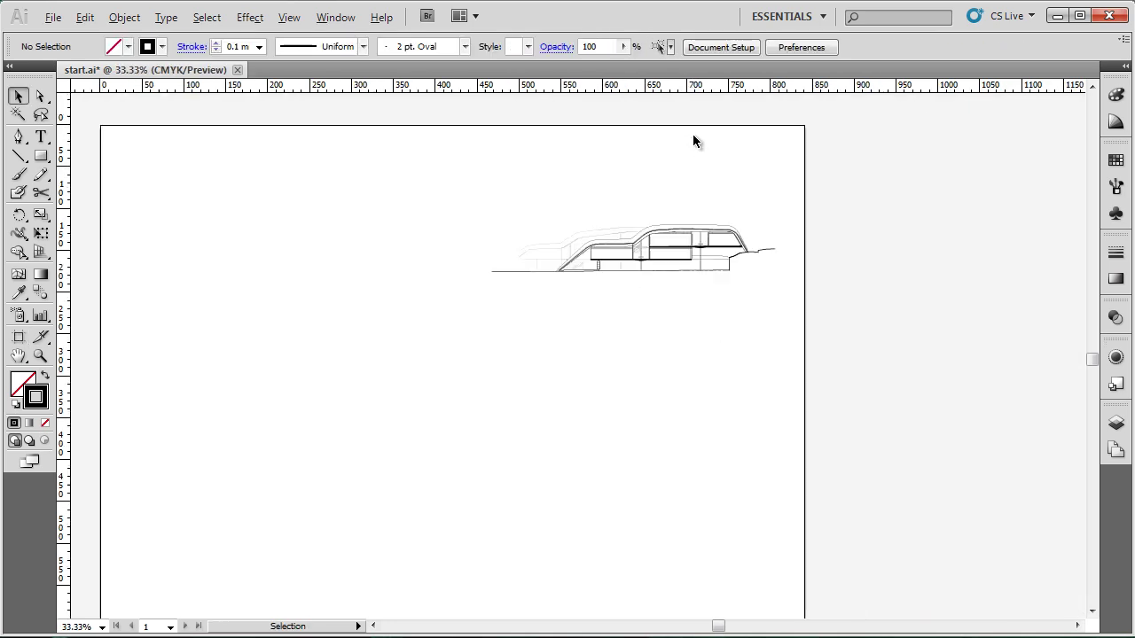
pyautogui.scroll(-1, 693, 140)
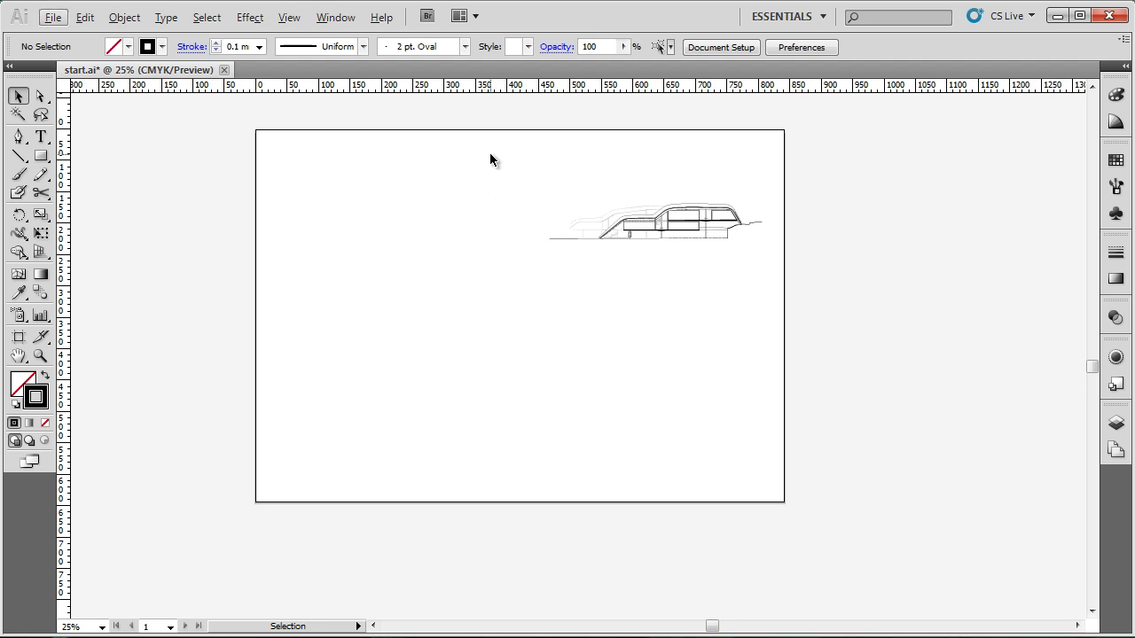
pyautogui.moveTo(491, 153); pyautogui.dragTo(778, 264)
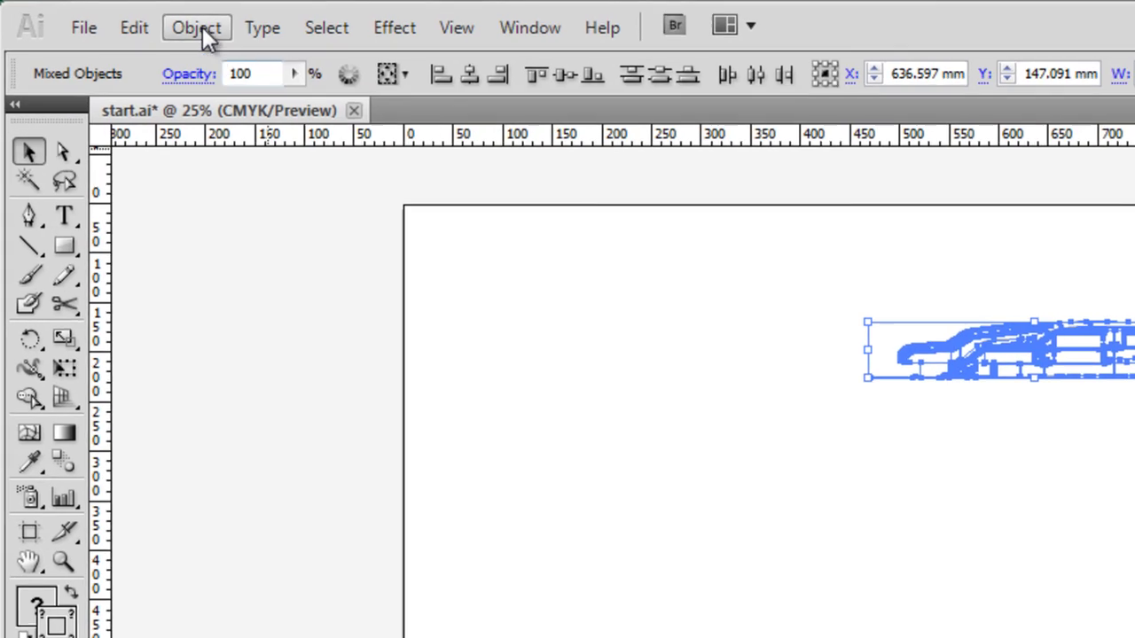
# - Scale the section drawing uniformly to 200% with Scale Strokes & Effects on, giving 675.536 × 112.958 mm
pyautogui.click(147, 19)
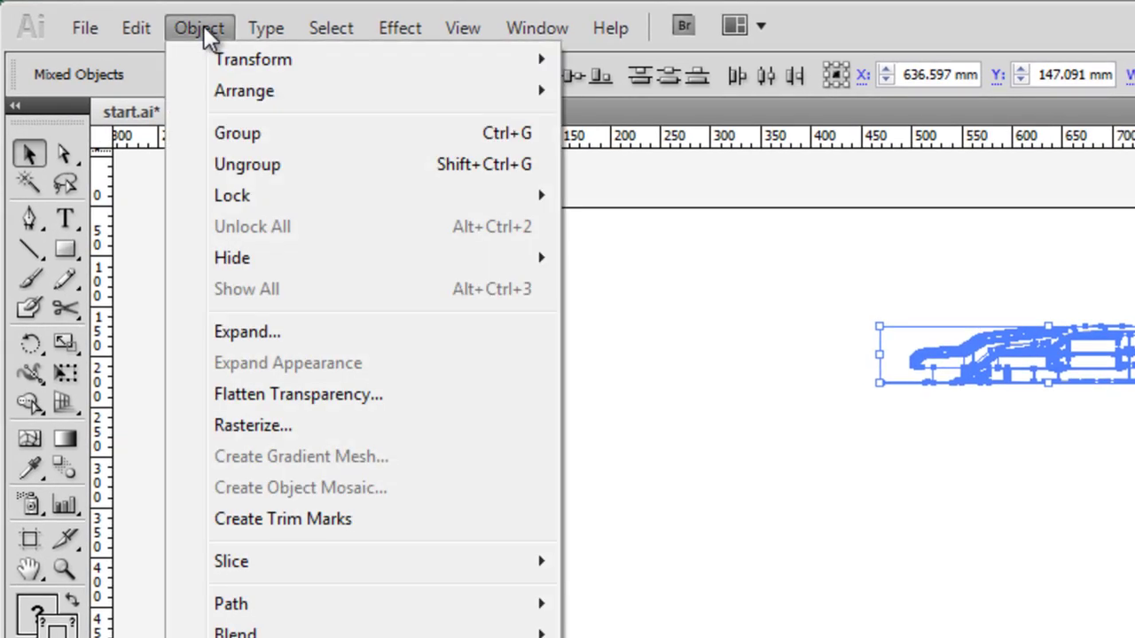
pyautogui.moveTo(217, 57)
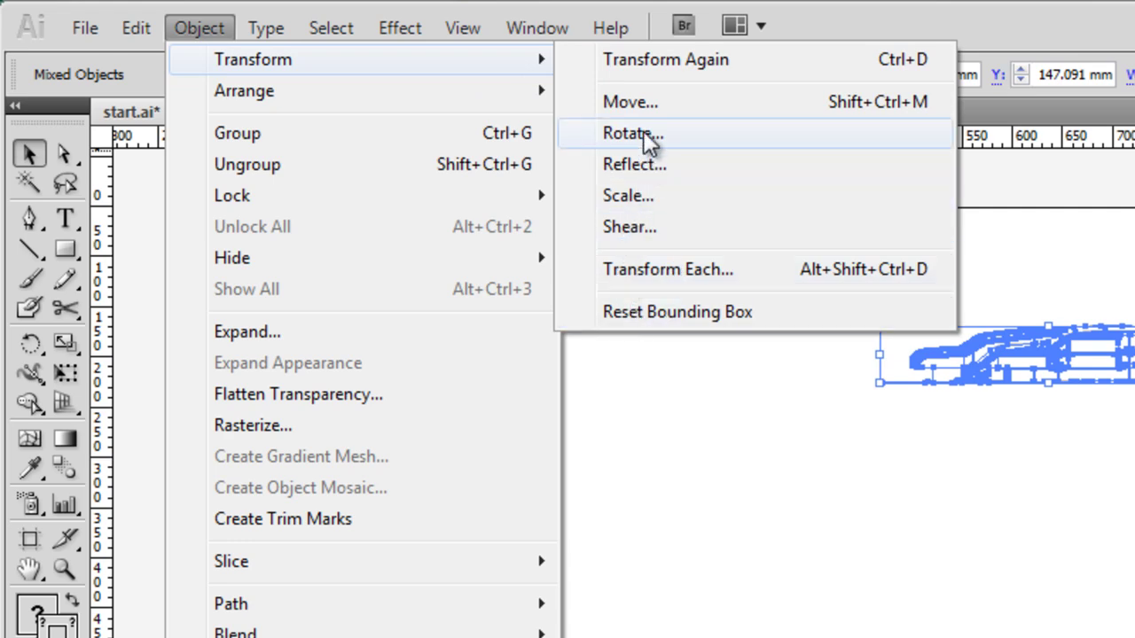
pyautogui.click(629, 197)
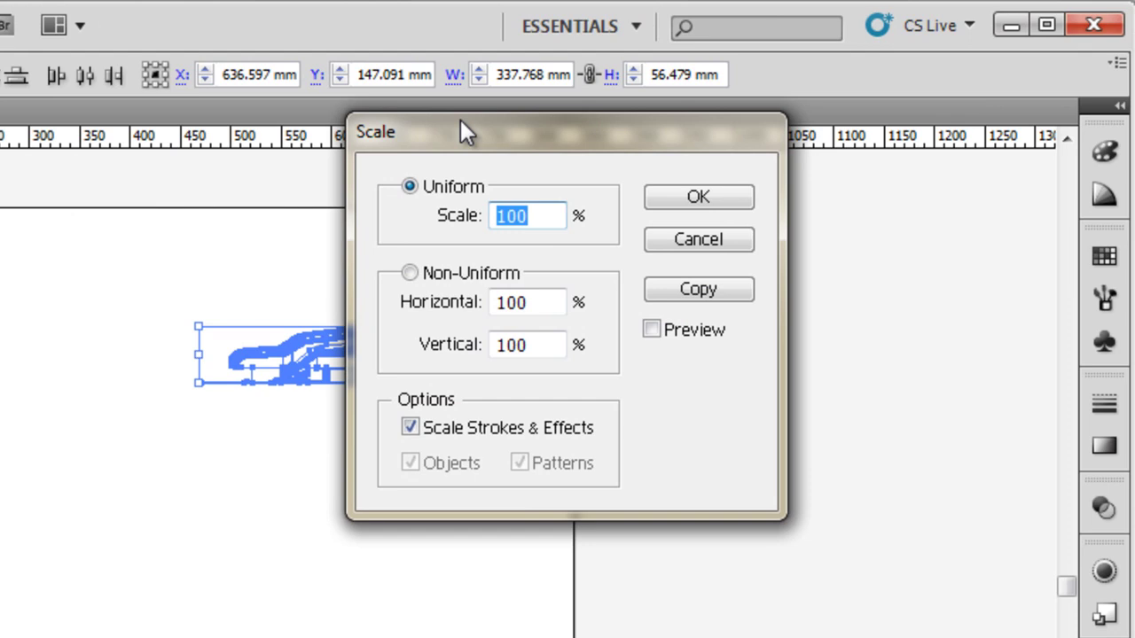
pyautogui.moveTo(462, 122); pyautogui.dragTo(742, 255)
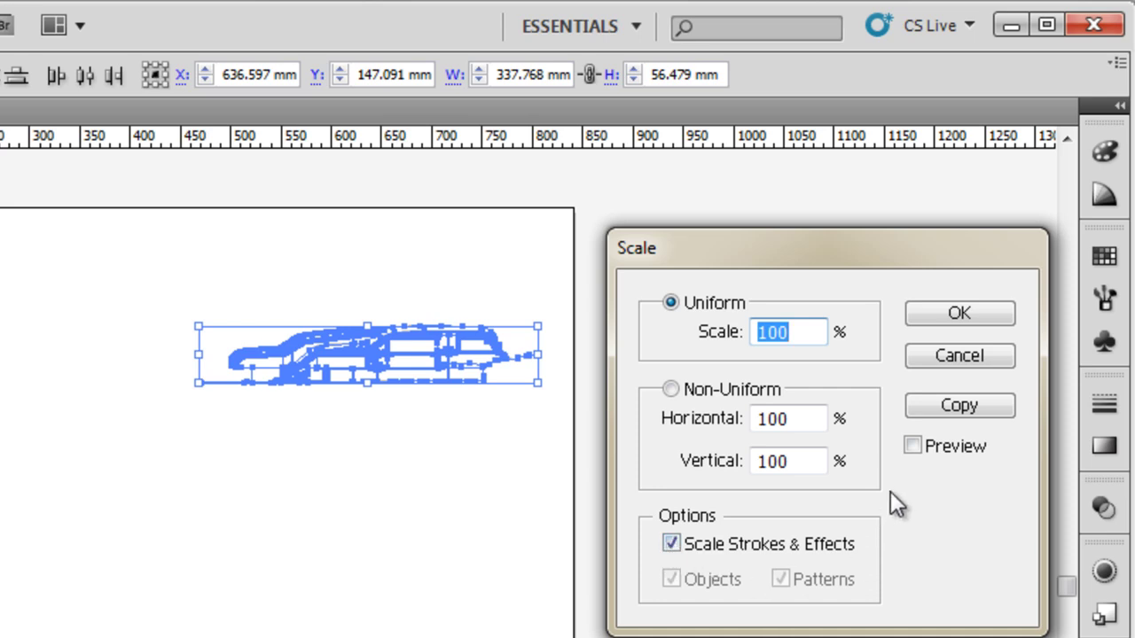
pyautogui.click(803, 330)
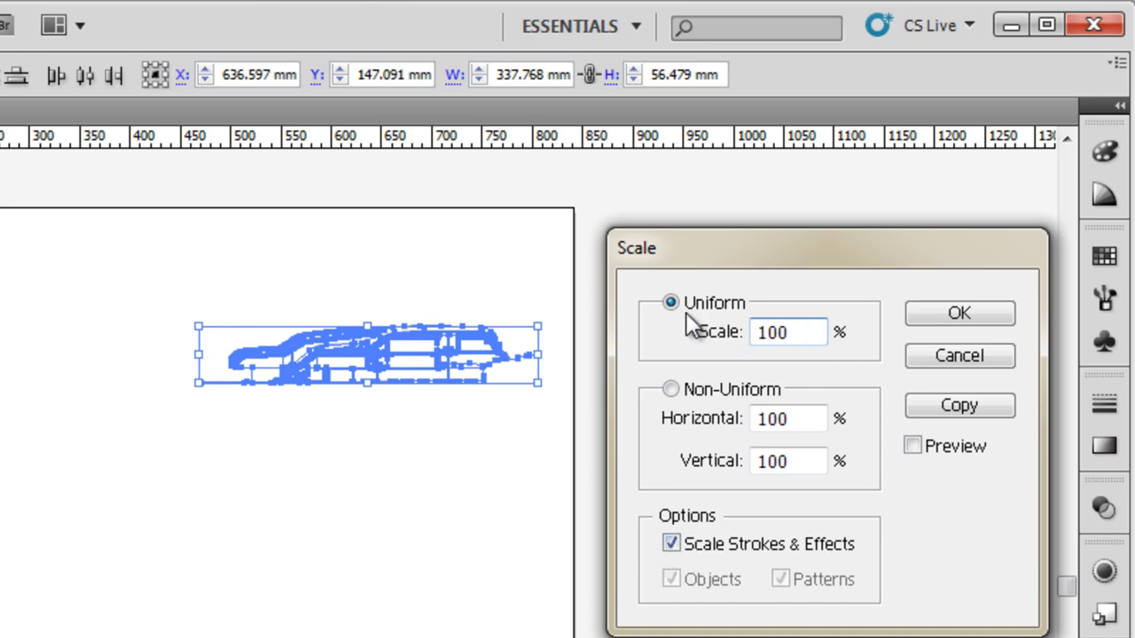
pyautogui.moveTo(805, 334); pyautogui.dragTo(730, 329)
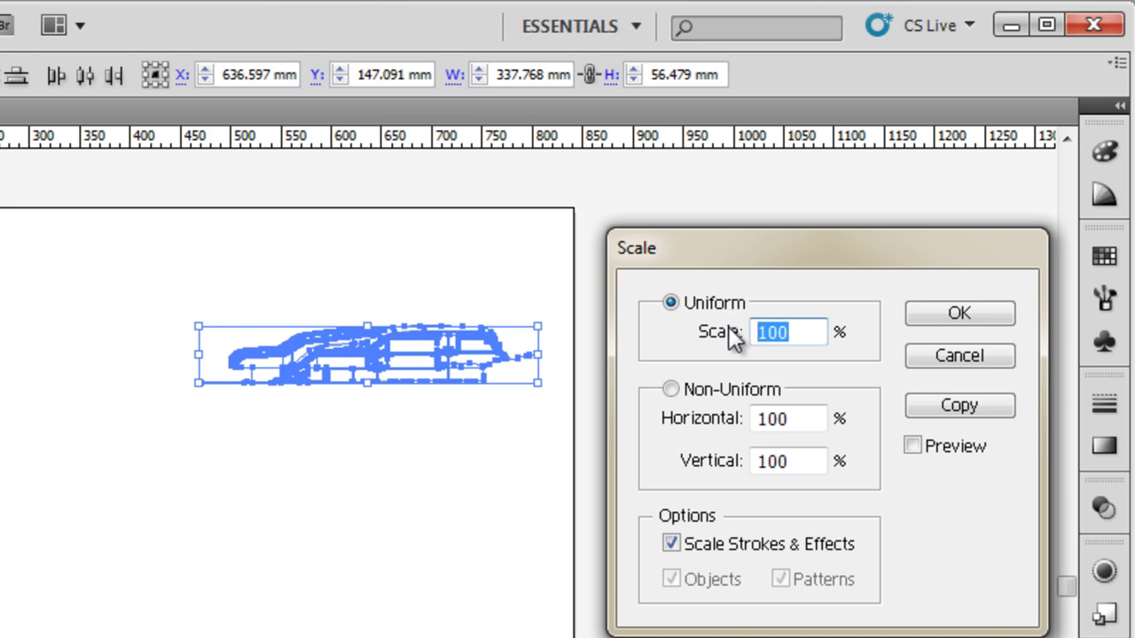
pyautogui.write('200')
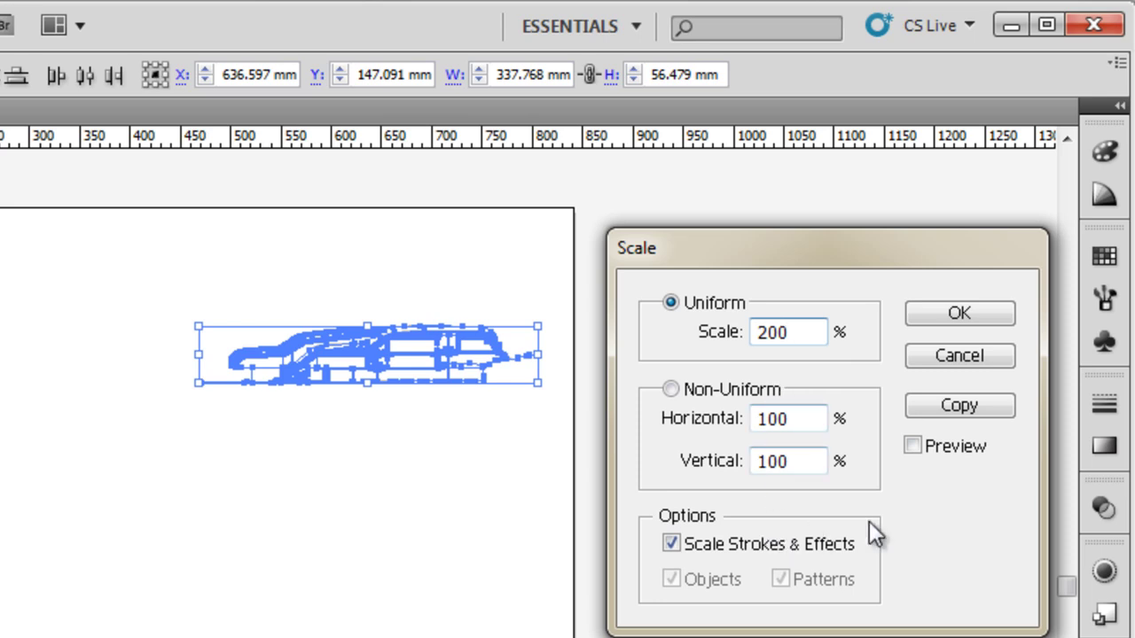
pyautogui.press('Tab')
pyautogui.click(913, 446)
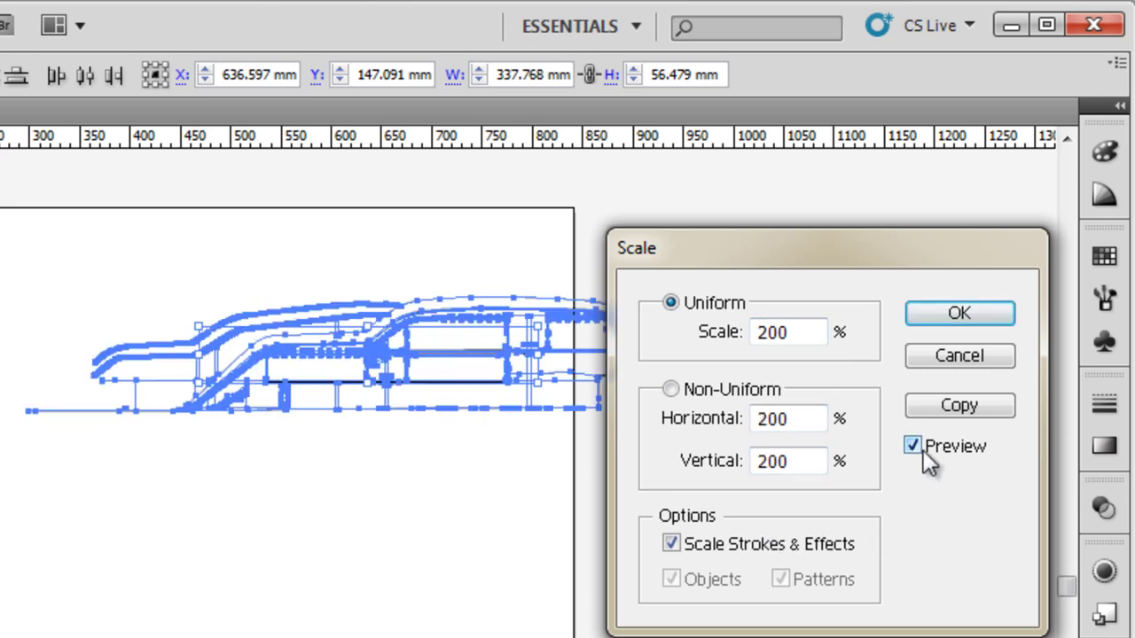
pyautogui.moveTo(834, 264); pyautogui.dragTo(568, 543)
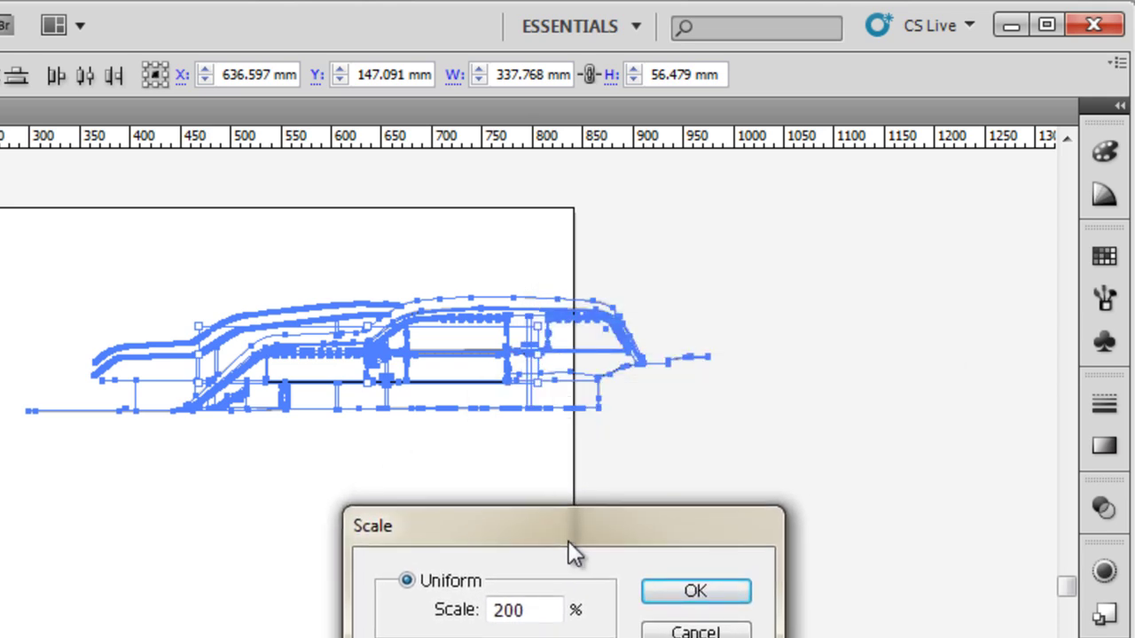
pyautogui.moveTo(568, 541); pyautogui.dragTo(687, 503)
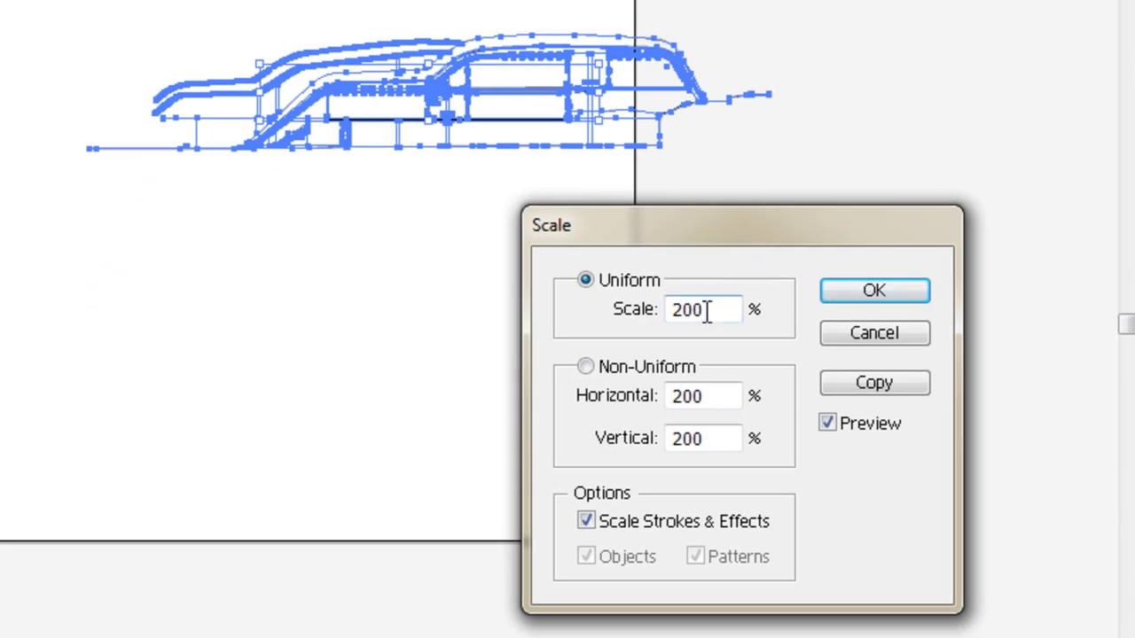
pyautogui.click(706, 310)
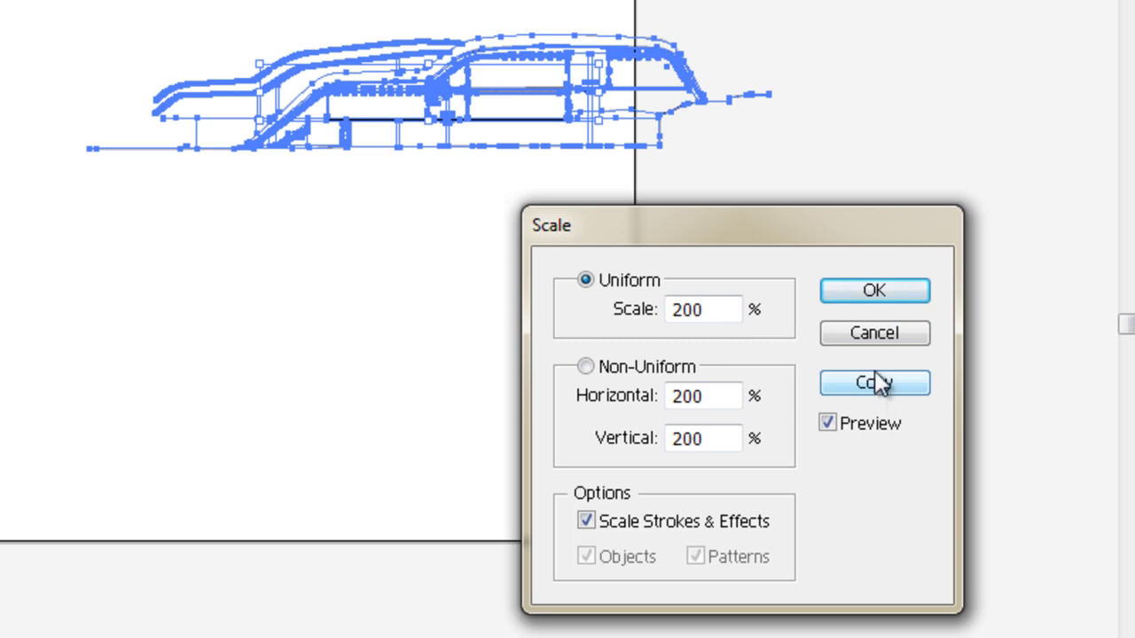
pyautogui.click(874, 295)
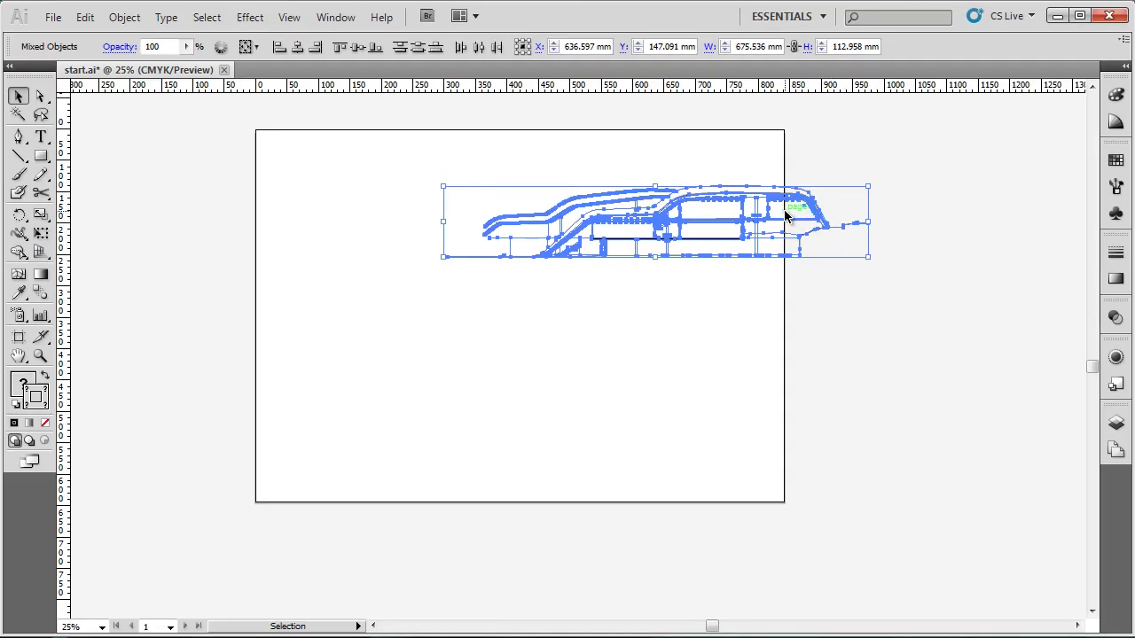
# - Drag the 200% drawing to the artboard centre, about X 409 mm, Y 267 mm, then deselect
pyautogui.moveTo(785, 214); pyautogui.dragTo(784, 215)
pyautogui.moveTo(702, 205)
pyautogui.mouseDown()
pyautogui.moveTo(674, 235)
pyautogui.moveTo(683, 270)
pyautogui.moveTo(673, 282)
pyautogui.mouseUp()
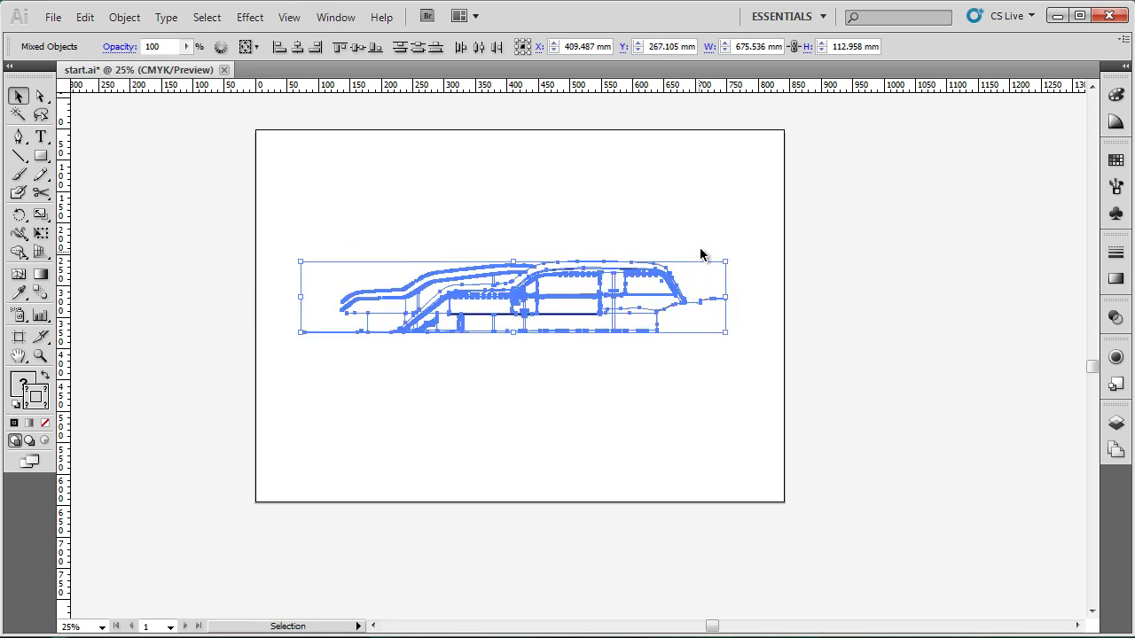
pyautogui.click(700, 220)
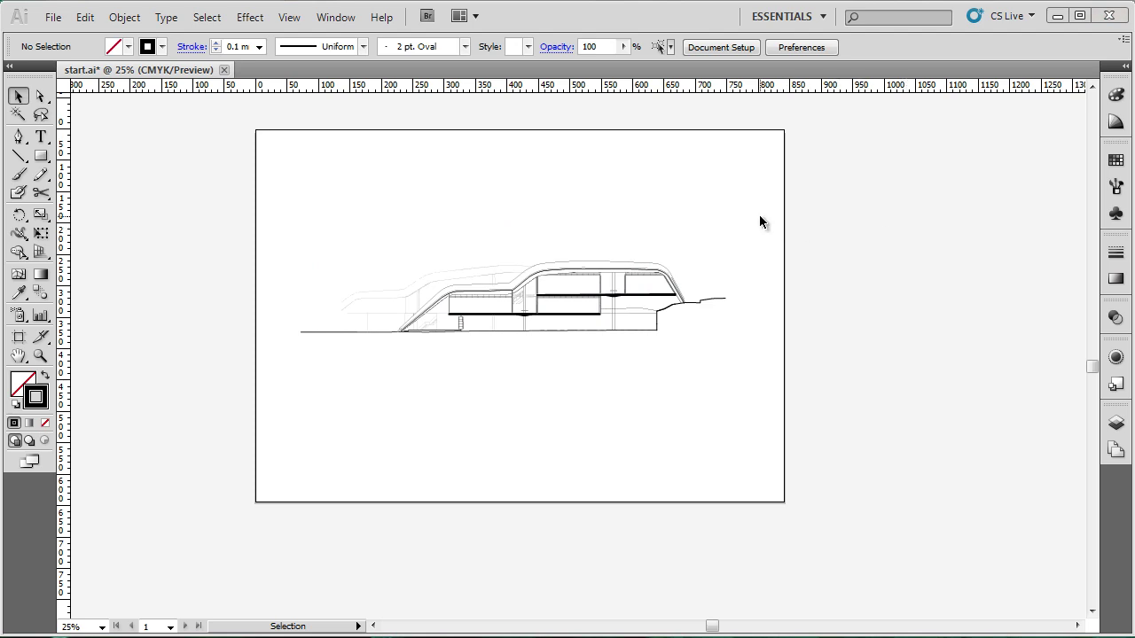
pyautogui.moveTo(760, 222)
pyautogui.mouseDown()
pyautogui.moveTo(679, 274)
pyautogui.moveTo(367, 380)
pyautogui.moveTo(274, 391)
pyautogui.mouseUp()
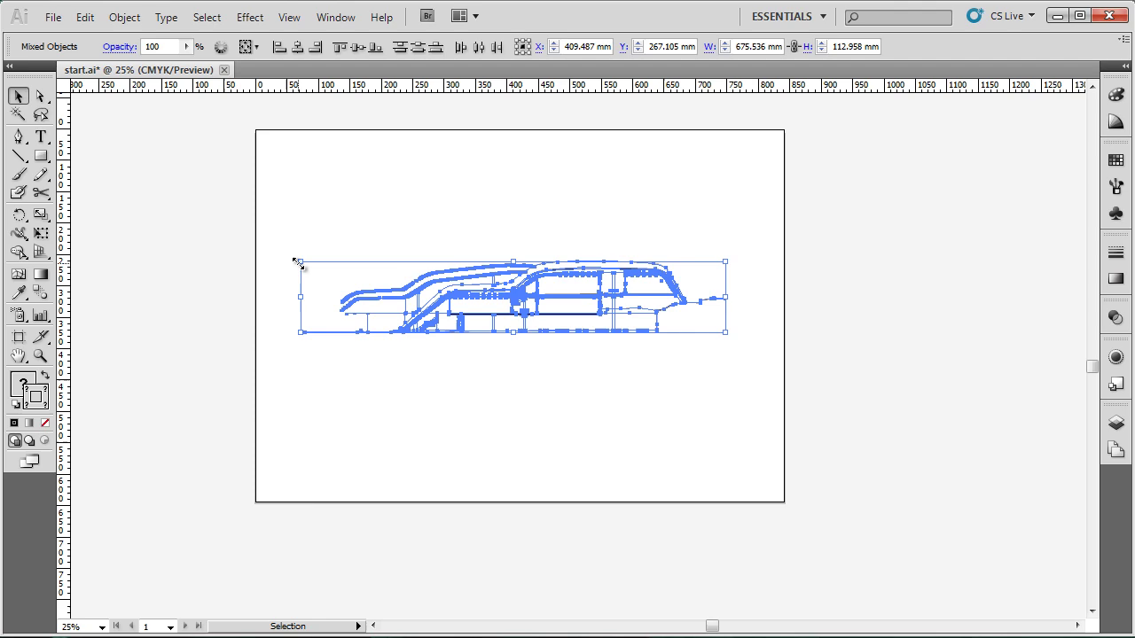
pyautogui.moveTo(298, 253); pyautogui.dragTo(363, 189)
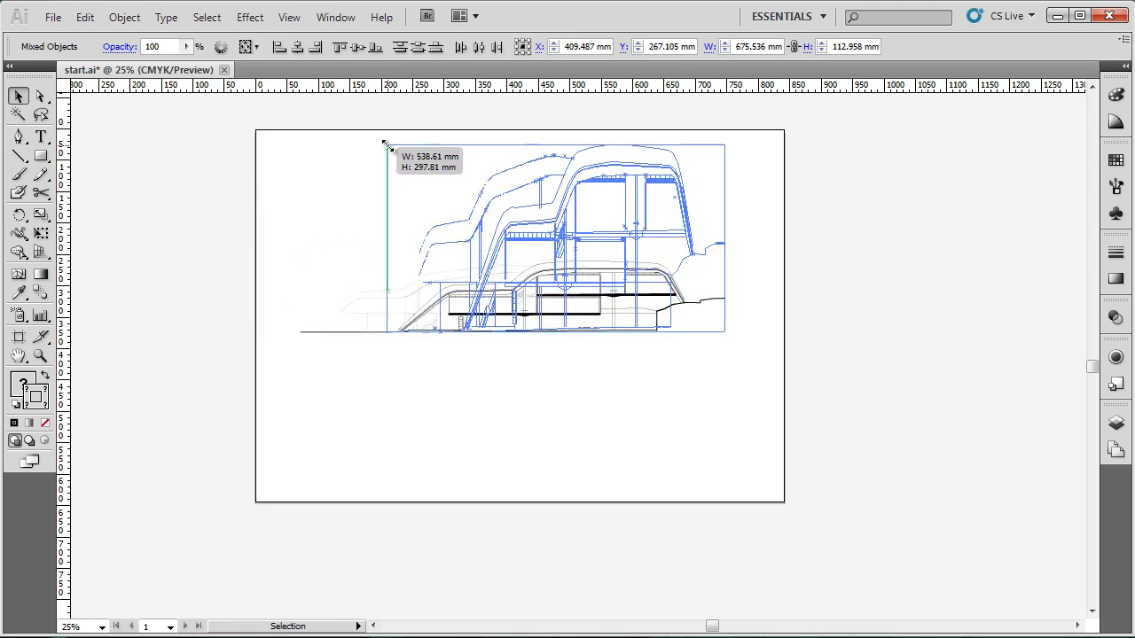
pyautogui.moveTo(386, 145)
pyautogui.mouseDown()
pyautogui.moveTo(370, 186)
pyautogui.moveTo(321, 204)
pyautogui.moveTo(309, 157)
pyautogui.moveTo(311, 190)
pyautogui.moveTo(246, 240)
pyautogui.moveTo(142, 260)
pyautogui.moveTo(199, 229)
pyautogui.moveTo(189, 221)
pyautogui.moveTo(199, 240)
pyautogui.moveTo(209, 227)
pyautogui.moveTo(186, 255)
pyautogui.moveTo(228, 211)
pyautogui.moveTo(99, 184)
pyautogui.moveTo(206, 228)
pyautogui.moveTo(405, 250)
pyautogui.moveTo(119, 160)
pyautogui.moveTo(236, 207)
pyautogui.moveTo(412, 248)
pyautogui.moveTo(112, 183)
pyautogui.moveTo(361, 253)
pyautogui.mouseUp()
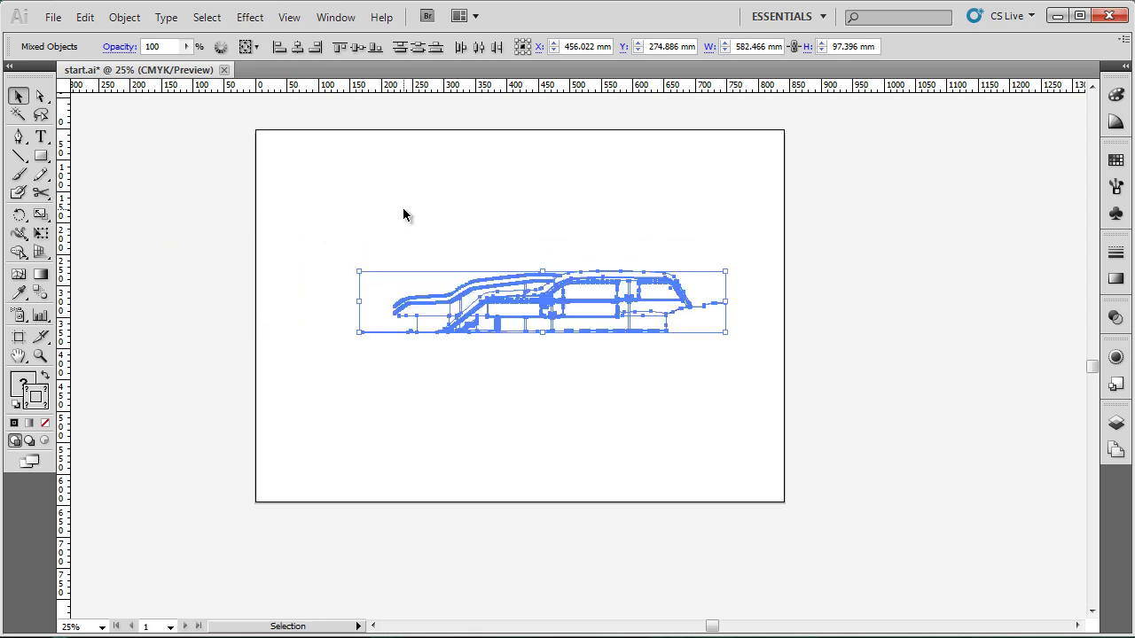
pyautogui.hotkey('ctrl', 'z')
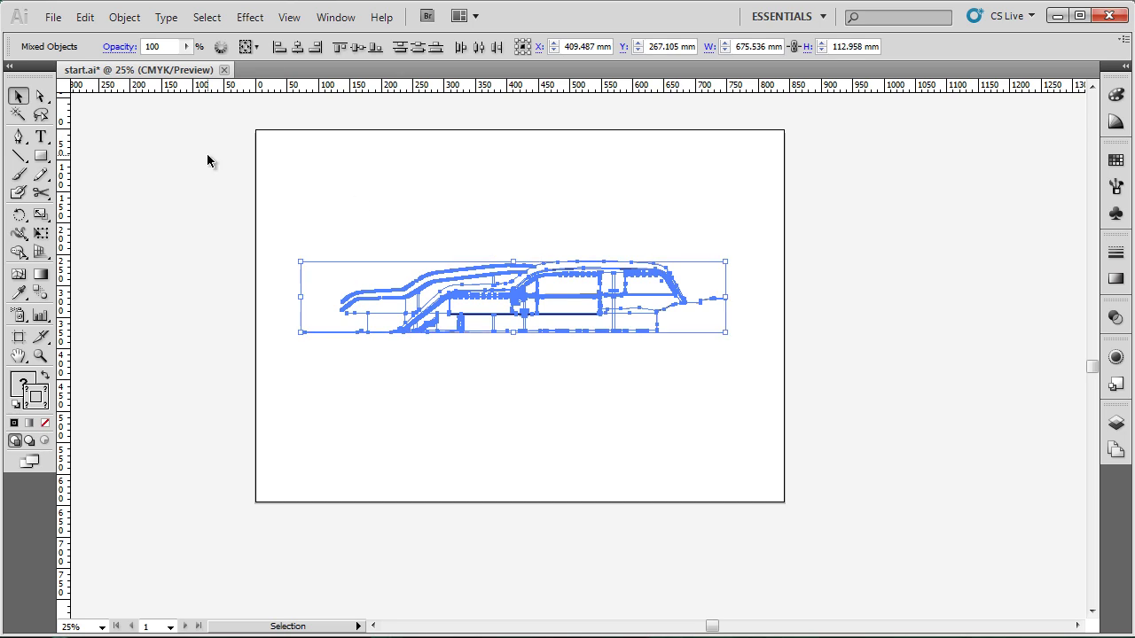
pyautogui.click(86, 18)
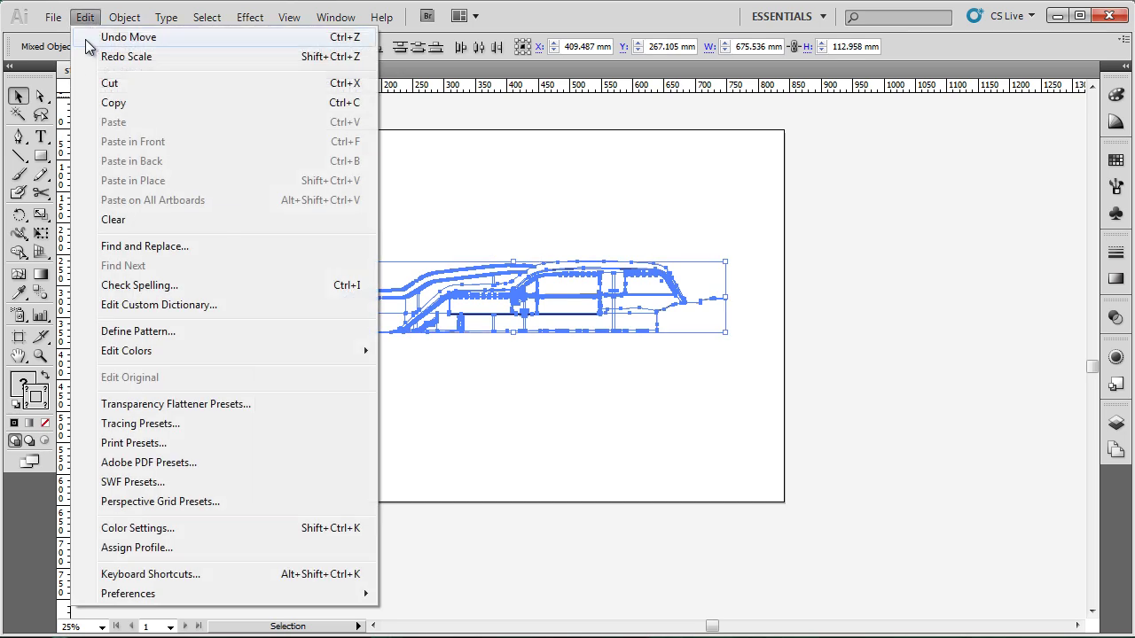
pyautogui.click(474, 216)
pyautogui.click(474, 217)
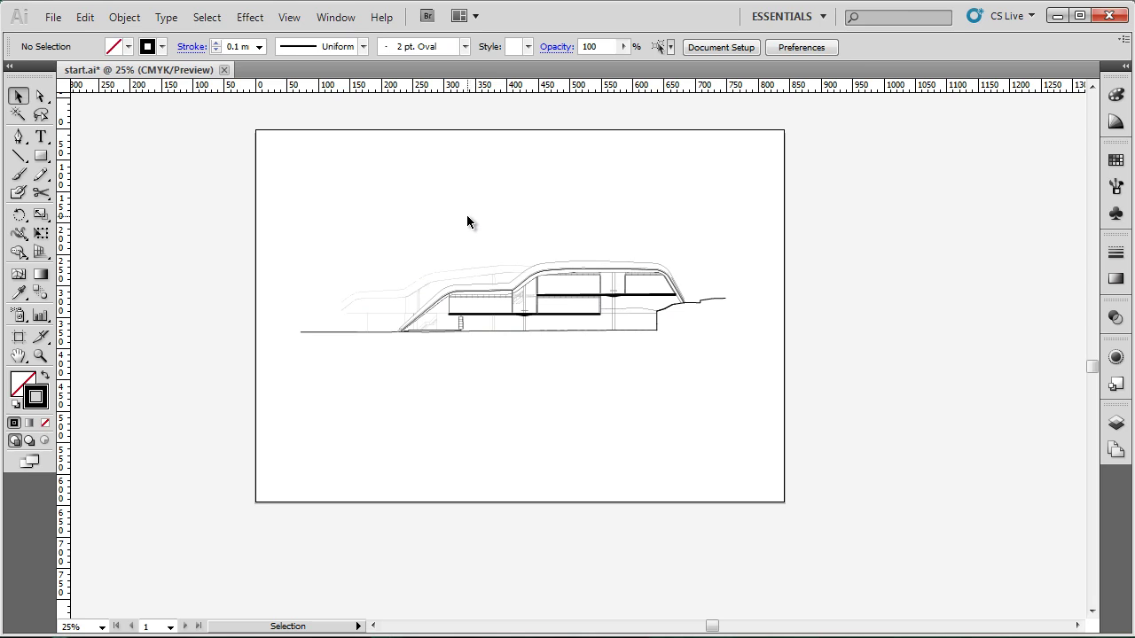
pyautogui.moveTo(289, 235); pyautogui.dragTo(767, 360)
pyautogui.scroll(5, 738, 328)
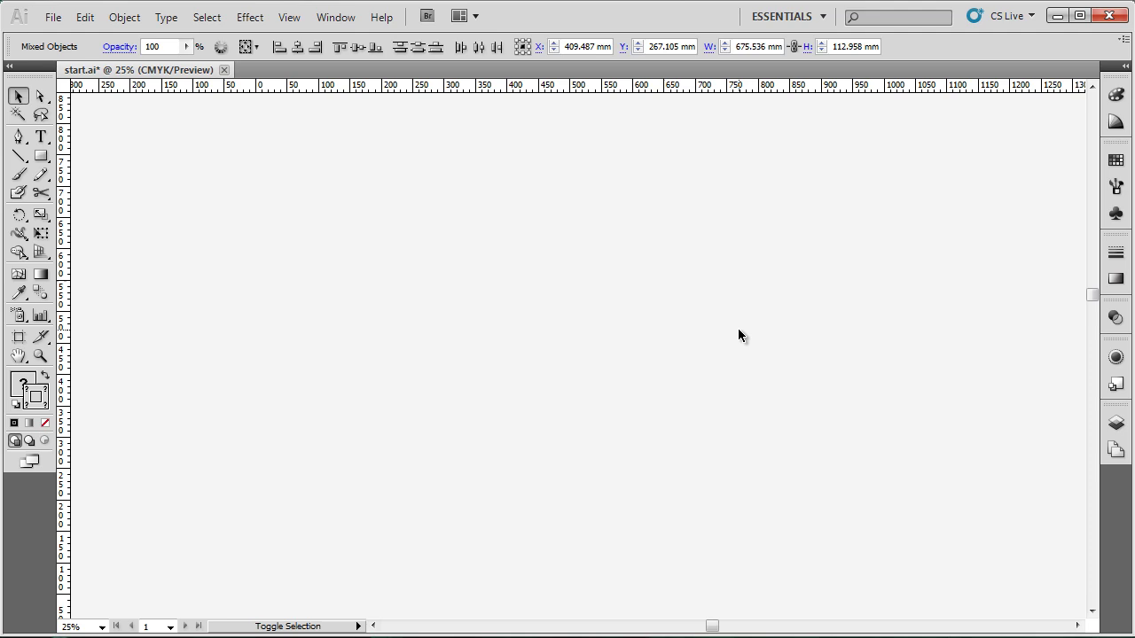
pyautogui.scroll(-5, 738, 328)
pyautogui.scroll(3, 739, 335)
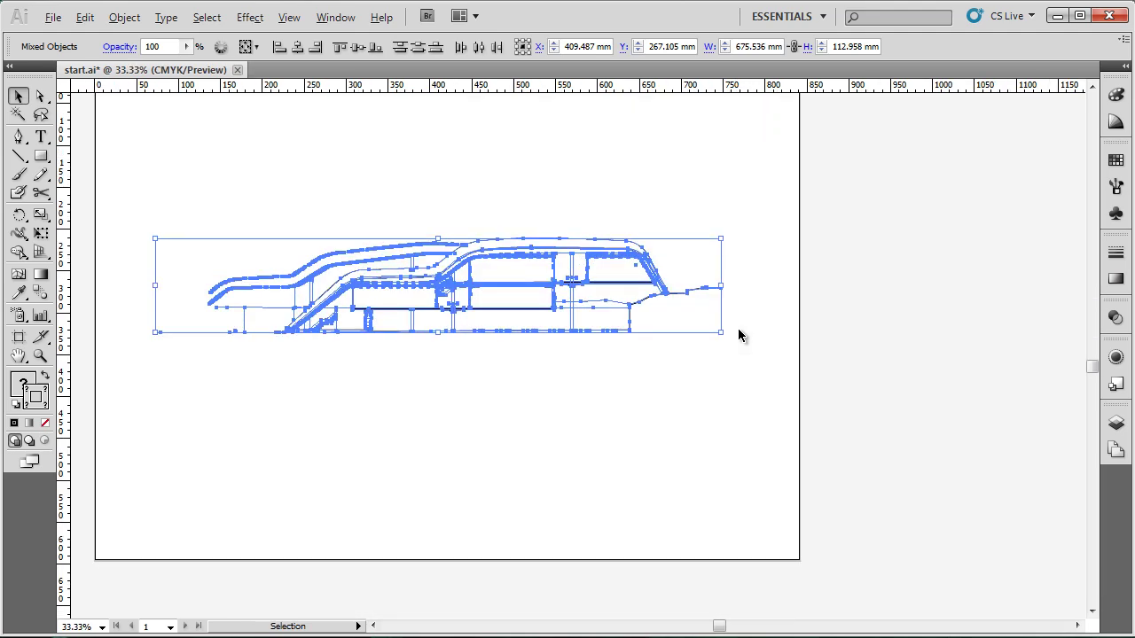
pyautogui.moveTo(713, 347)
pyautogui.mouseDown()
pyautogui.moveTo(710, 331)
pyautogui.moveTo(694, 332)
pyautogui.moveTo(706, 346)
pyautogui.mouseUp()
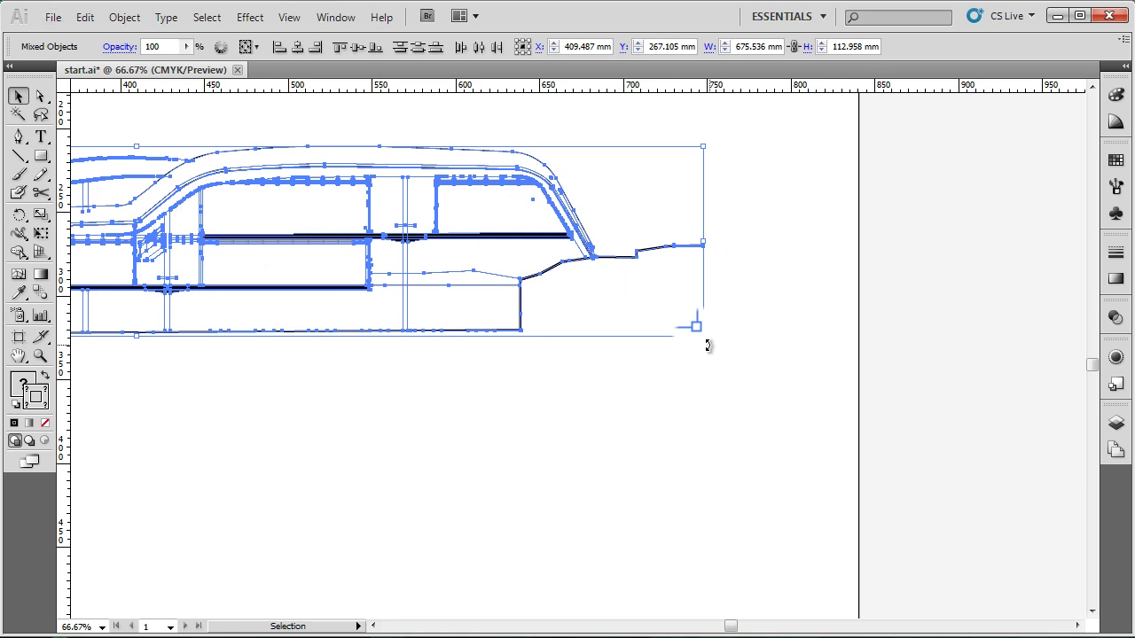
pyautogui.moveTo(708, 345); pyautogui.dragTo(768, 335)
pyautogui.hotkey('ctrl', '-')
pyautogui.hotkey('ctrl', '-')
pyautogui.hotkey('ctrl', '-')
pyautogui.hotkey('ctrl', '-')
pyautogui.hotkey('ctrl', '+')
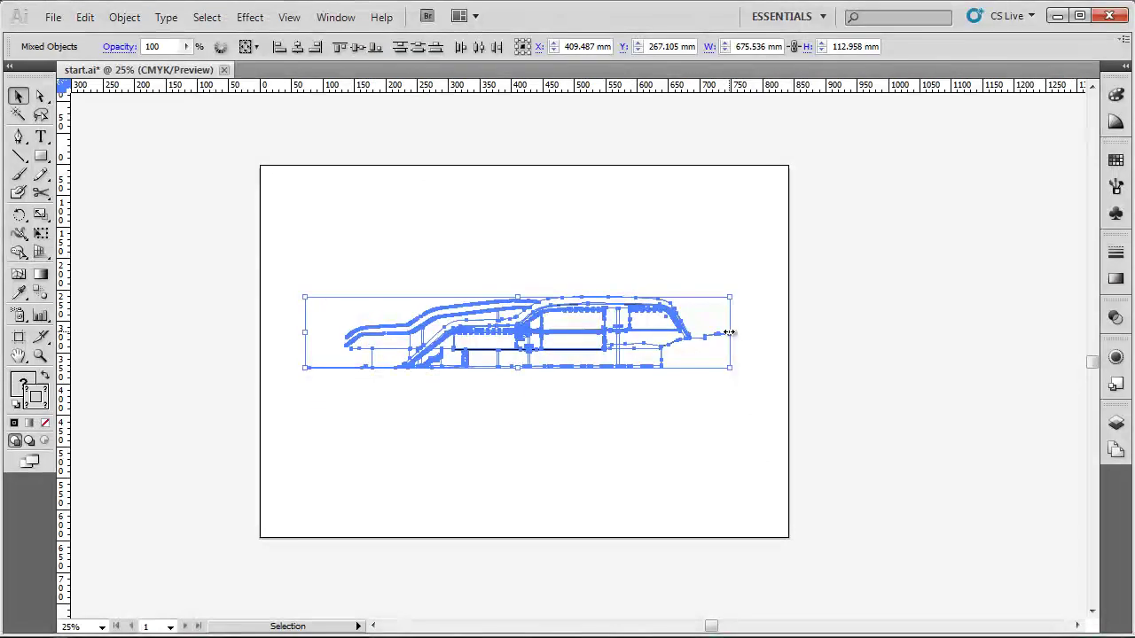
pyautogui.moveTo(729, 333); pyautogui.dragTo(946, 254)
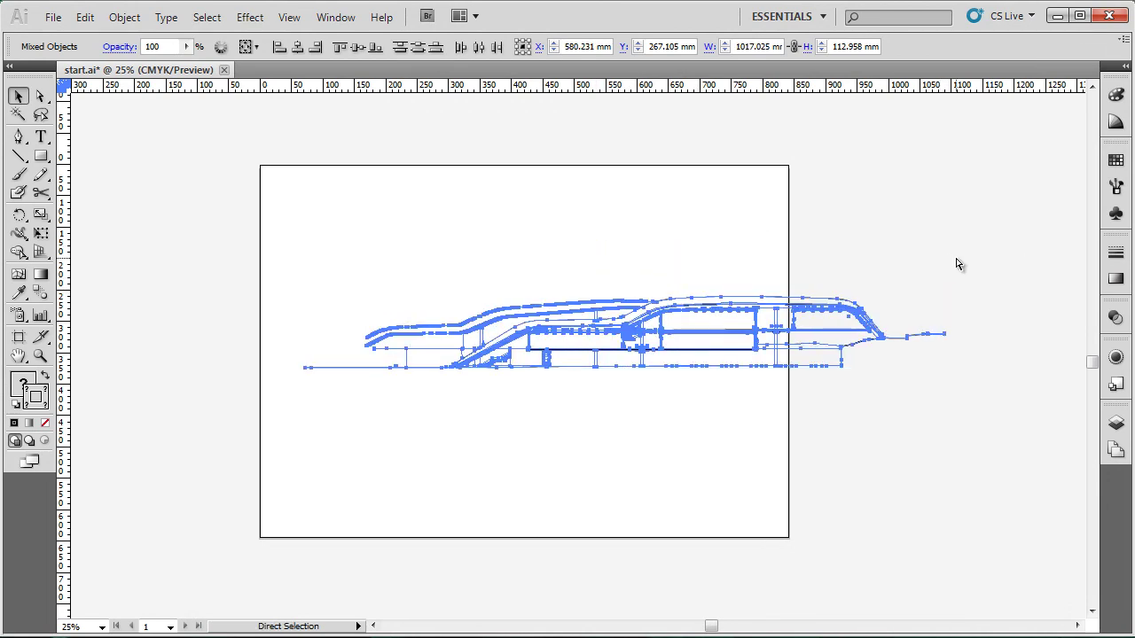
pyautogui.hotkey('ctrl', 'z')
pyautogui.moveTo(519, 295); pyautogui.dragTo(524, 256)
pyautogui.hotkey('ctrl', 'z')
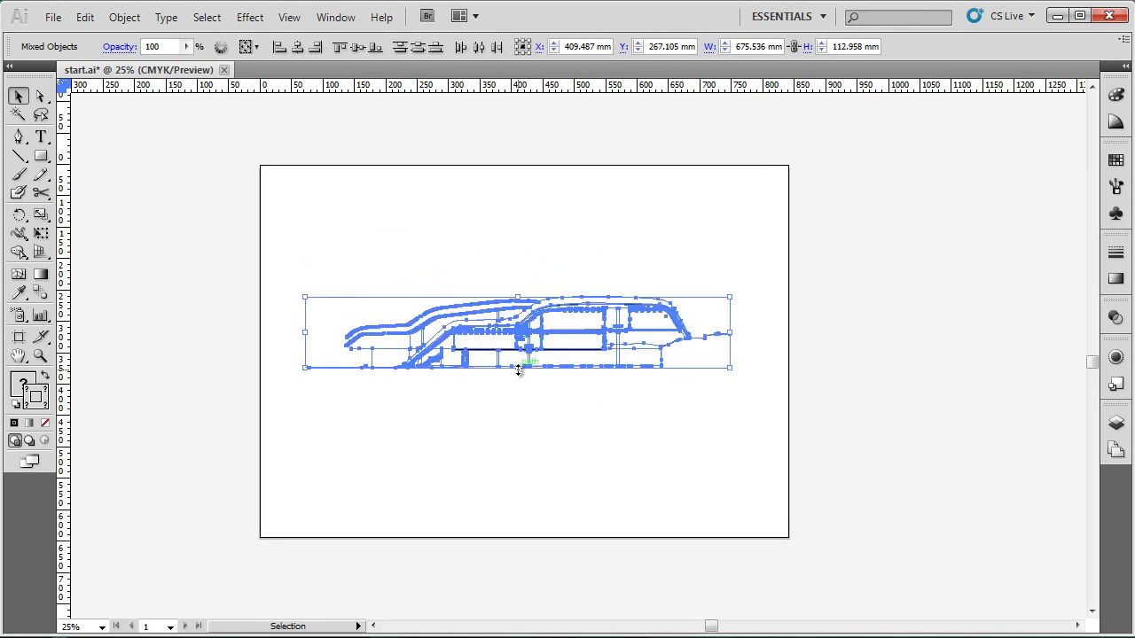
pyautogui.moveTo(519, 371); pyautogui.dragTo(520, 405)
pyautogui.hotkey('ctrl', 'z')
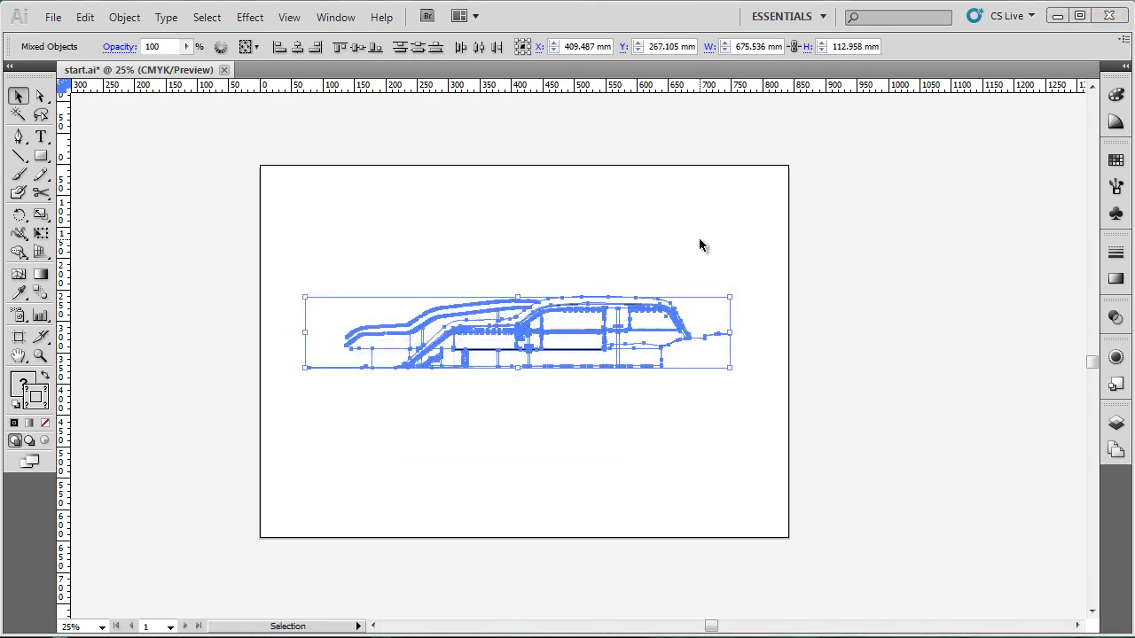
pyautogui.click(700, 239)
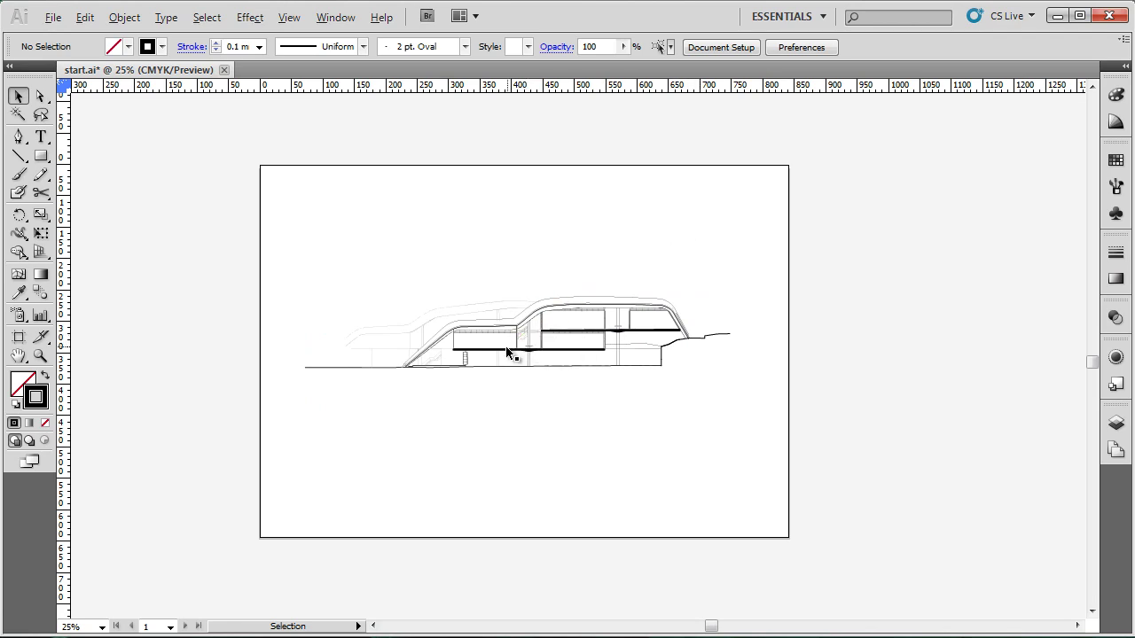
# - Zoom to 300% and draw a diagonal line from the left post's top to the right post's foot
pyautogui.scroll(5, 508, 353)
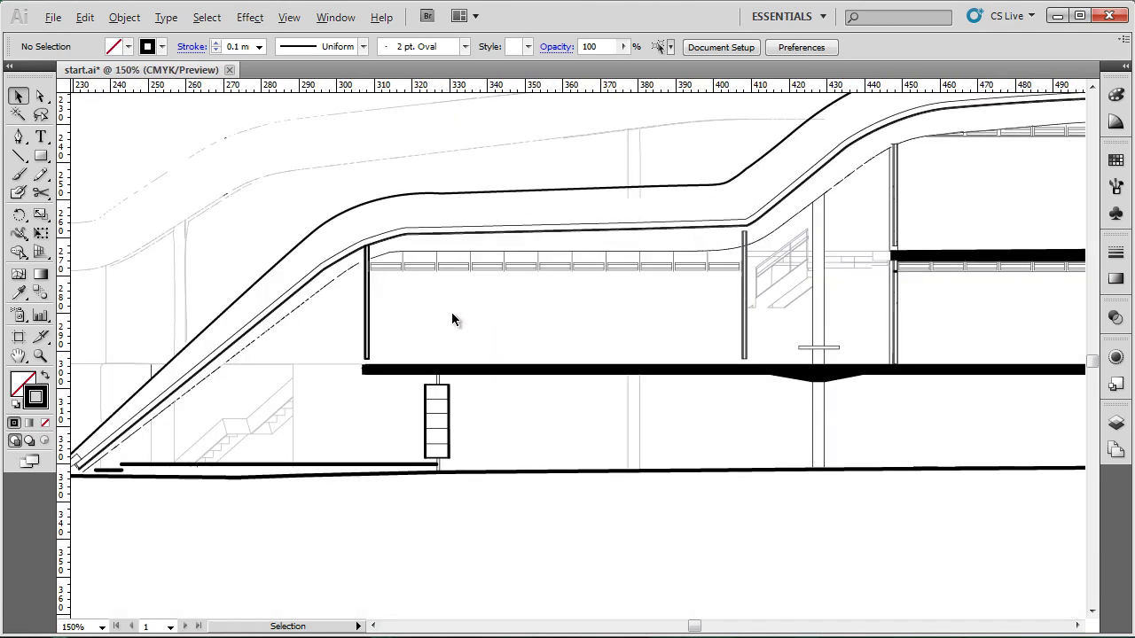
pyautogui.scroll(2, 511, 317)
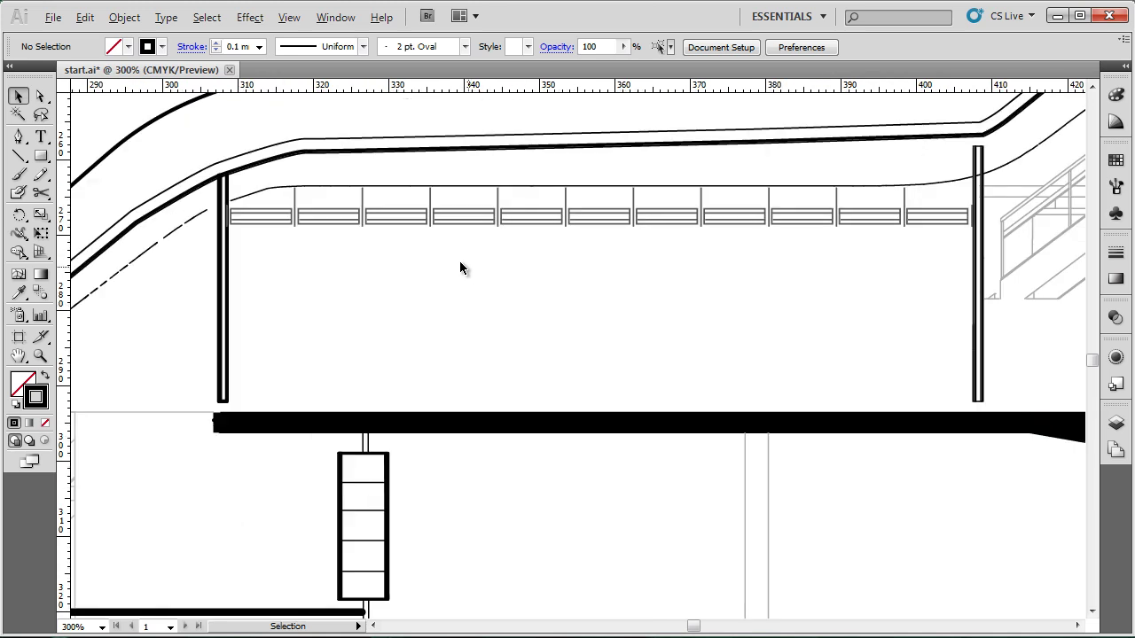
pyautogui.click(19, 155)
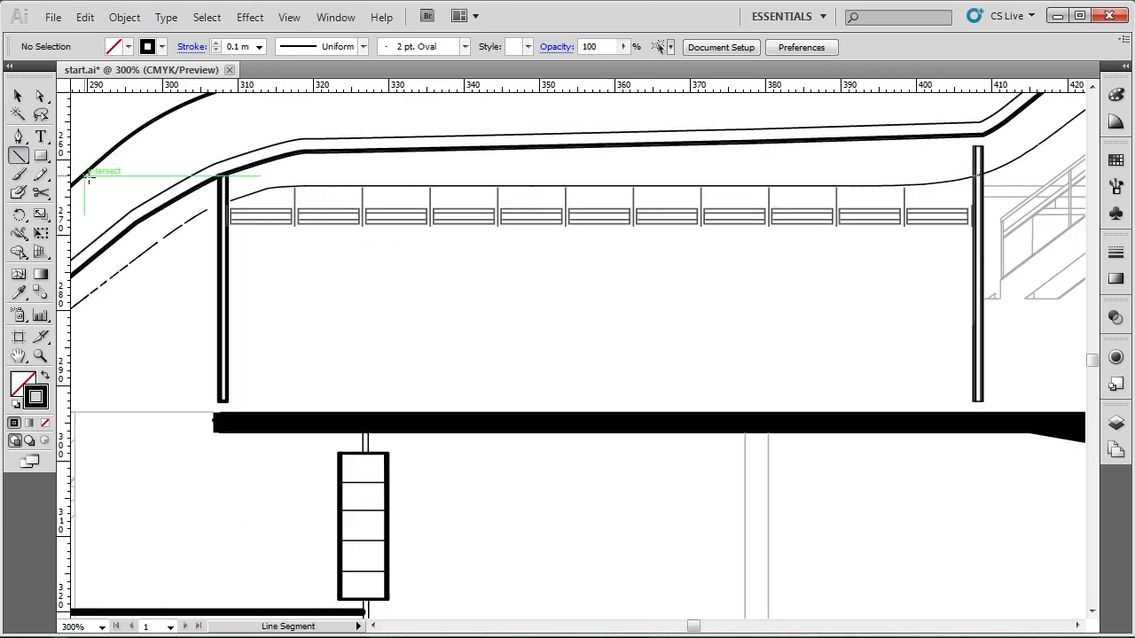
pyautogui.moveTo(228, 226); pyautogui.dragTo(975, 399)
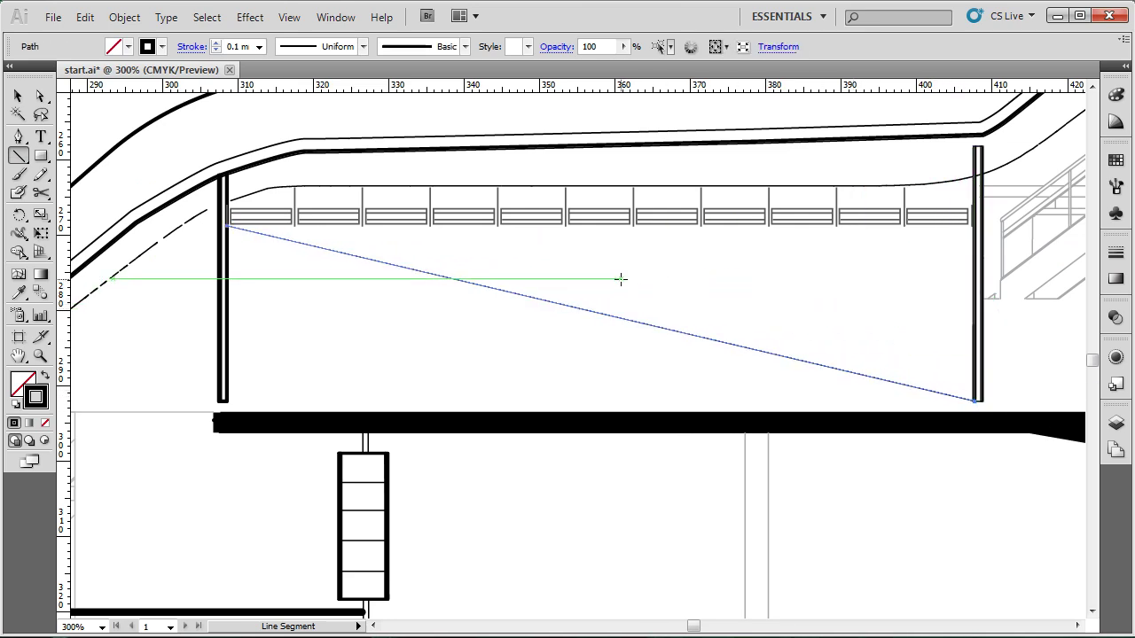
pyautogui.press('v')
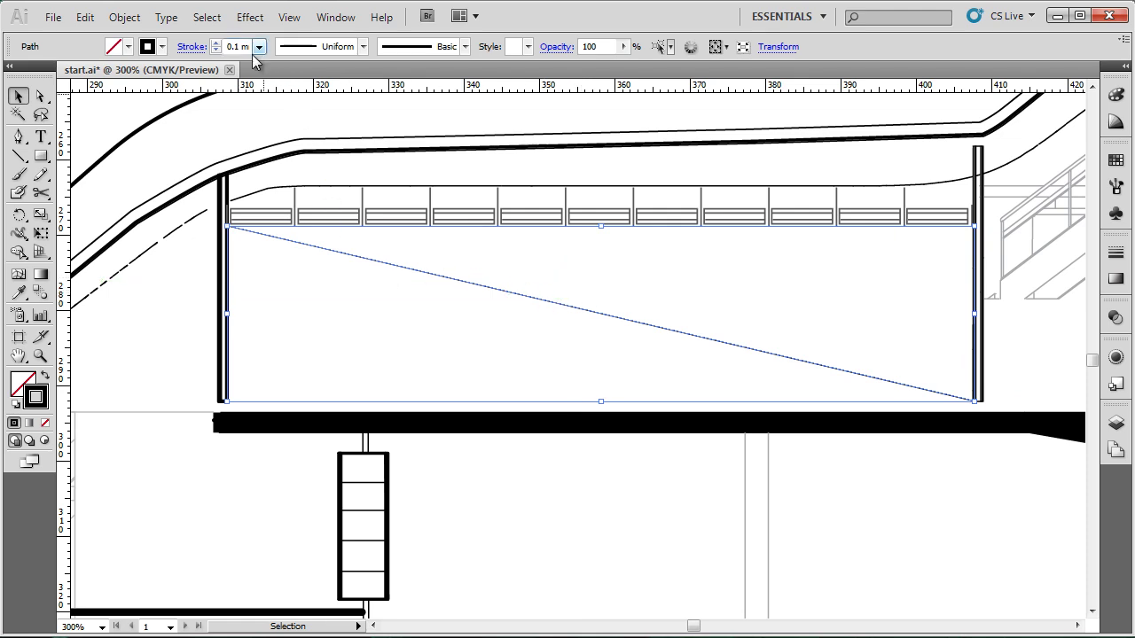
# - Give the diagonal brace a grey stroke from the Stroke swatches and leave it selected
pyautogui.click(163, 47)
pyautogui.click(25, 114)
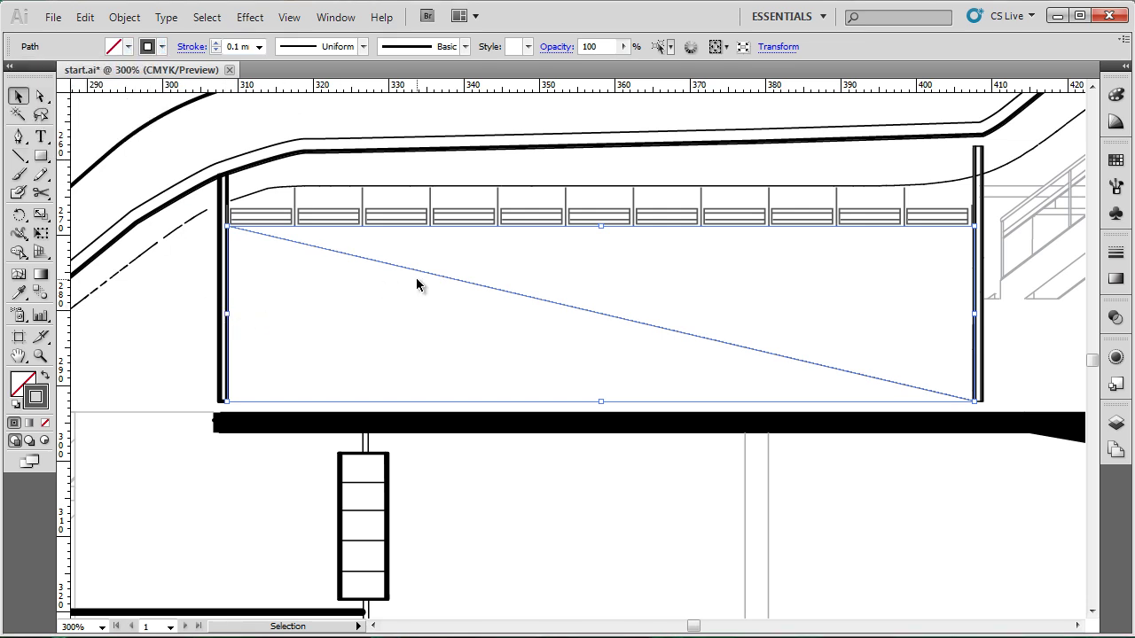
pyautogui.click(438, 373)
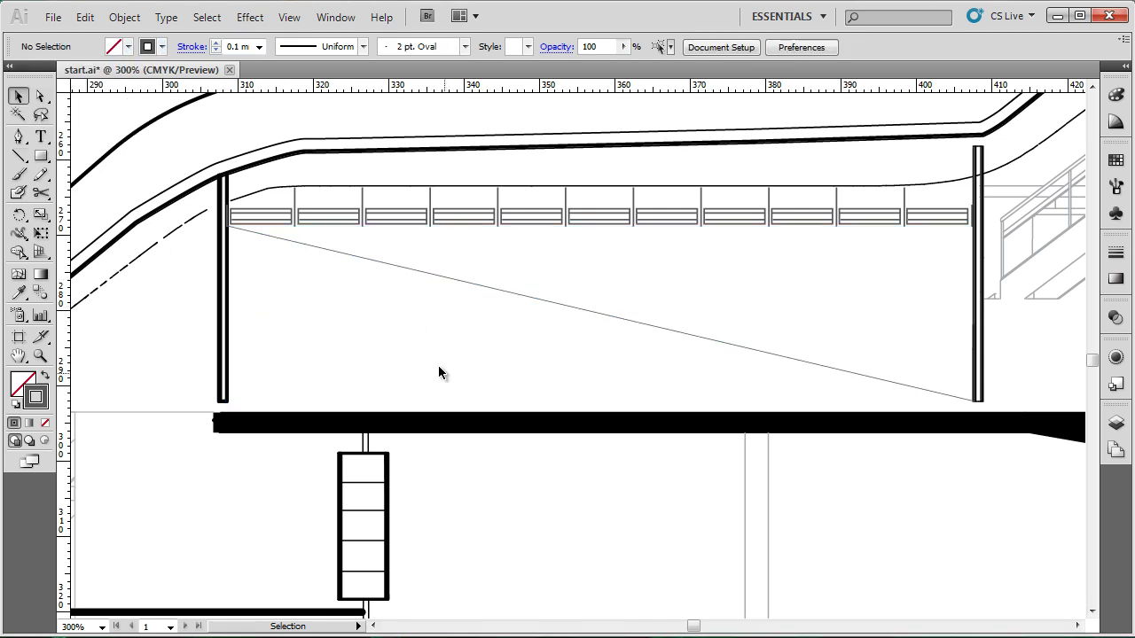
pyautogui.click(659, 328)
pyautogui.click(161, 47)
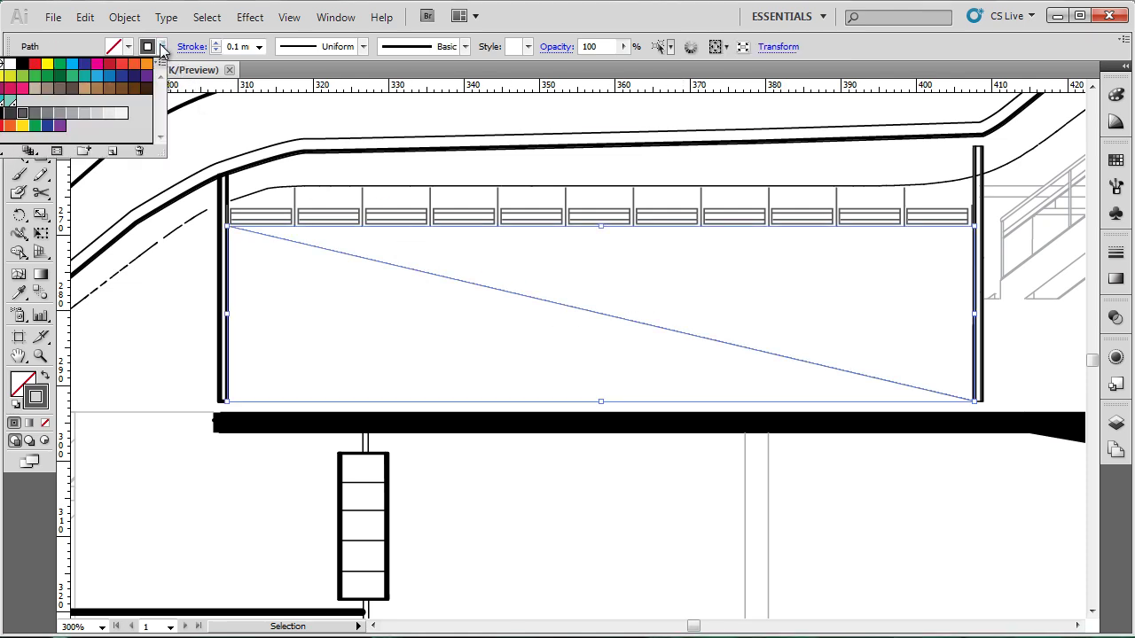
pyautogui.click(48, 119)
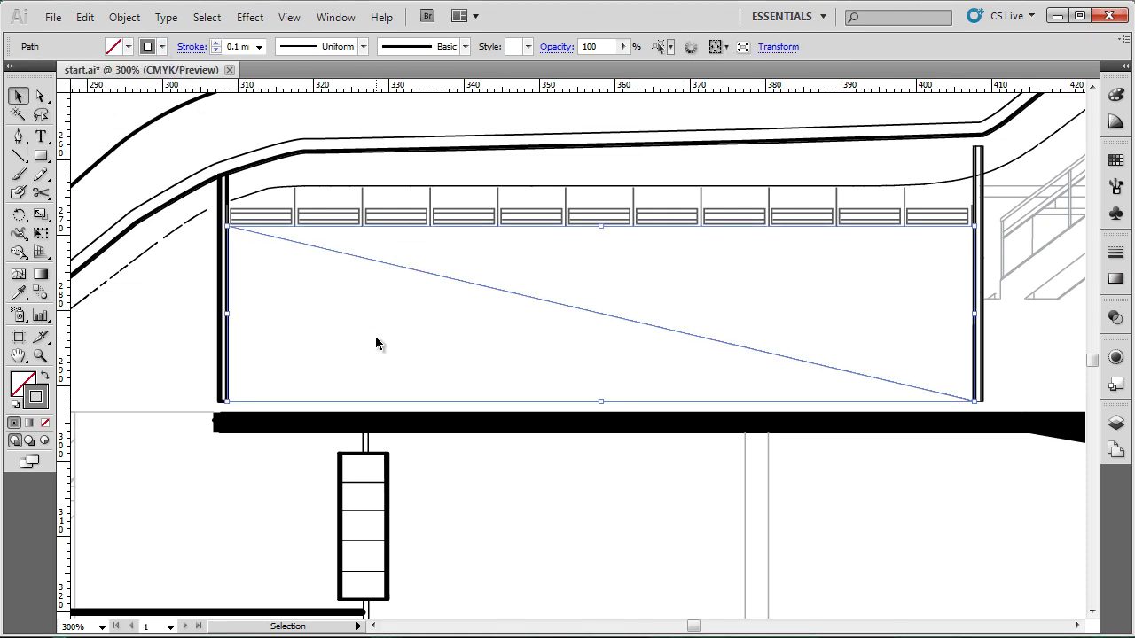
pyautogui.click(518, 478)
pyautogui.moveTo(601, 264); pyautogui.dragTo(532, 313)
pyautogui.click(618, 296)
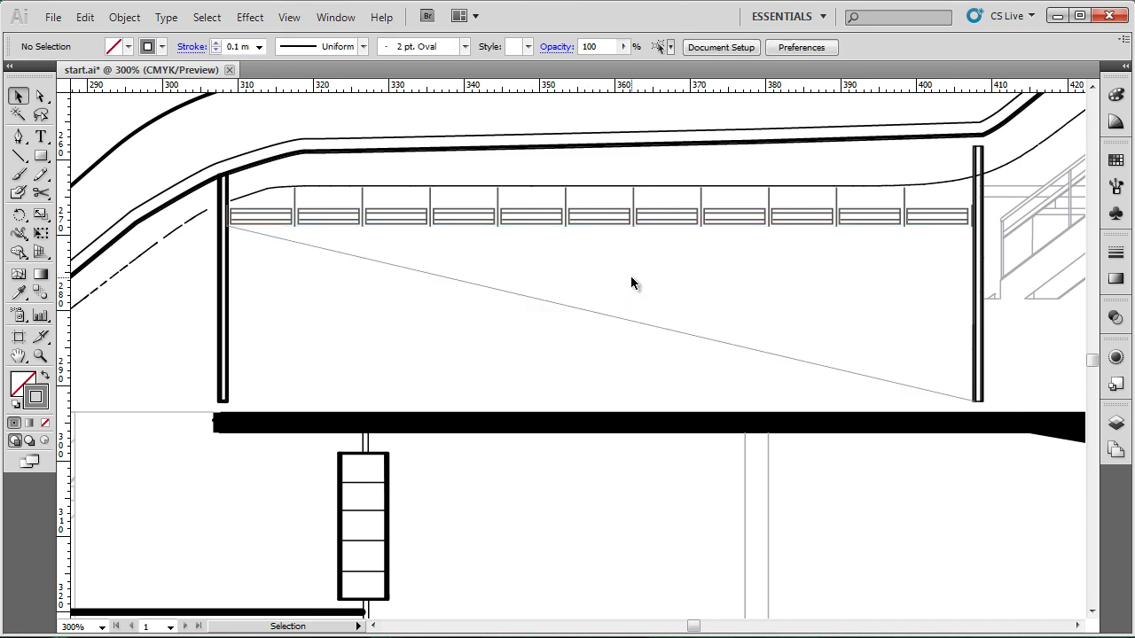
pyautogui.click(564, 303)
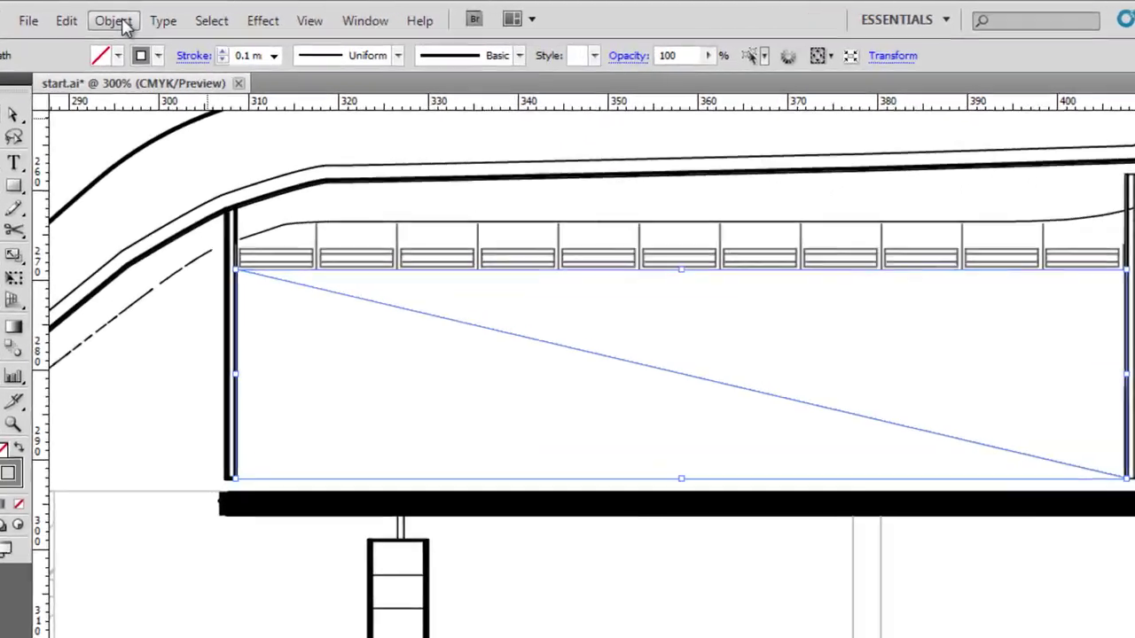
# - Open Reflect for the brace and preview the vertical and horizontal axis options
pyautogui.click(122, 23)
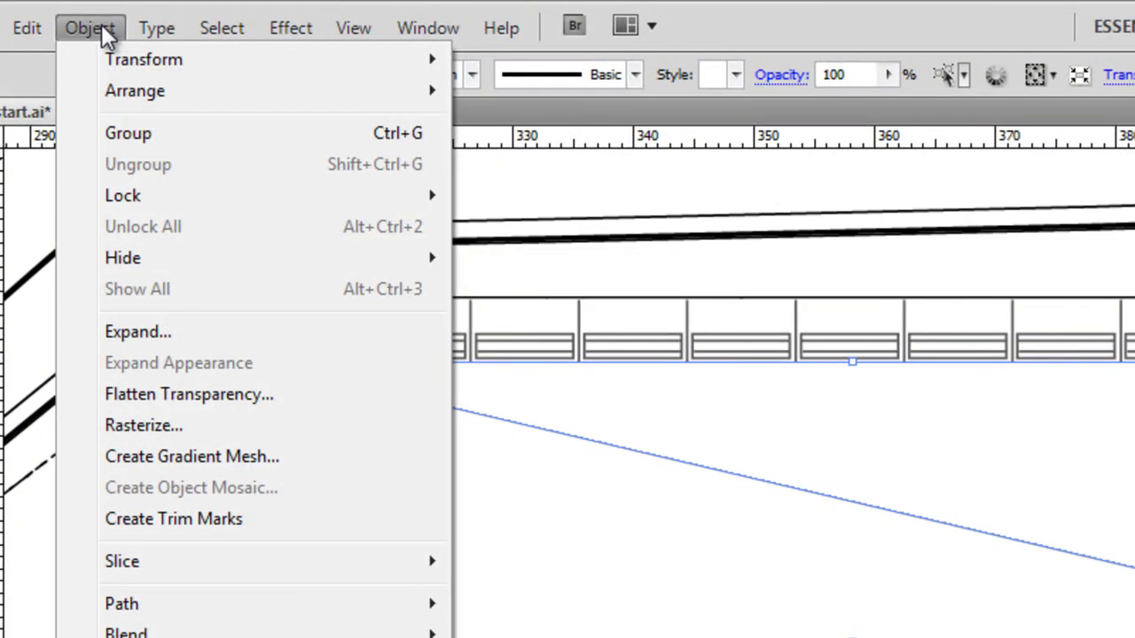
pyautogui.moveTo(120, 63)
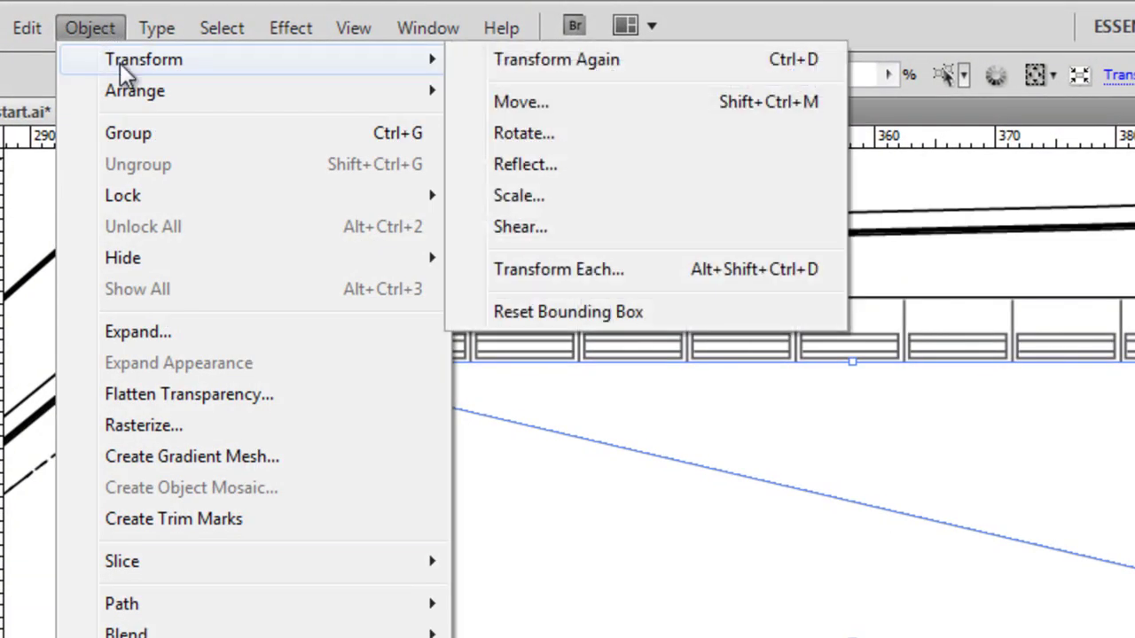
pyautogui.click(609, 164)
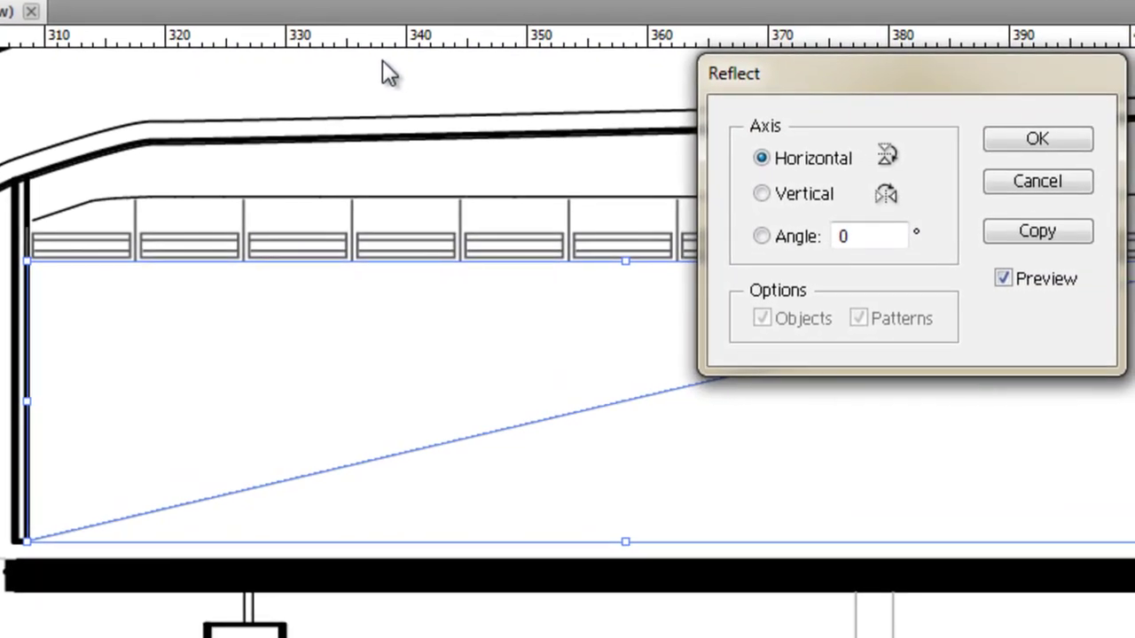
pyautogui.click(1009, 281)
pyautogui.click(1012, 283)
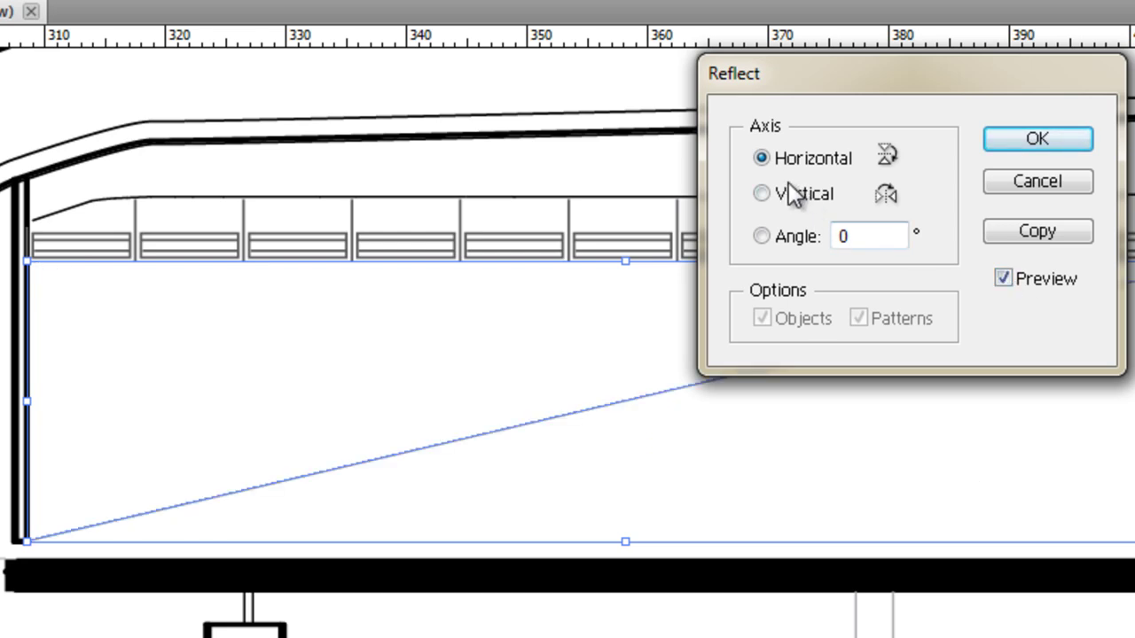
pyautogui.click(768, 194)
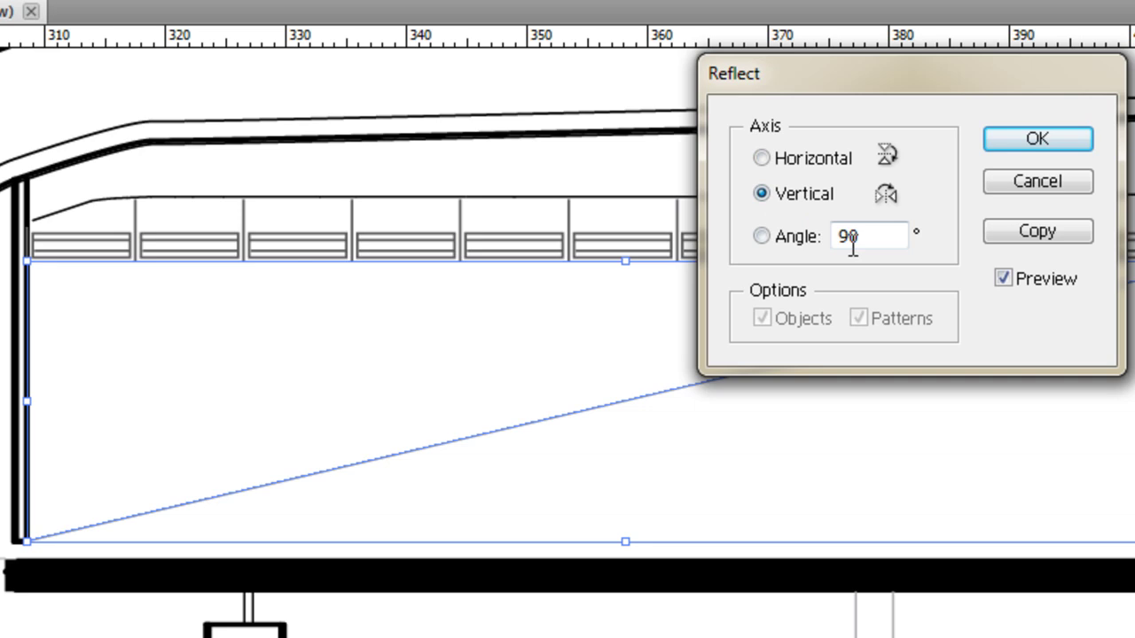
pyautogui.click(1015, 271)
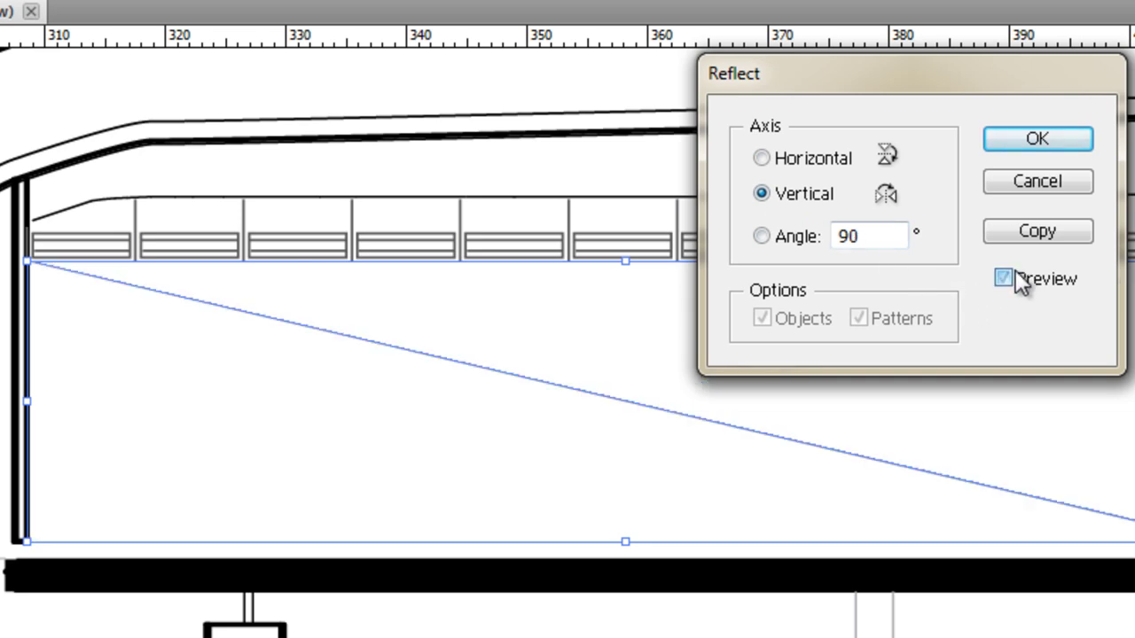
pyautogui.click(1012, 272)
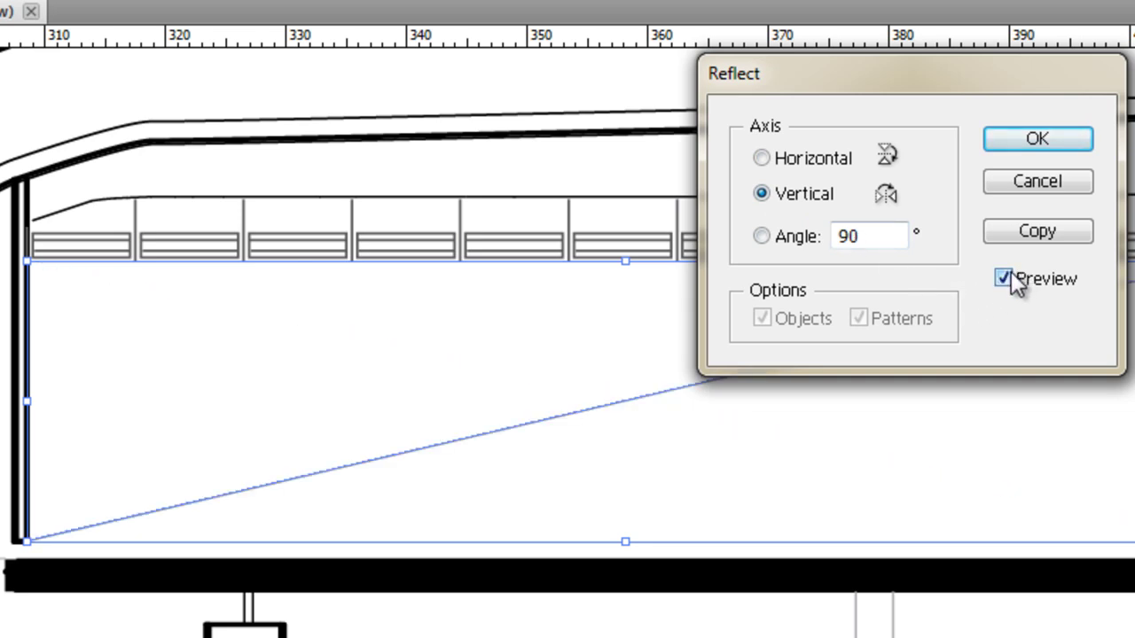
pyautogui.click(1010, 273)
pyautogui.click(1006, 279)
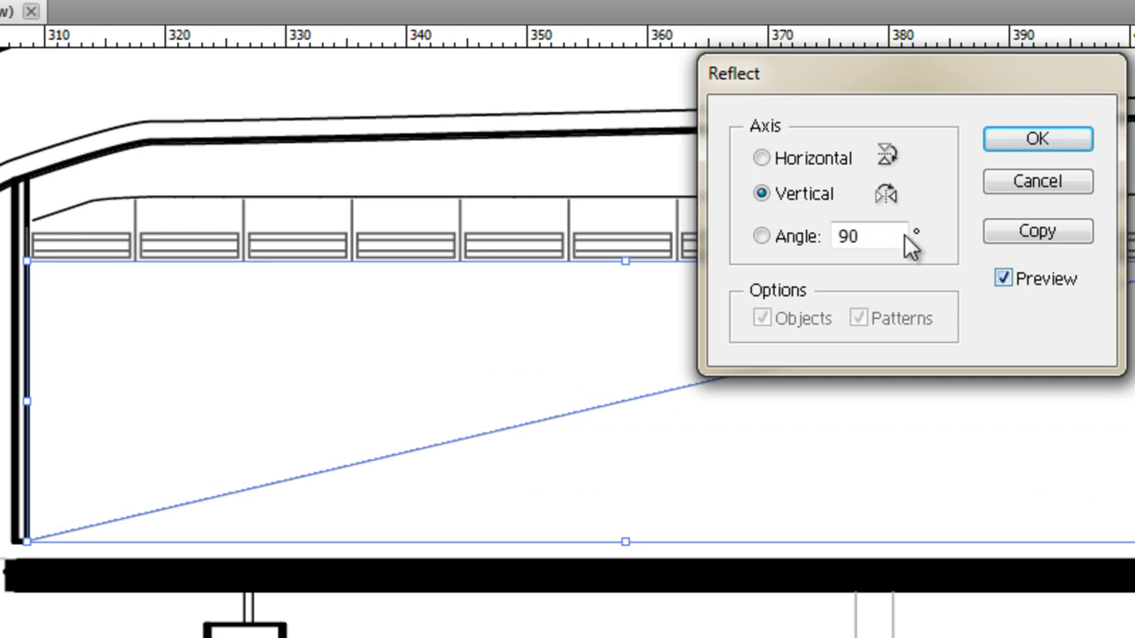
pyautogui.click(764, 161)
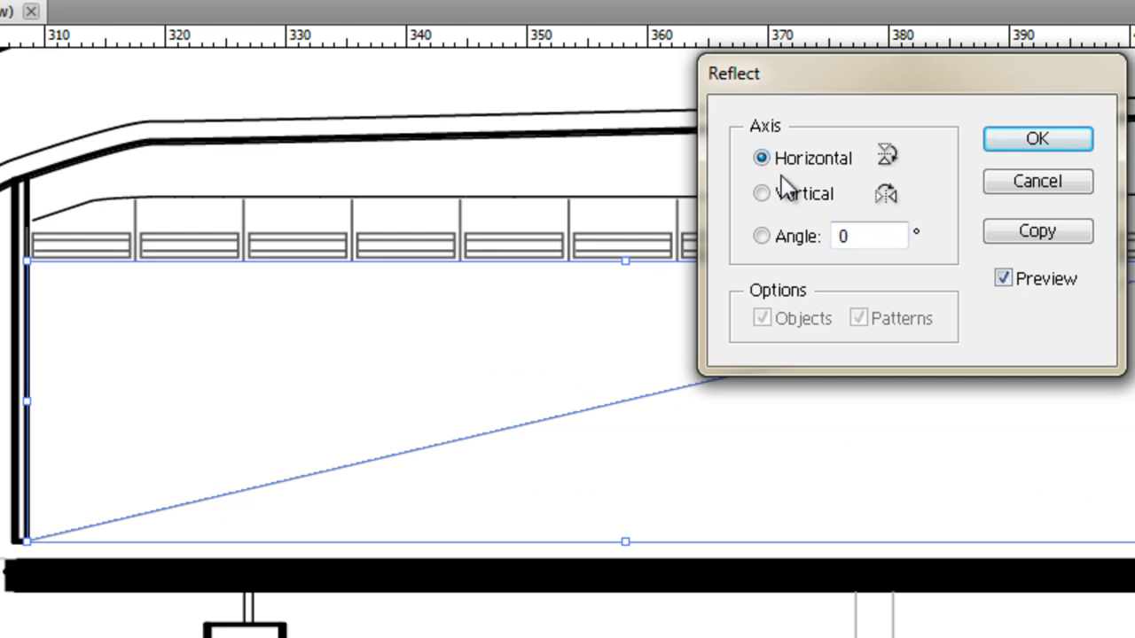
# - After trying a 45° axis, make a Horizontal-axis reflected copy of the brace and deselect
pyautogui.click(773, 236)
pyautogui.doubleClick(839, 235)
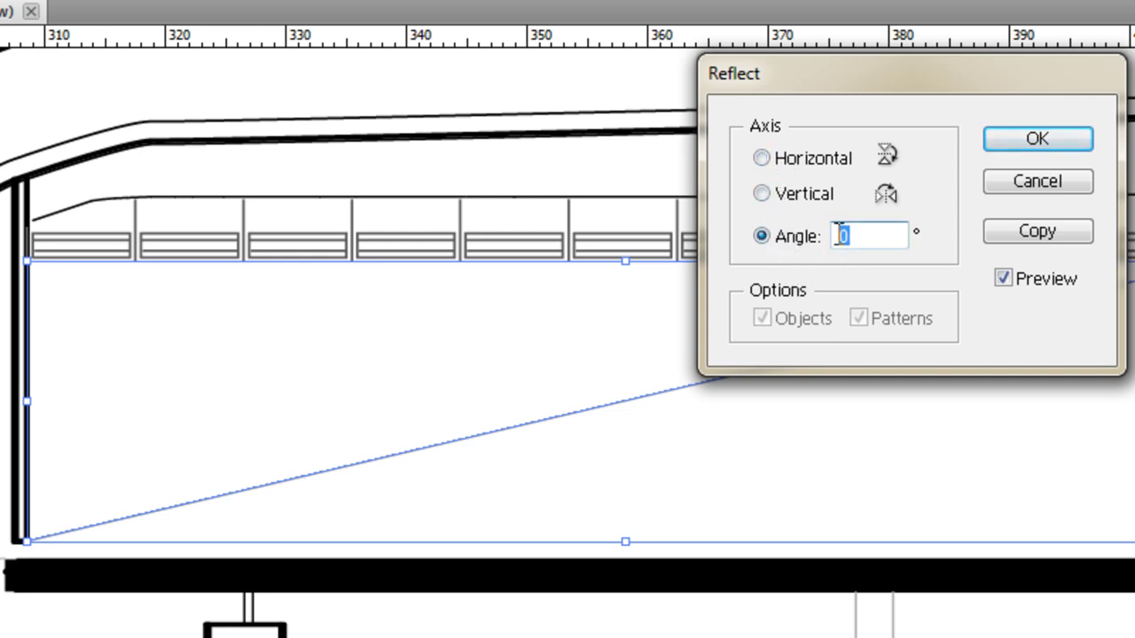
pyautogui.write('45')
pyautogui.click(1026, 287)
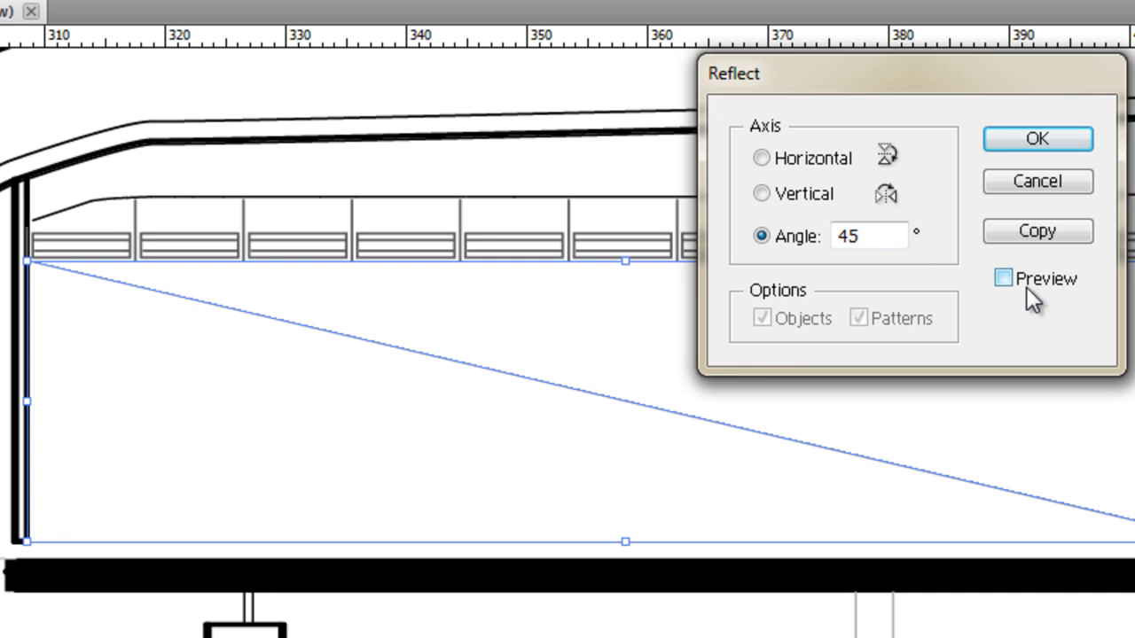
pyautogui.click(1025, 276)
pyautogui.click(1025, 277)
pyautogui.click(780, 162)
pyautogui.click(1018, 226)
pyautogui.click(875, 286)
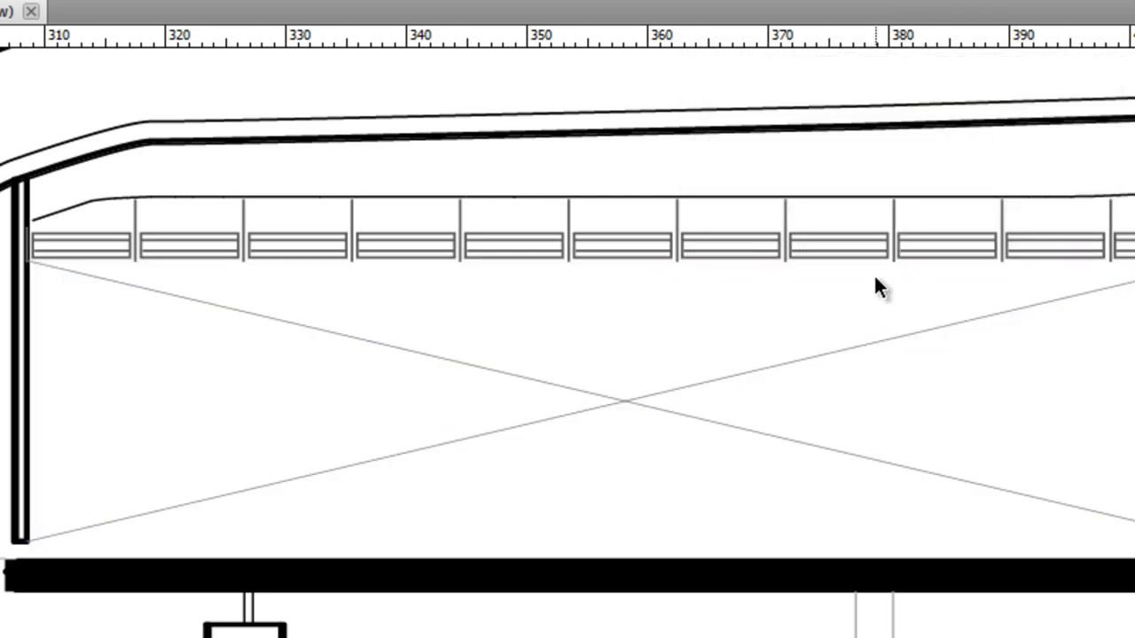
# - Move both X diagonals by 0 mm horizontally and -0.2 mm vertically
pyautogui.moveTo(702, 306); pyautogui.dragTo(594, 433)
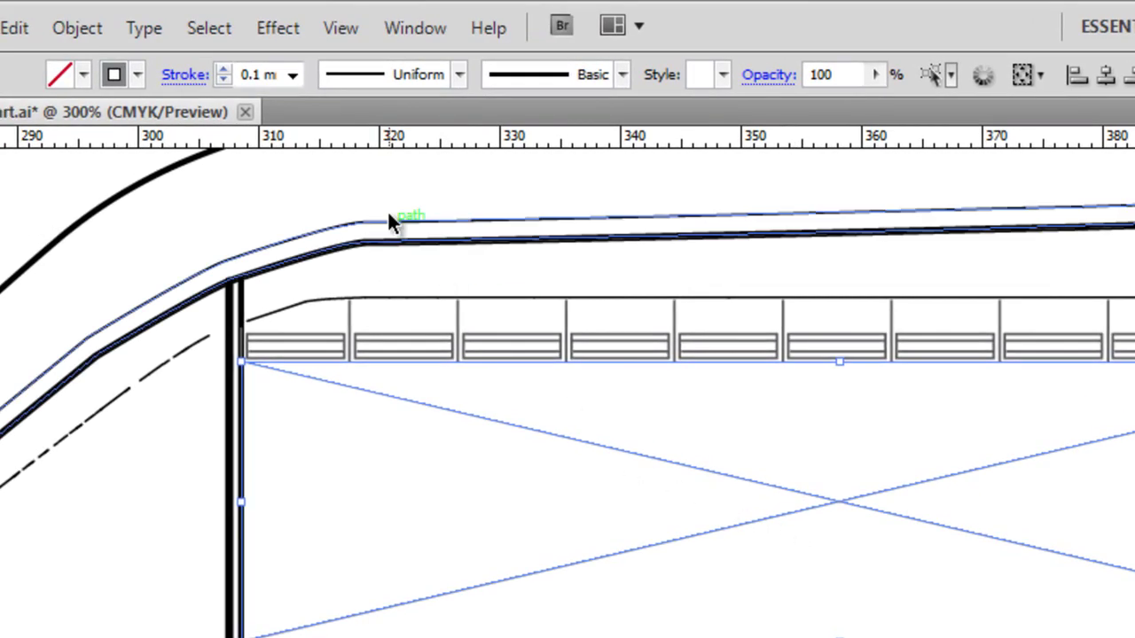
pyautogui.click(99, 37)
pyautogui.moveTo(107, 58)
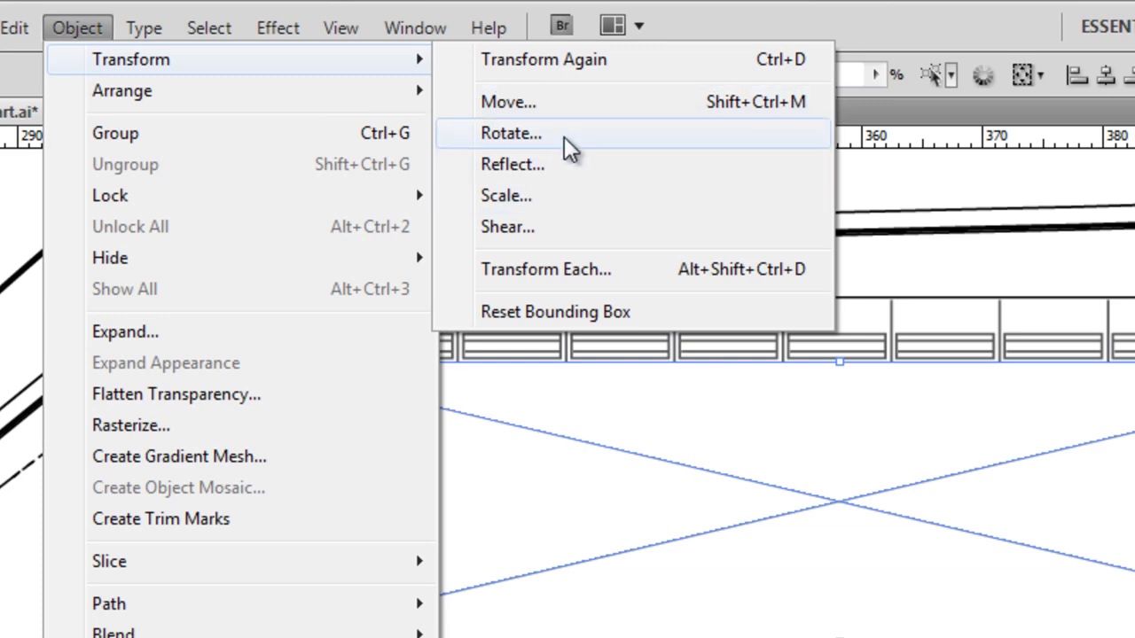
pyautogui.click(558, 111)
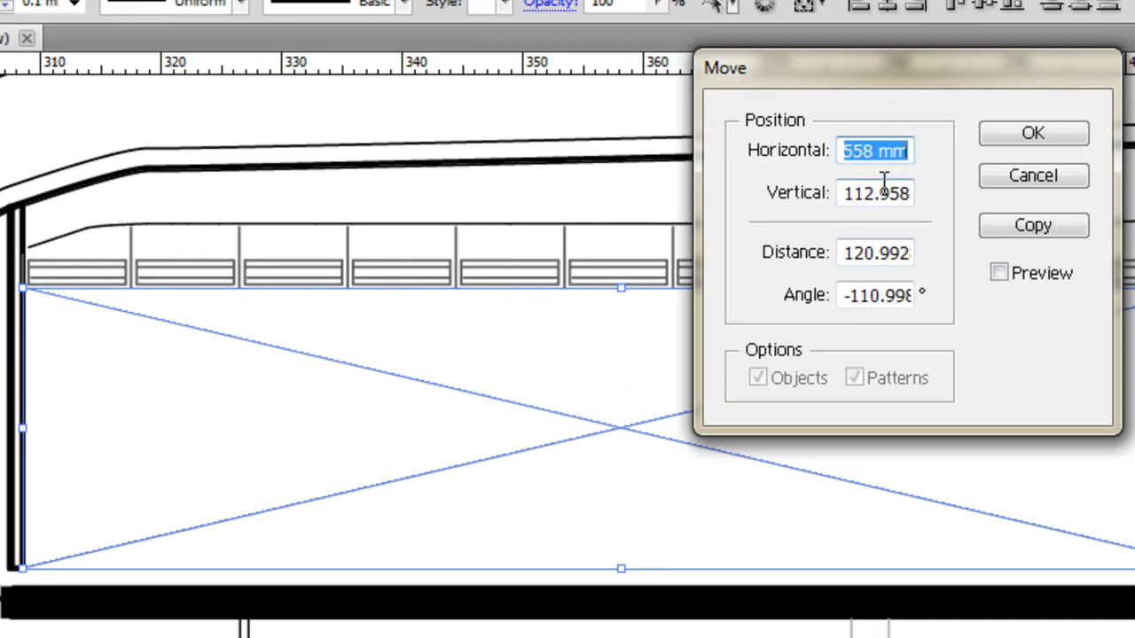
pyautogui.write('0')
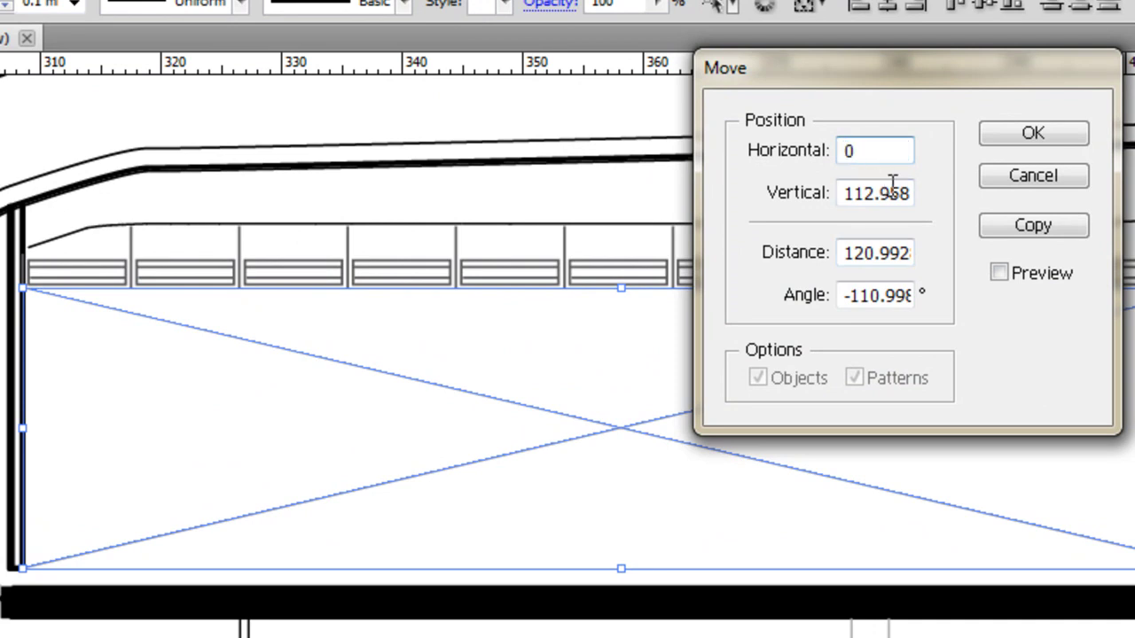
pyautogui.click(892, 192)
pyautogui.doubleClick(896, 192)
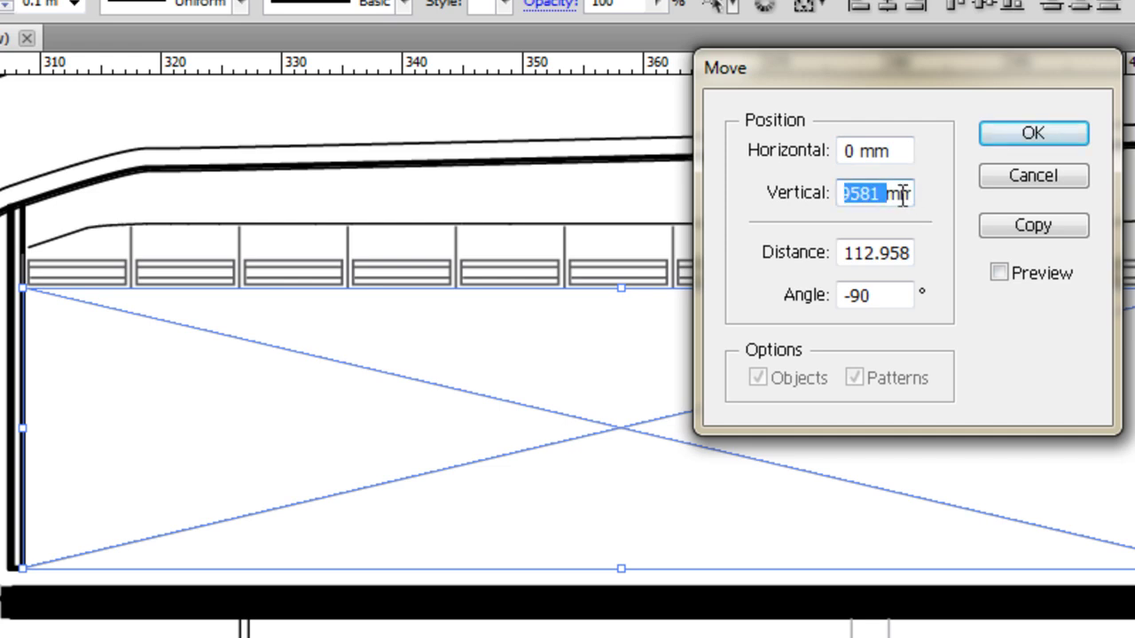
pyautogui.click(897, 192)
pyautogui.moveTo(896, 193); pyautogui.dragTo(755, 188)
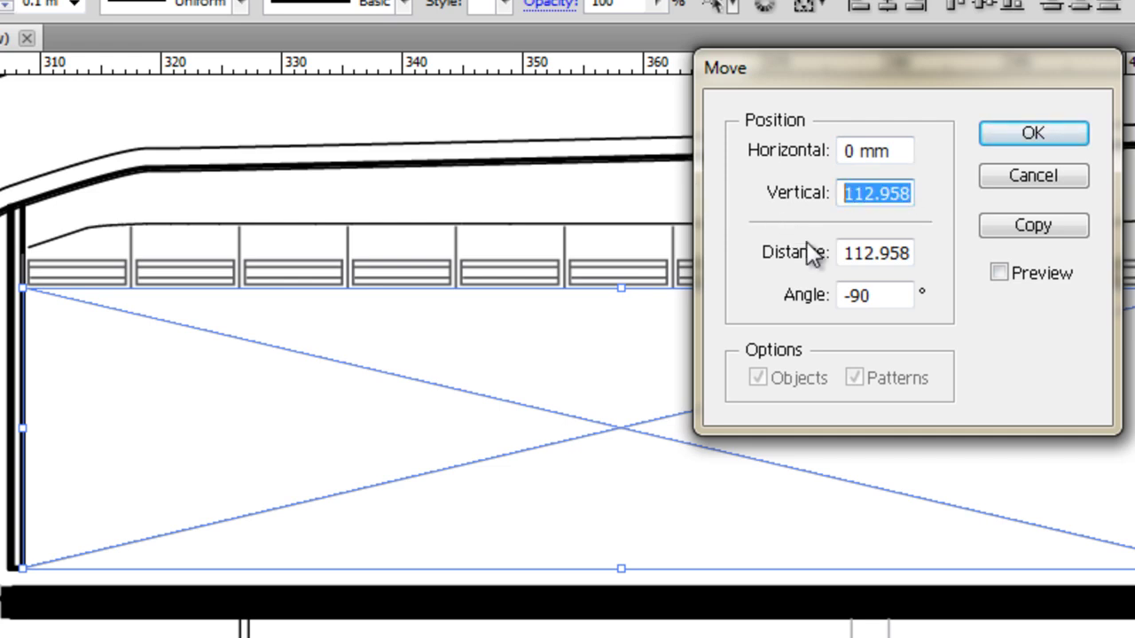
pyautogui.write('1 mm')
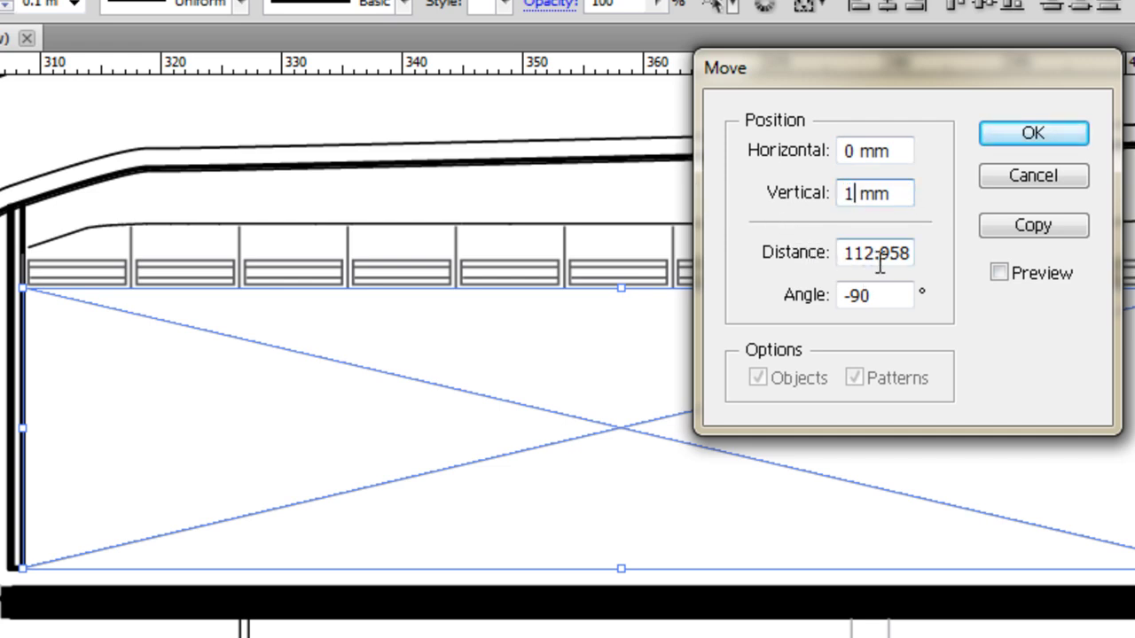
pyautogui.click(999, 273)
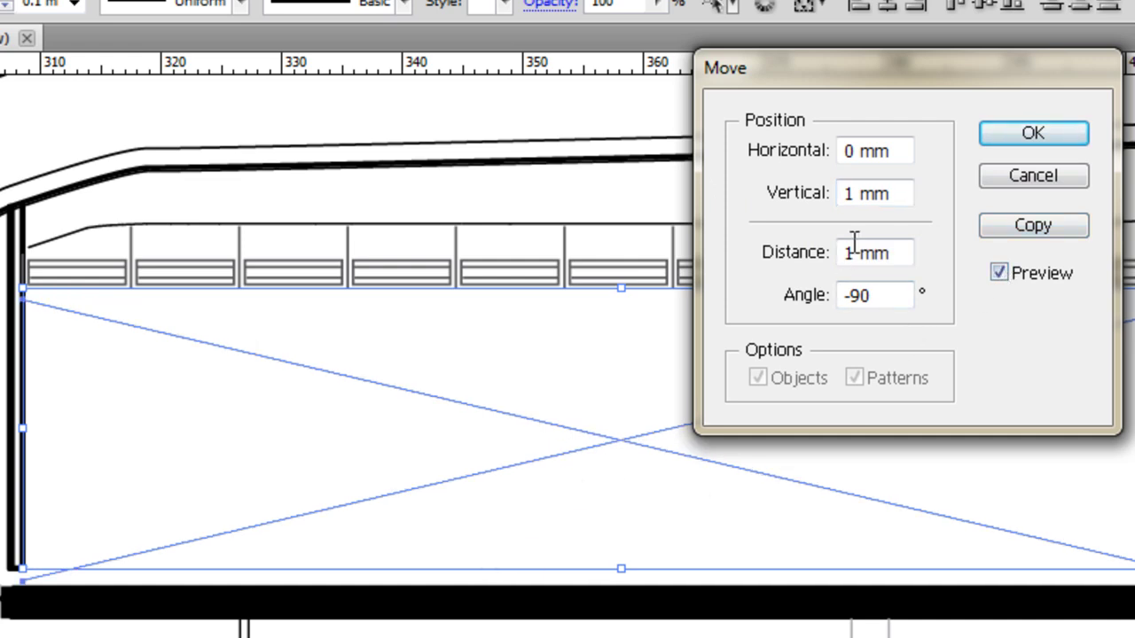
pyautogui.click(850, 192)
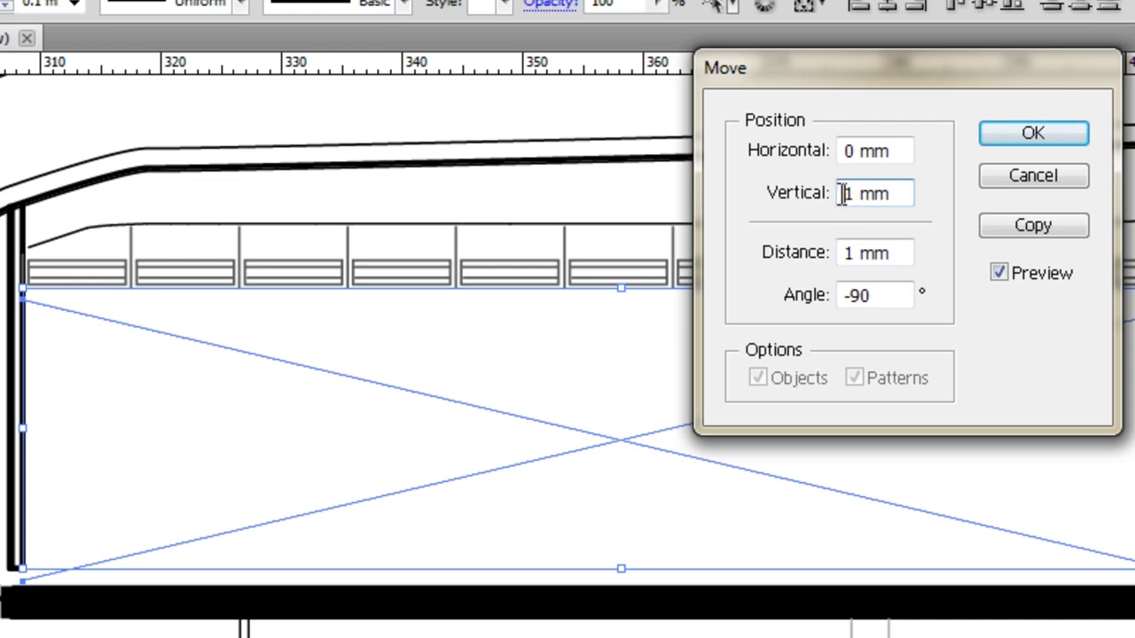
pyautogui.write('-')
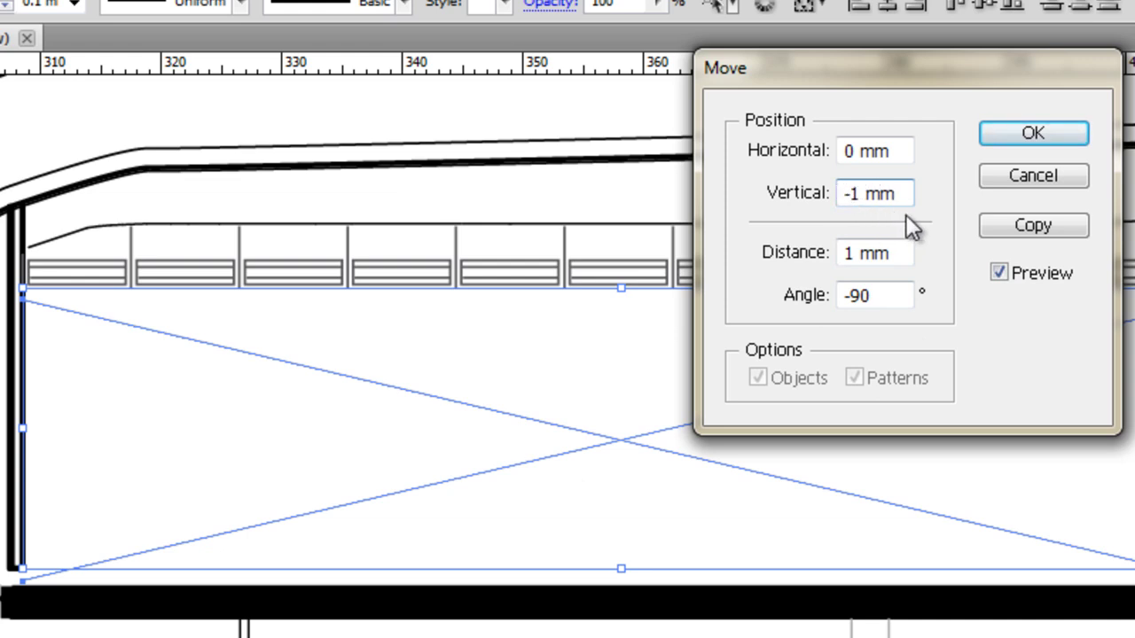
pyautogui.hotkey('shift', 'Right')
pyautogui.write('.2')
pyautogui.click(1018, 276)
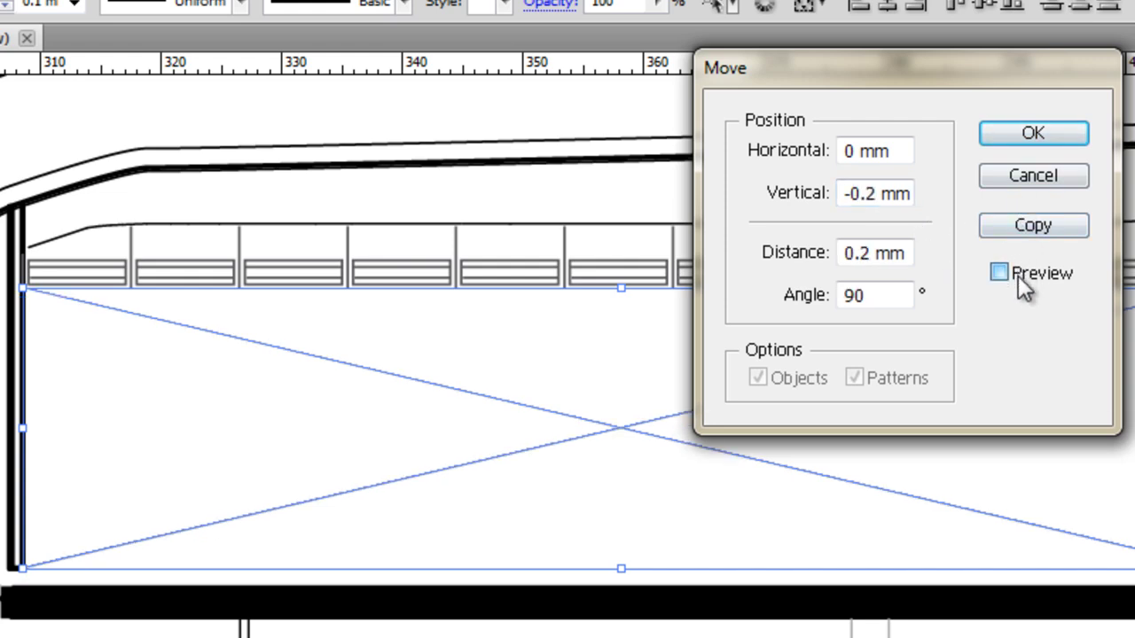
pyautogui.click(1018, 276)
pyautogui.click(1009, 133)
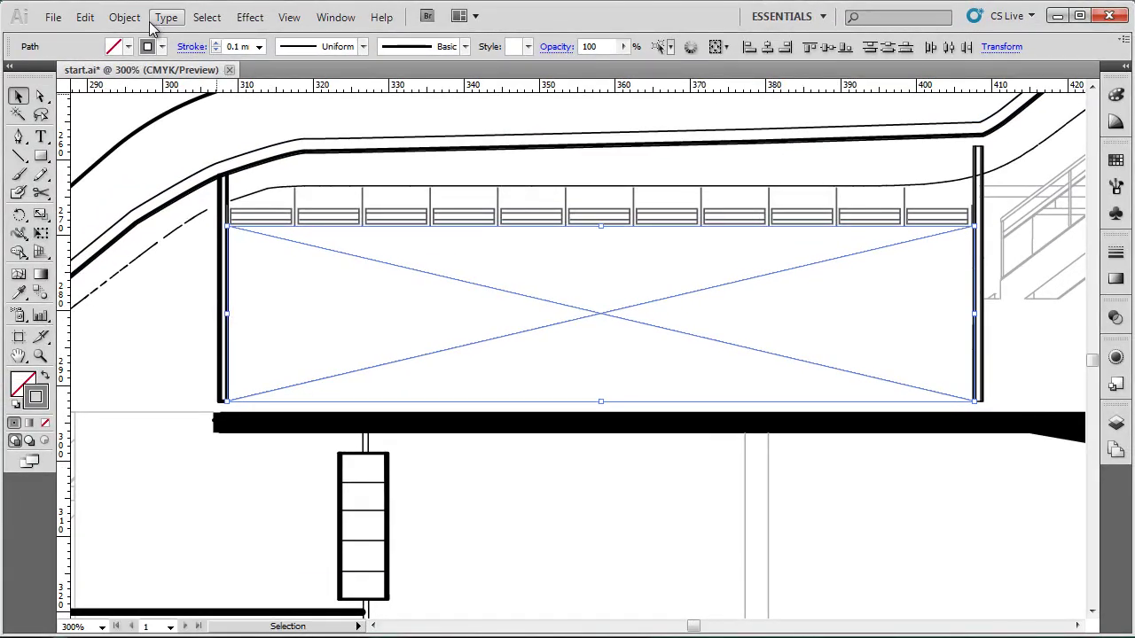
# - Add a copy of both diagonals offset 0 / -0.2 mm to double each brace line
pyautogui.click(124, 17)
pyautogui.moveTo(150, 43)
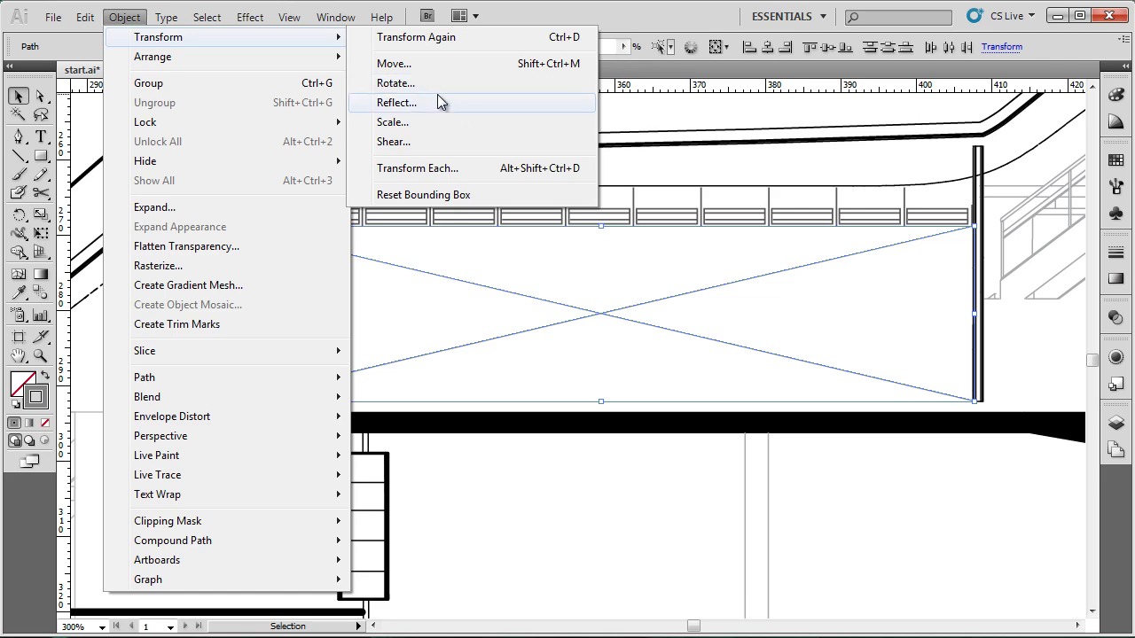
pyautogui.click(441, 64)
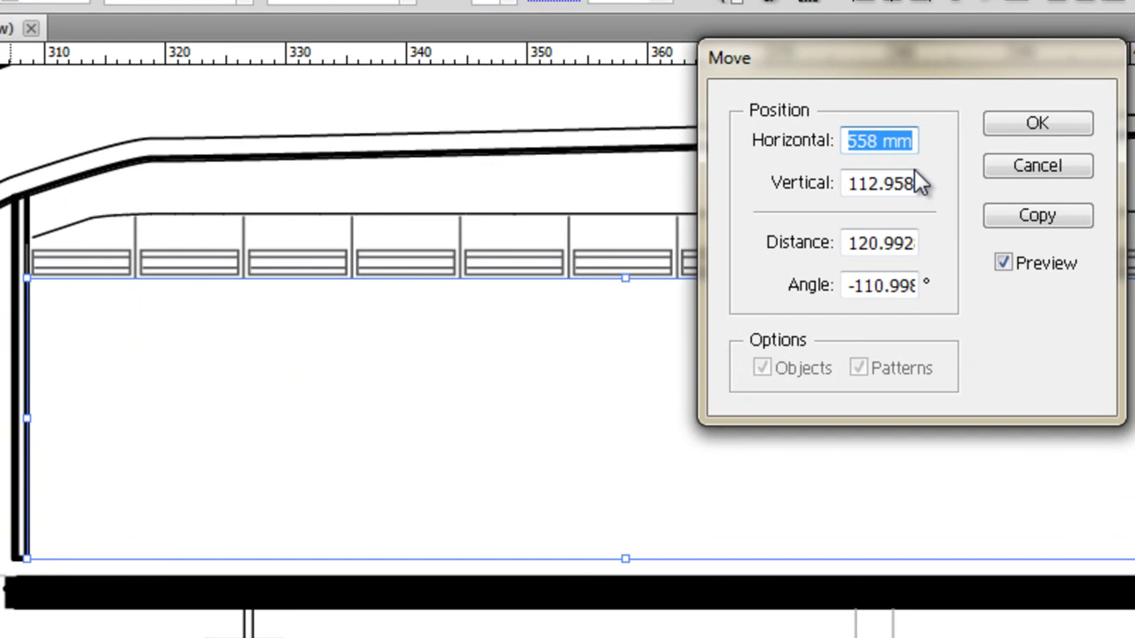
pyautogui.write('0')
pyautogui.press('Tab')
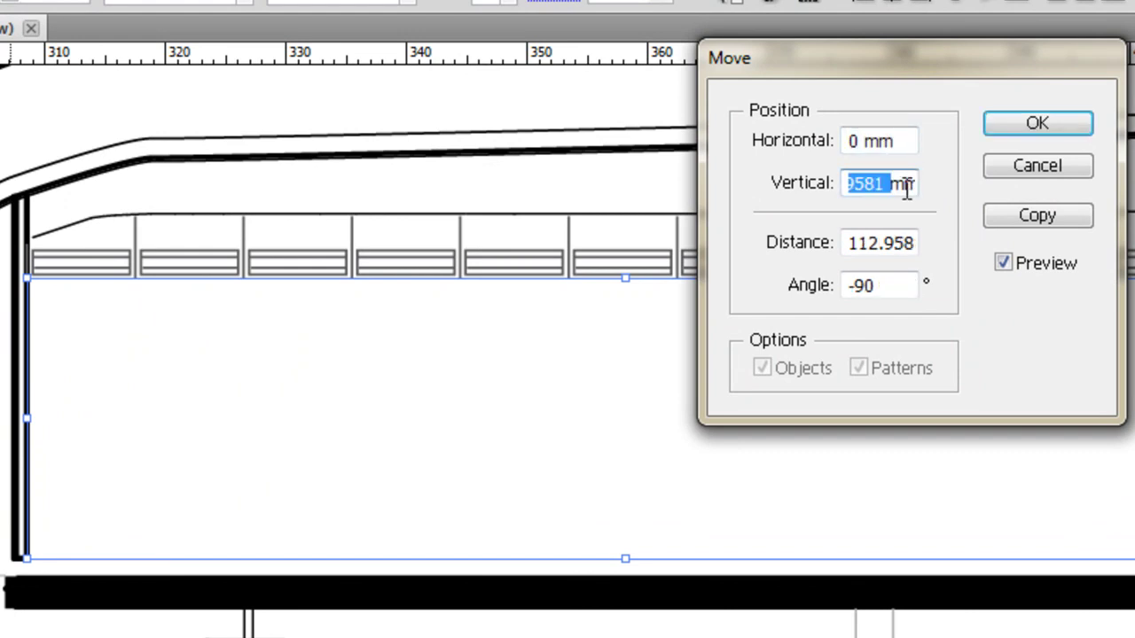
pyautogui.write('-0.')
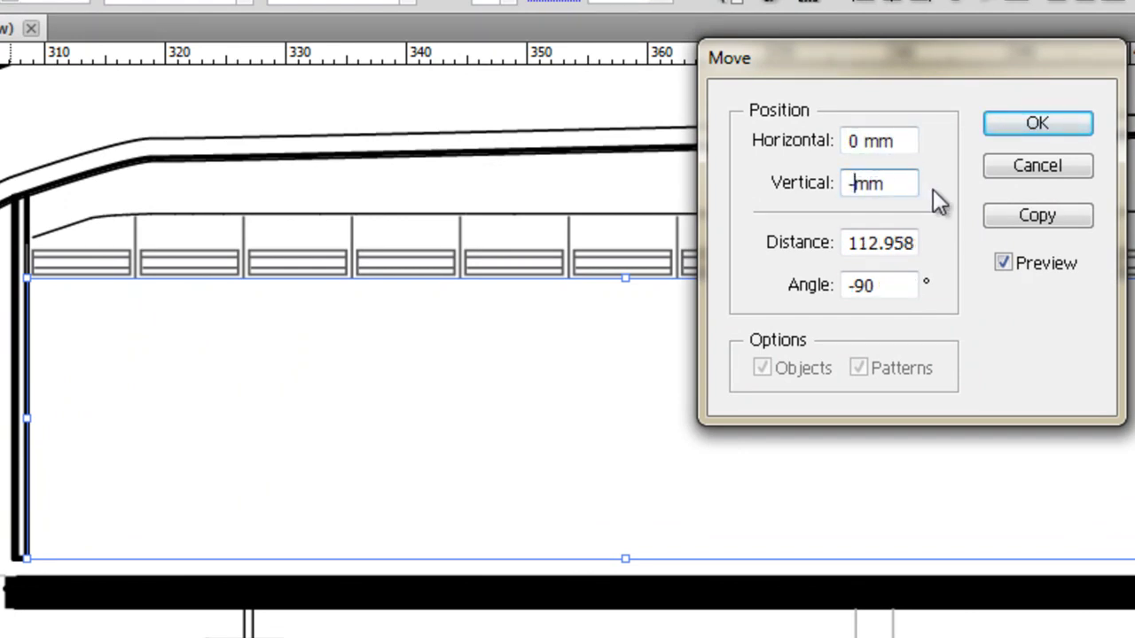
pyautogui.write('2')
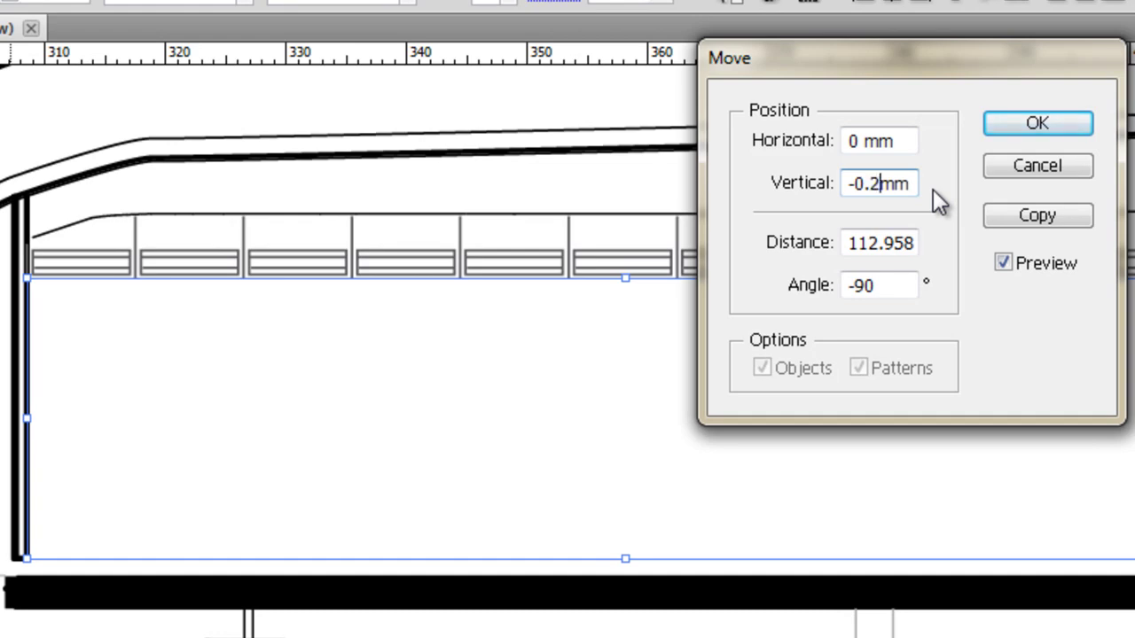
pyautogui.click(1021, 220)
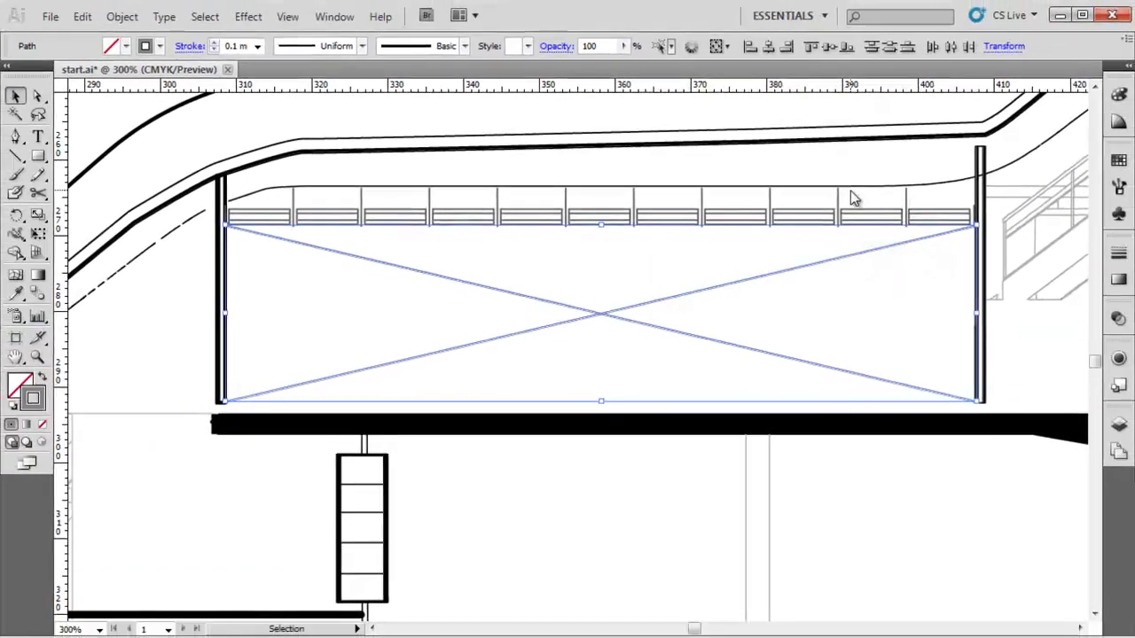
# - Nudge one line of the doubled brace down one arrow-key step, then deselect it
pyautogui.click(727, 311)
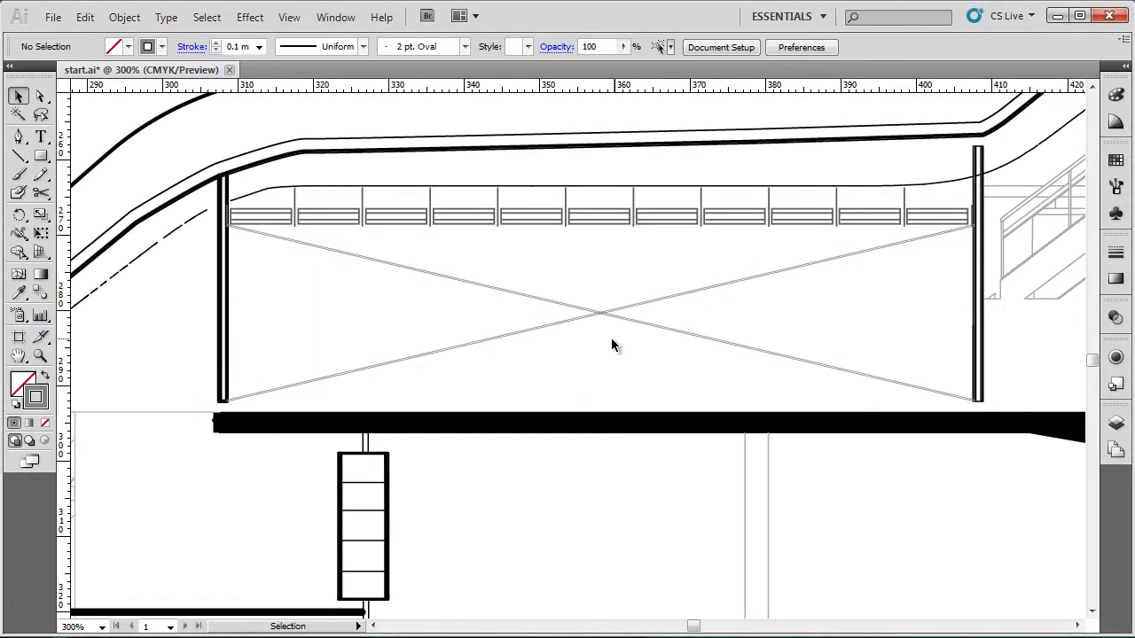
pyautogui.scroll(-2, 598, 308)
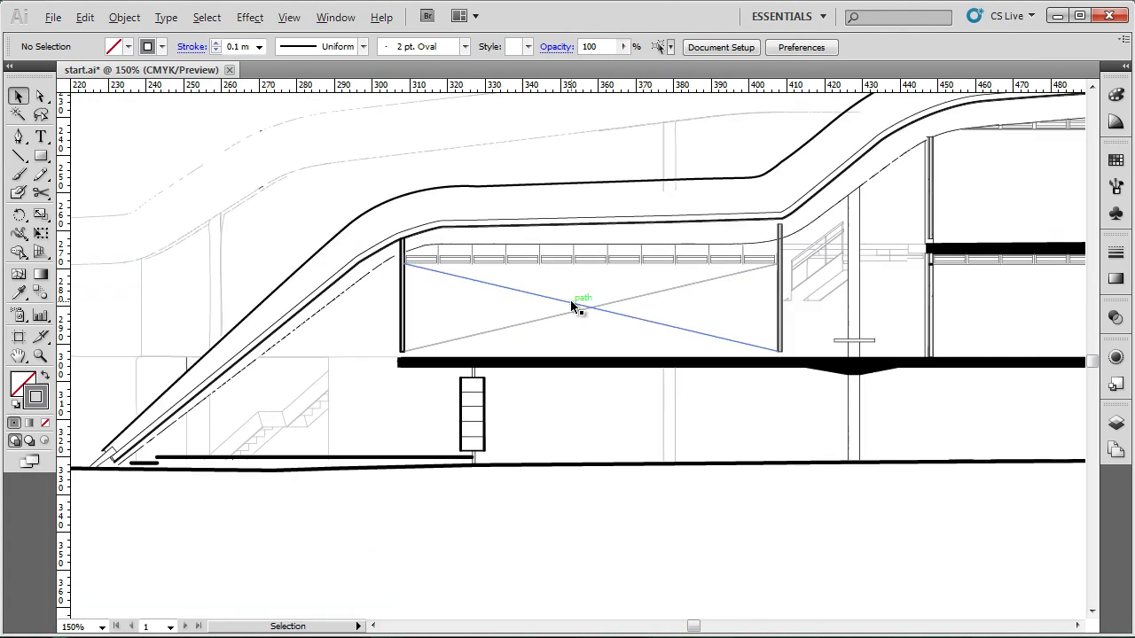
pyautogui.scroll(7, 577, 309)
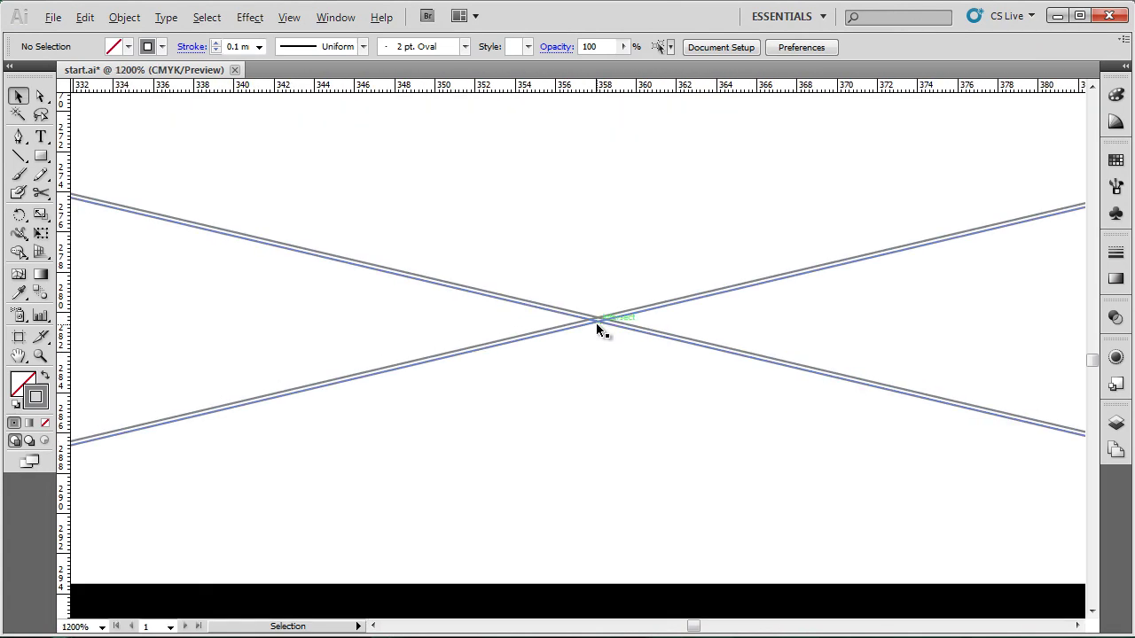
pyautogui.scroll(-3, 490, 293)
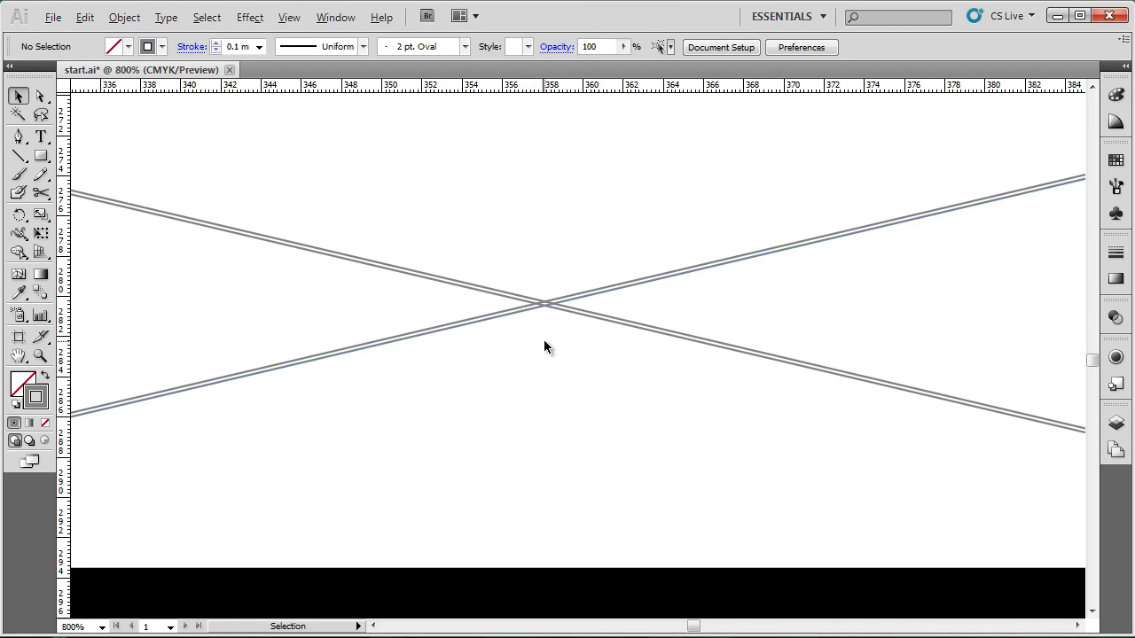
pyautogui.scroll(-1, 603, 284)
pyautogui.scroll(4, 593, 286)
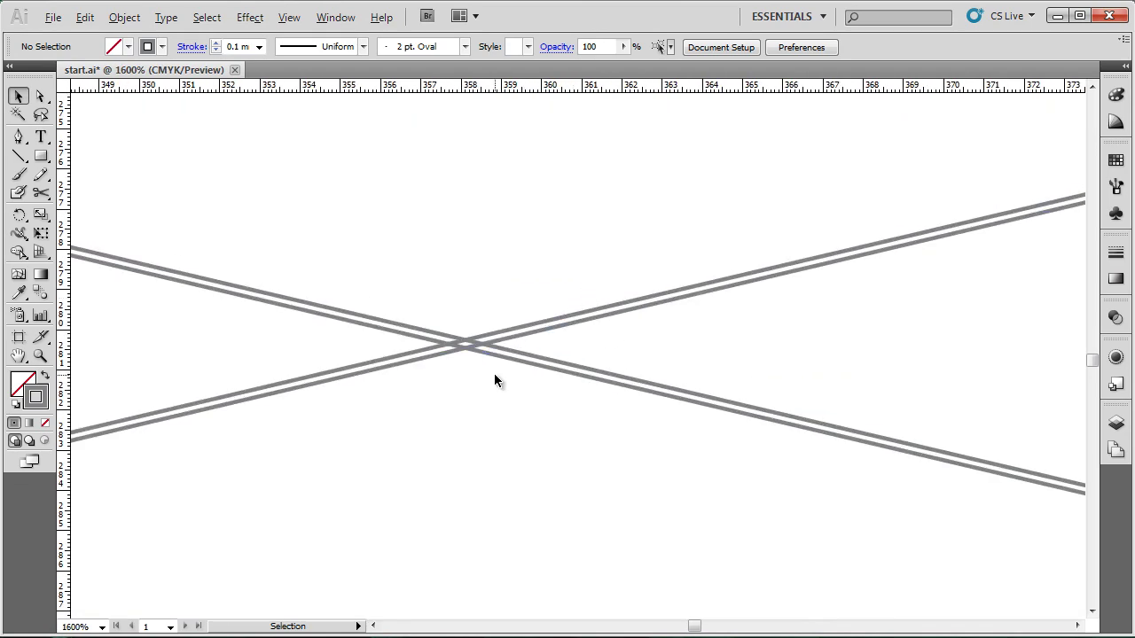
pyautogui.click(483, 350)
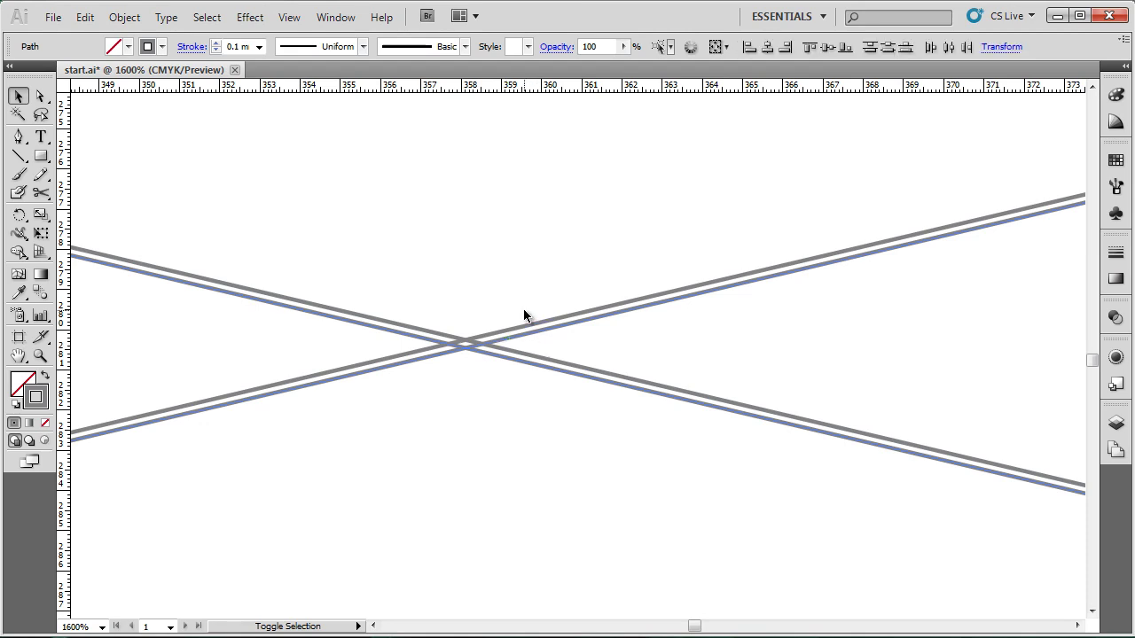
pyautogui.press('Down')
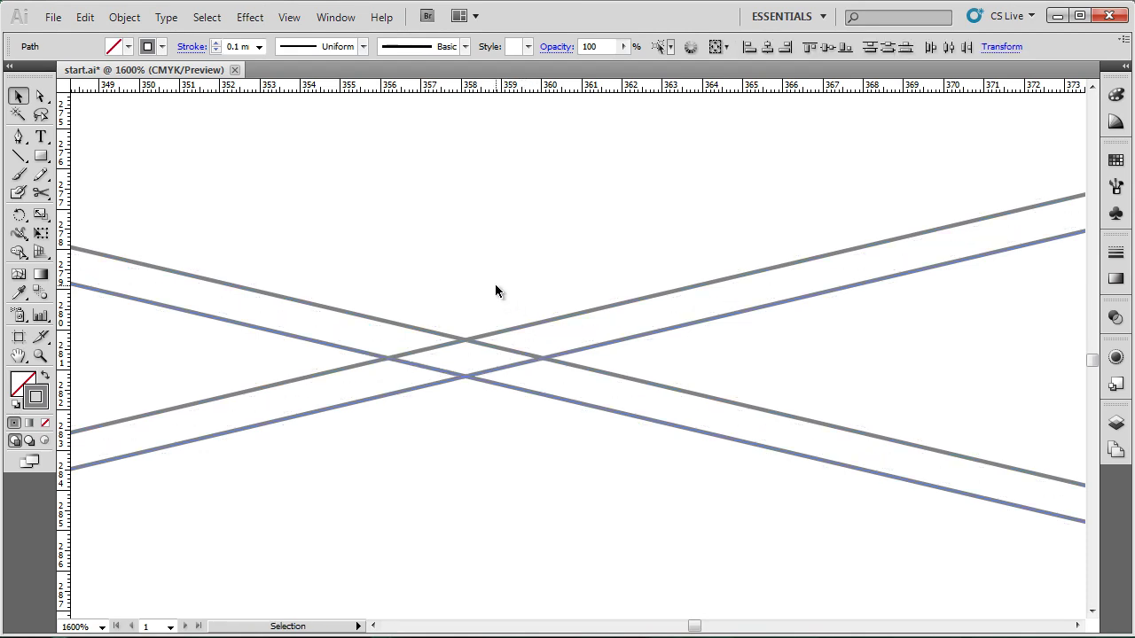
pyautogui.hotkey('ctrl', '-')
pyautogui.hotkey('ctrl', '-')
pyautogui.hotkey('ctrl', '-')
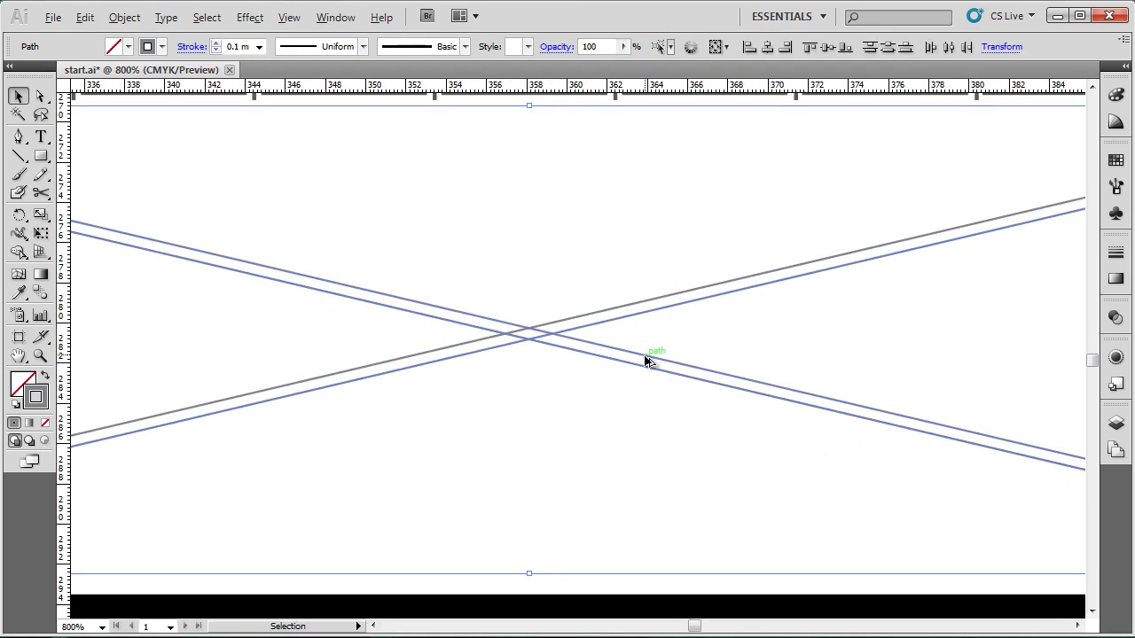
pyautogui.click(621, 437)
pyautogui.scroll(-2, 611, 364)
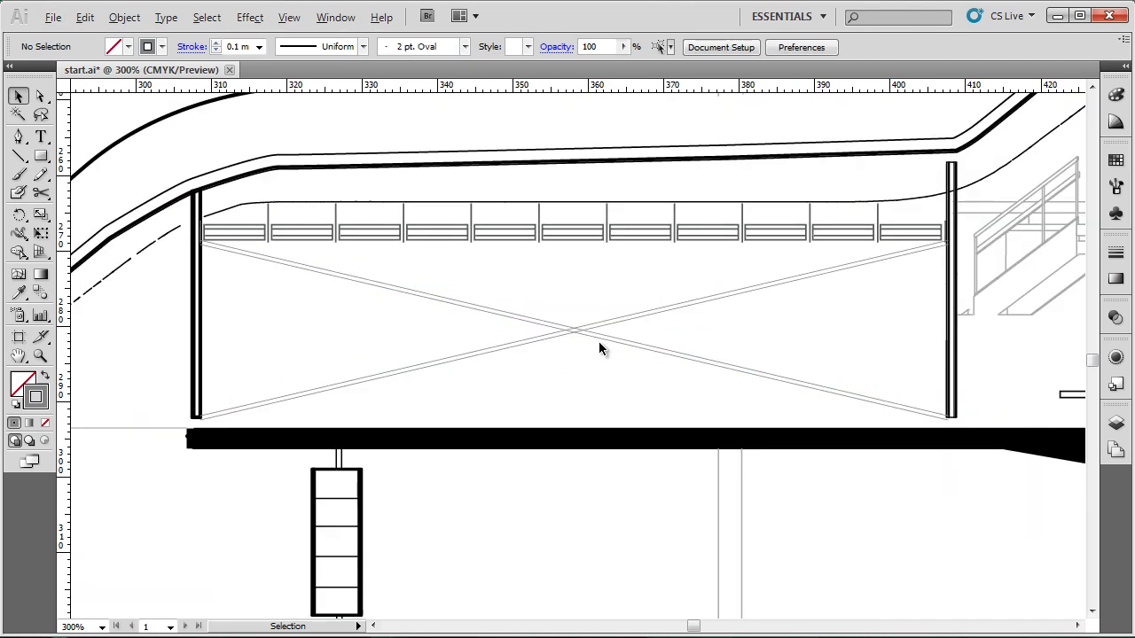
pyautogui.scroll(1, 579, 262)
pyautogui.hscroll(-1, 580, 271)
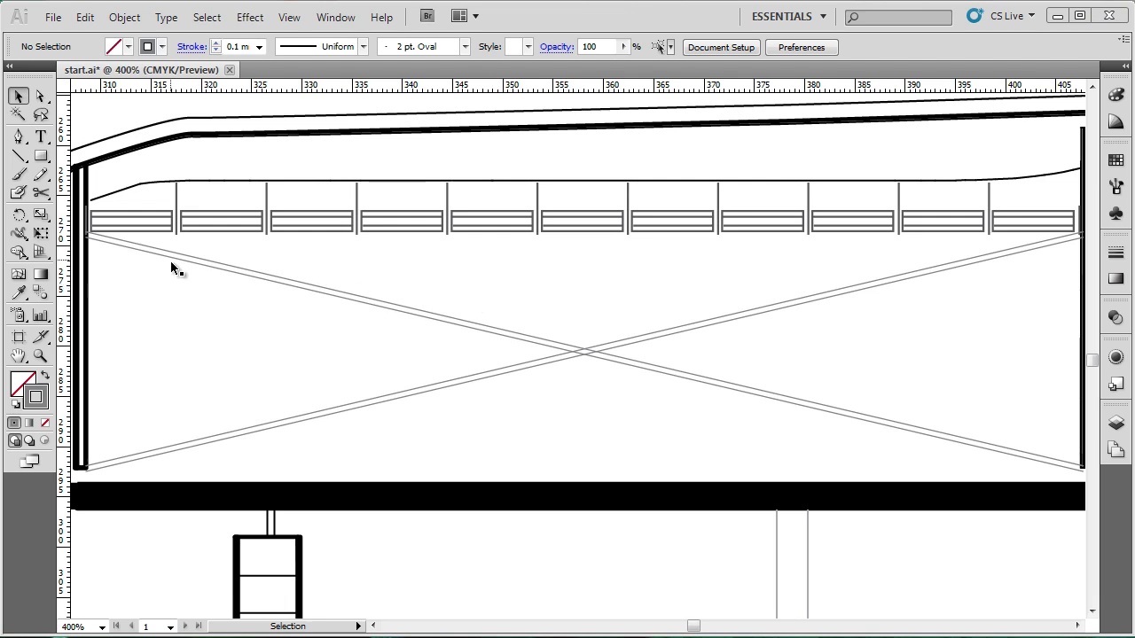
# - Draw a roughly 10 × 10 mm square over the brace crossing and nudge it to centre
pyautogui.click(41, 156)
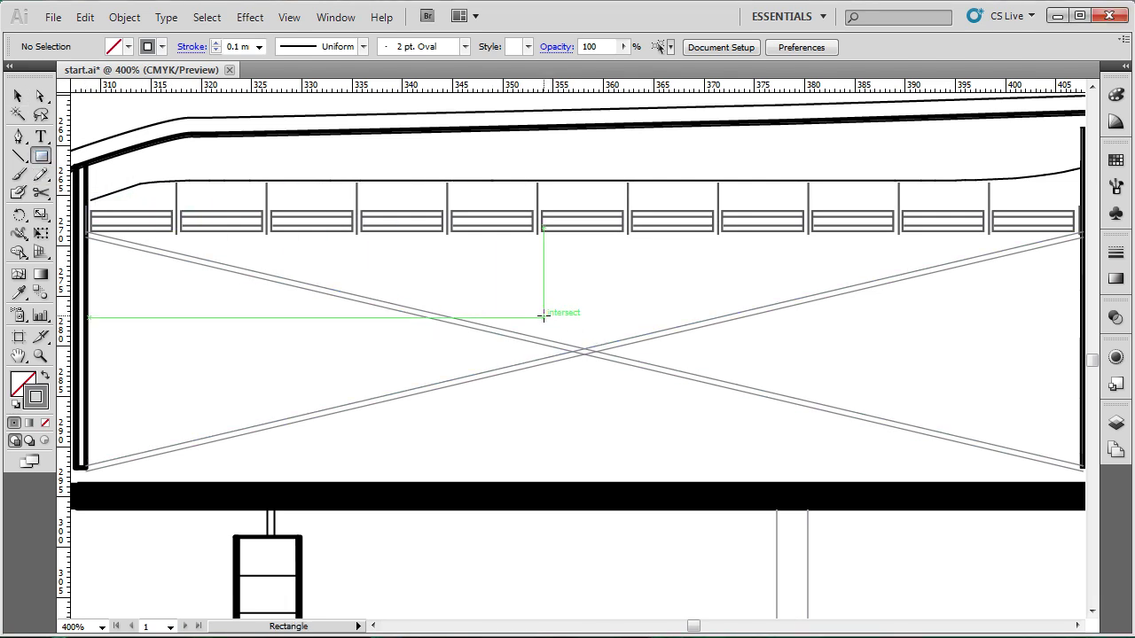
pyautogui.moveTo(527, 306); pyautogui.dragTo(639, 414)
pyautogui.press('Up')
pyautogui.press('Up')
pyautogui.press('Up')
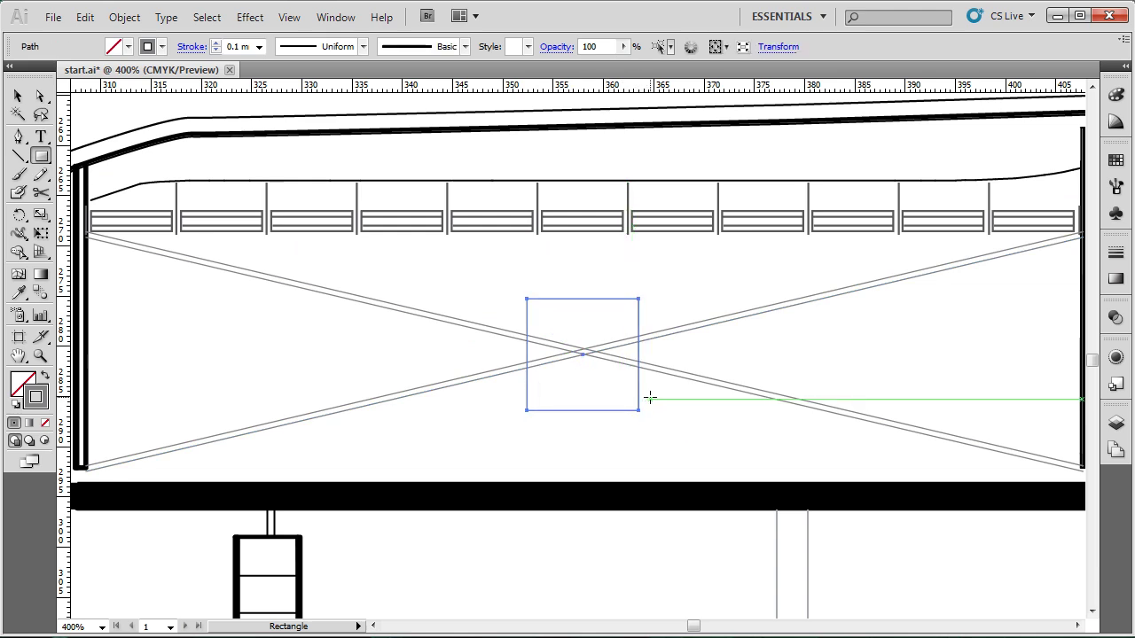
pyautogui.press('Down')
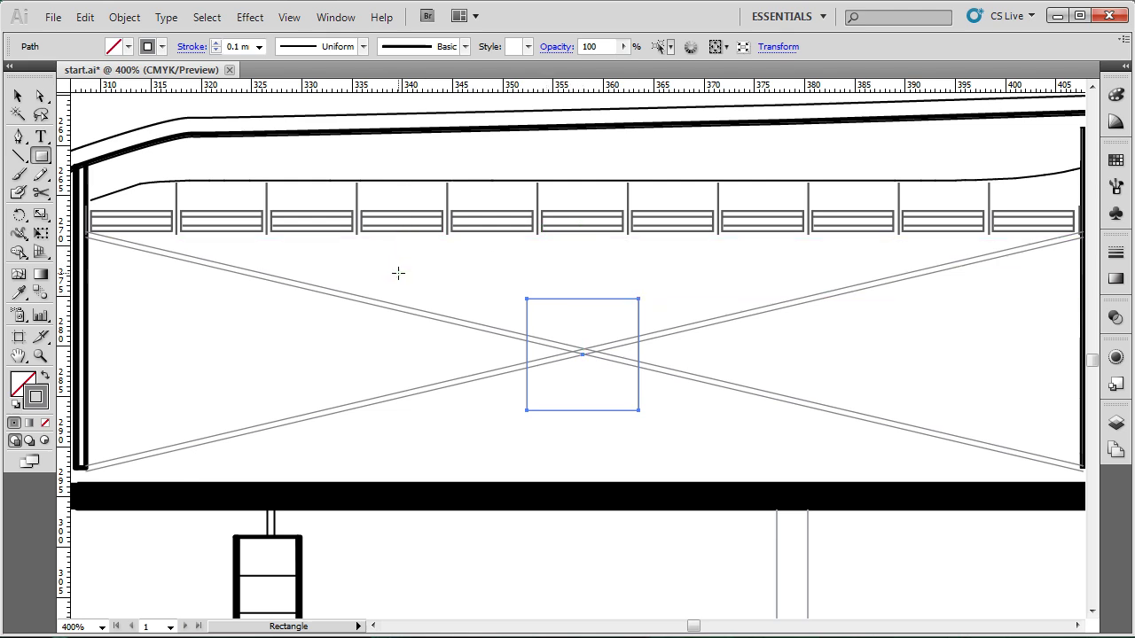
# - Use Object > Transform > Rotate at 15° with Preview to make a rotated copy of the square
pyautogui.press('v')
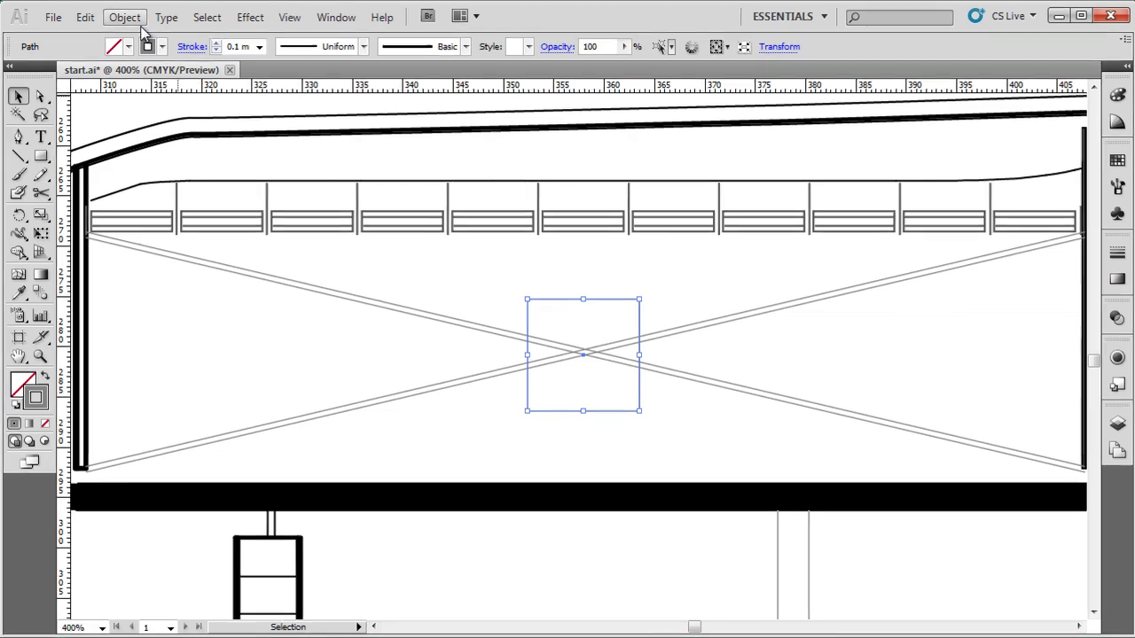
pyautogui.click(124, 16)
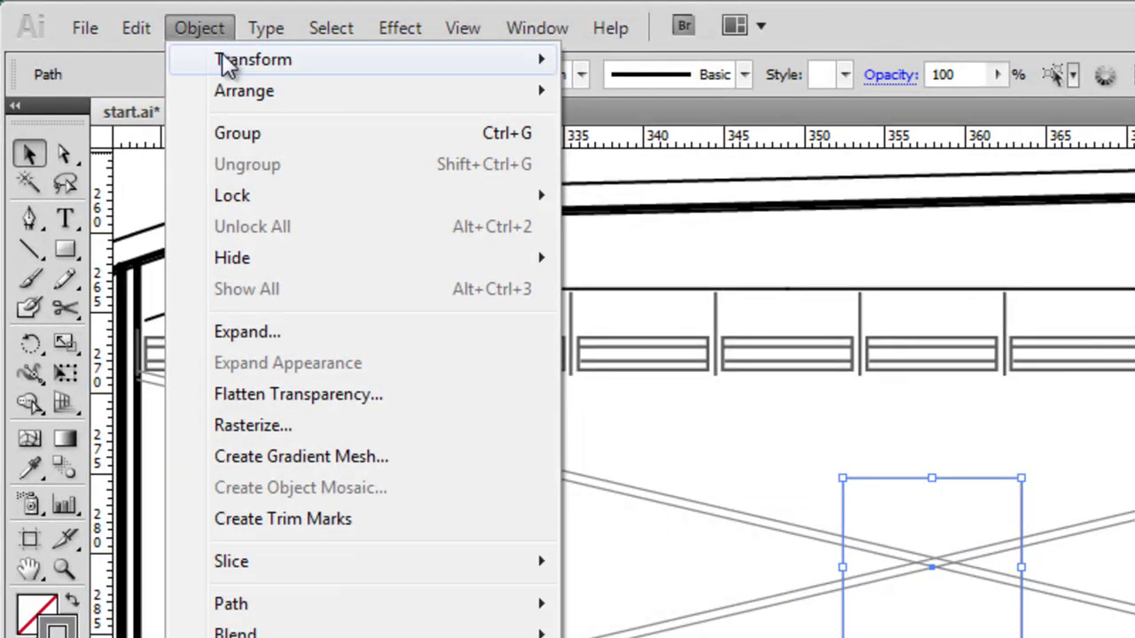
pyautogui.moveTo(226, 66)
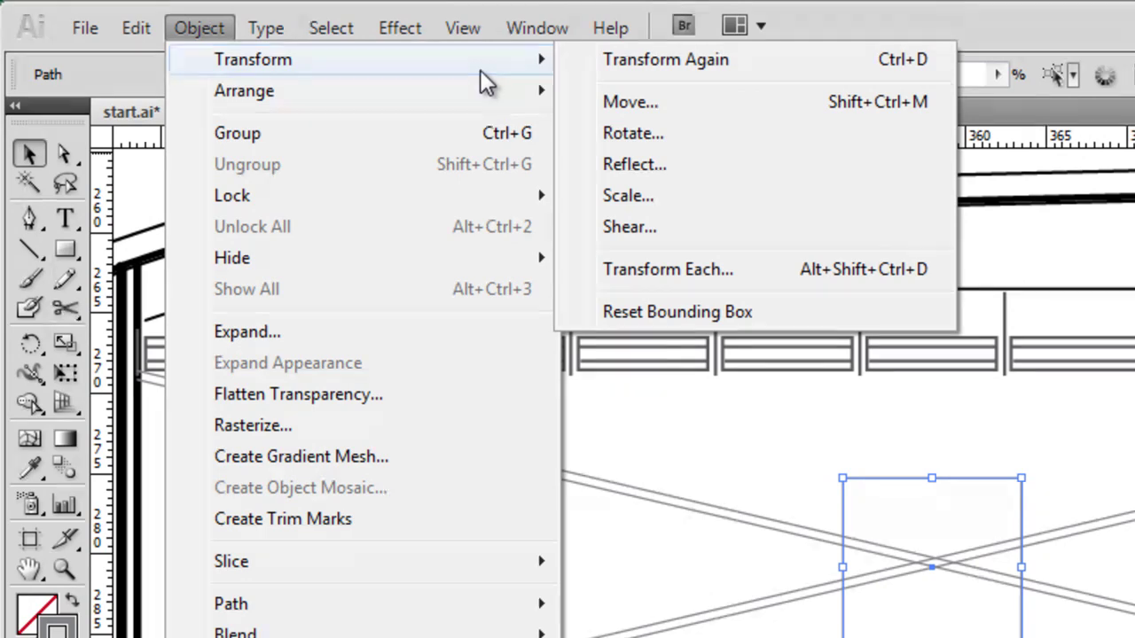
pyautogui.click(648, 136)
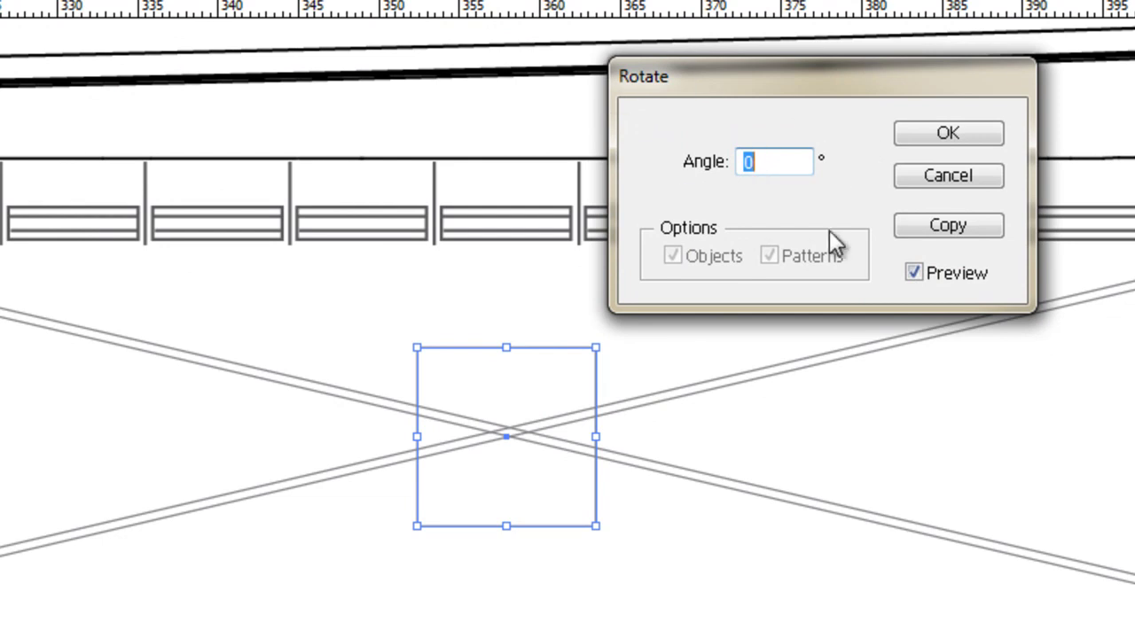
pyautogui.write('15')
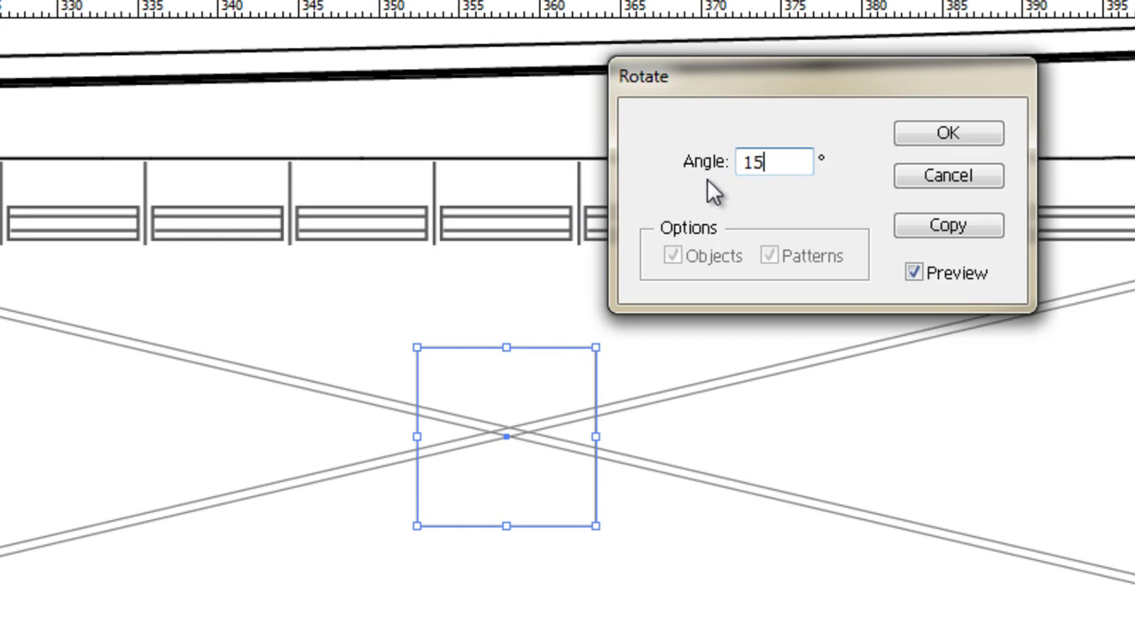
pyautogui.click(936, 272)
pyautogui.click(936, 271)
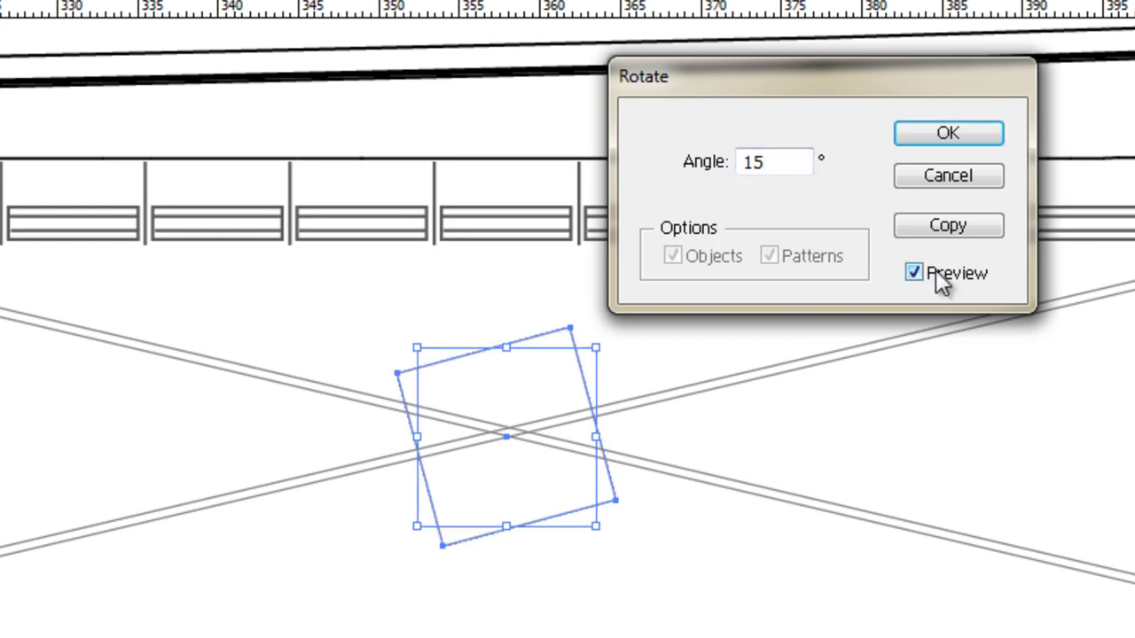
pyautogui.click(936, 272)
pyautogui.click(935, 271)
pyautogui.click(933, 233)
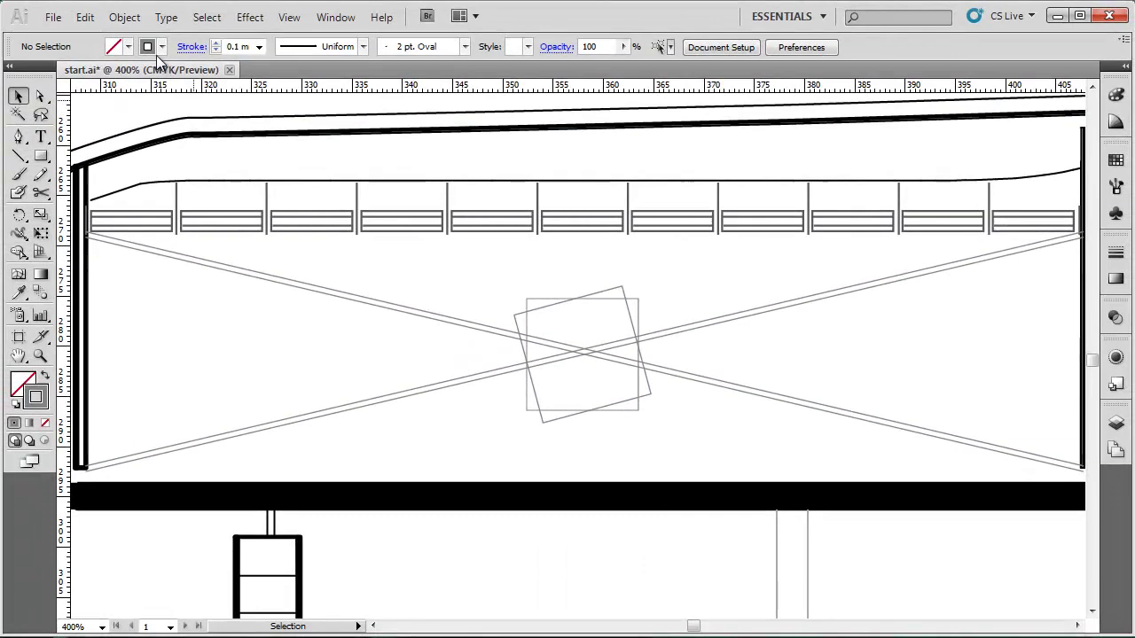
# - Repeat the 15° rotated square copy with Transform Again and Ctrl+D until the ring is complete
pyautogui.click(623, 286)
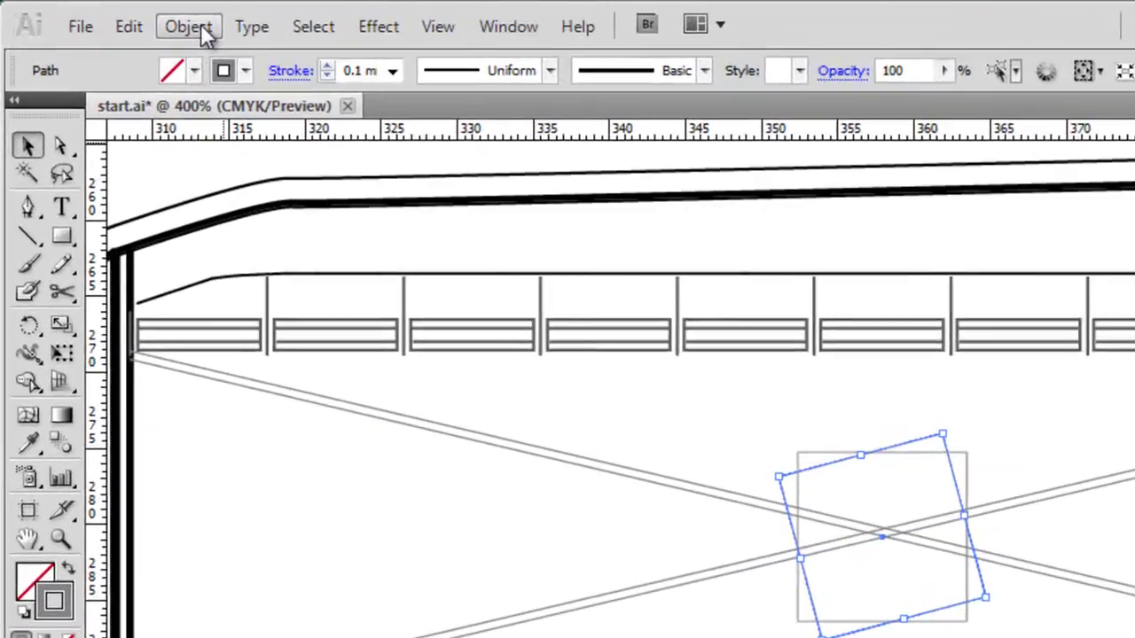
pyautogui.click(201, 25)
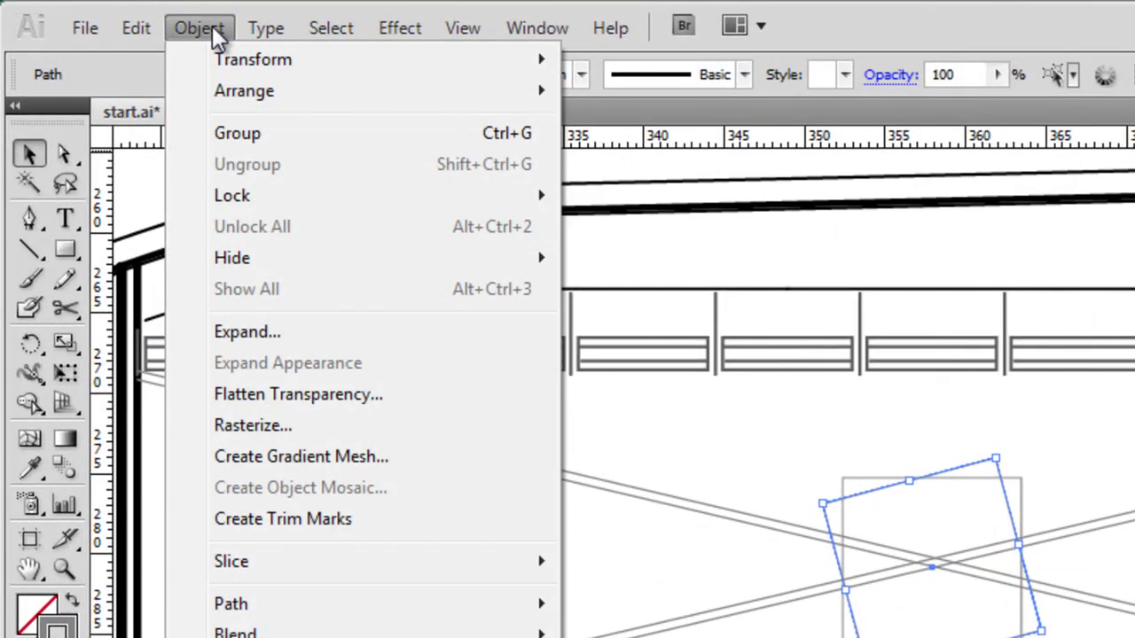
pyautogui.moveTo(215, 53)
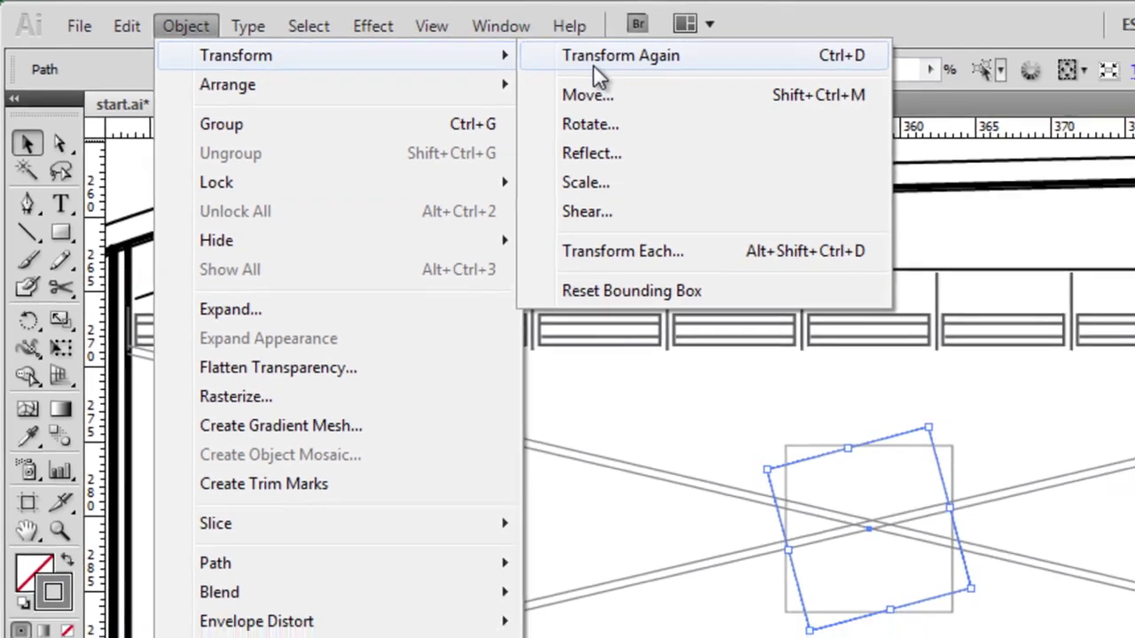
pyautogui.click(636, 66)
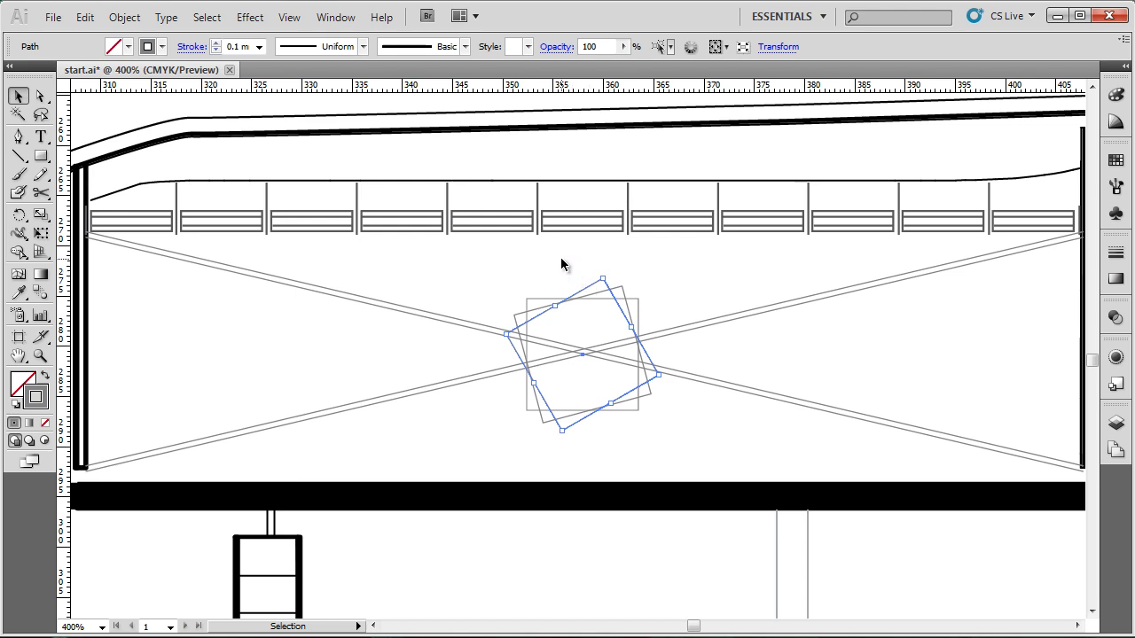
pyautogui.press('a')
pyautogui.hotkey('ctrl', 'd')
pyautogui.hotkey('ctrl', 'd')
pyautogui.hotkey('ctrl', 'd')
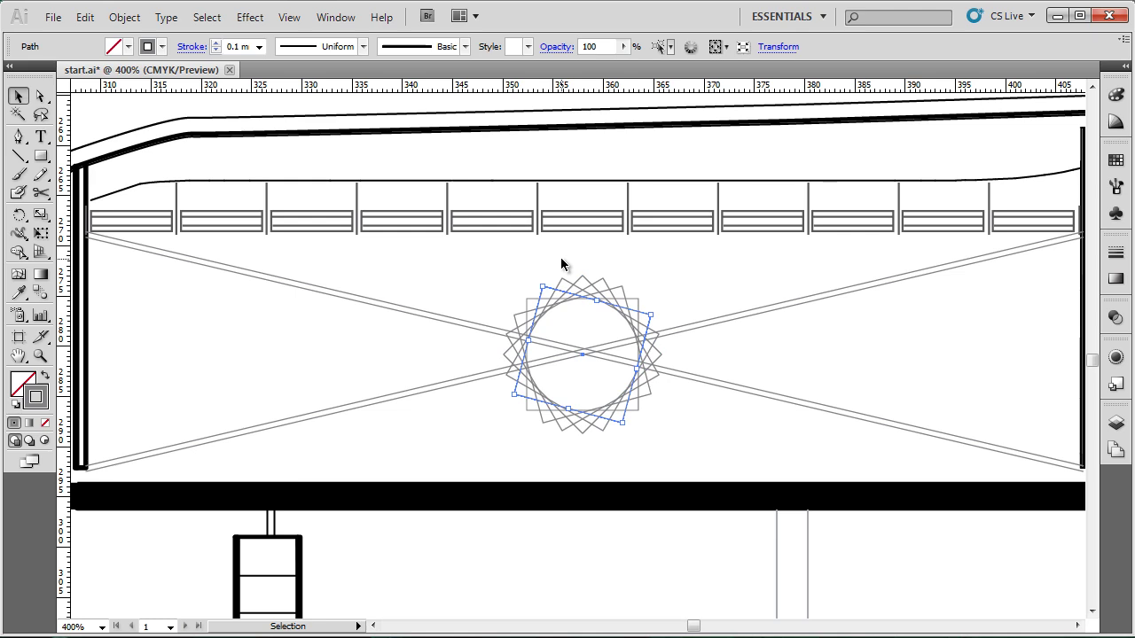
pyautogui.click(560, 263)
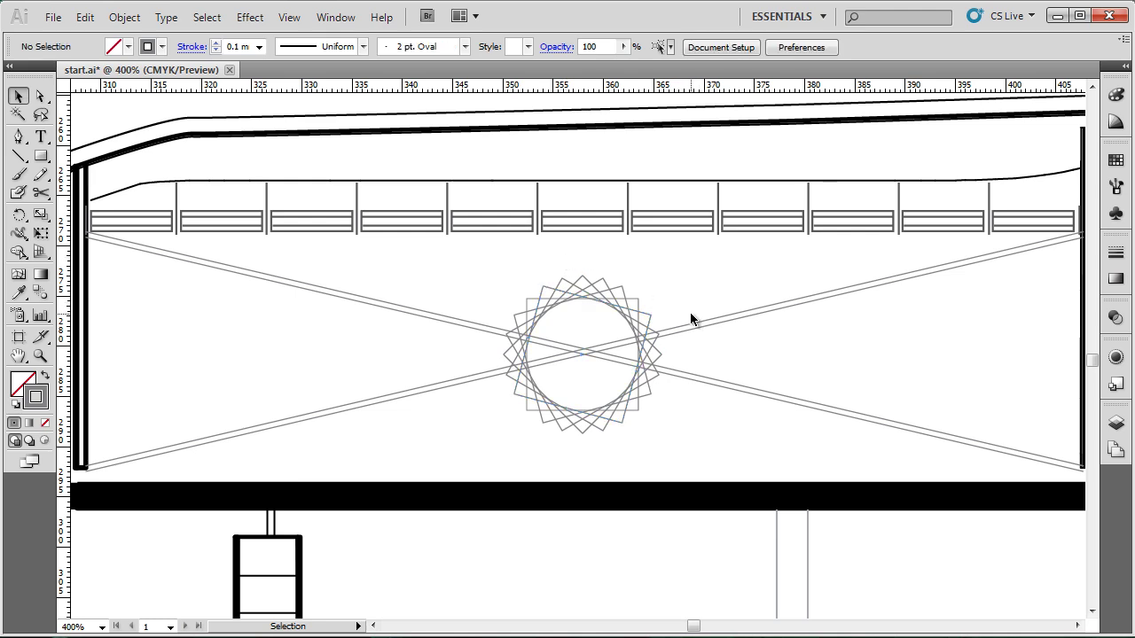
# - Rotate the whole ring of squares by 5° and nudge it slightly further by hand
pyautogui.moveTo(627, 270); pyautogui.dragTo(575, 327)
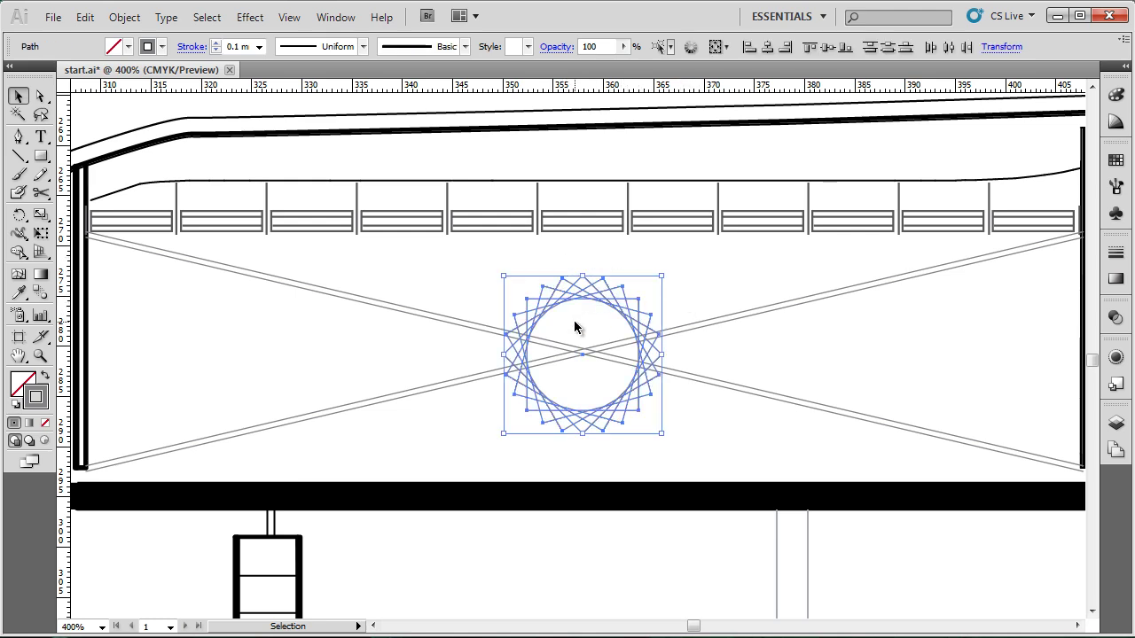
pyautogui.click(124, 17)
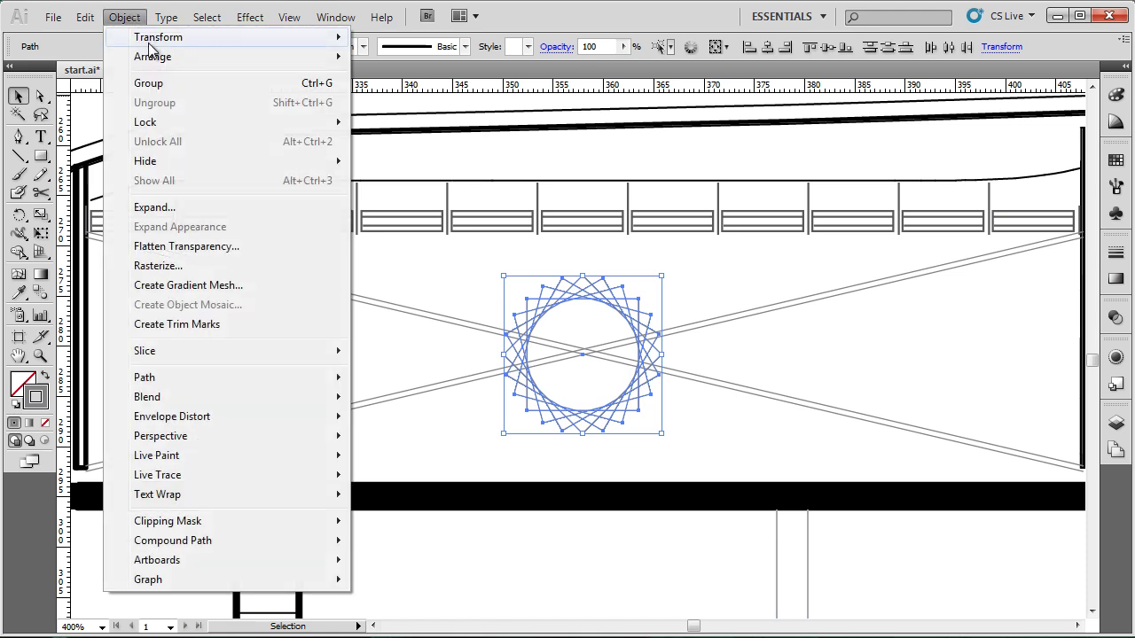
pyautogui.moveTo(148, 42)
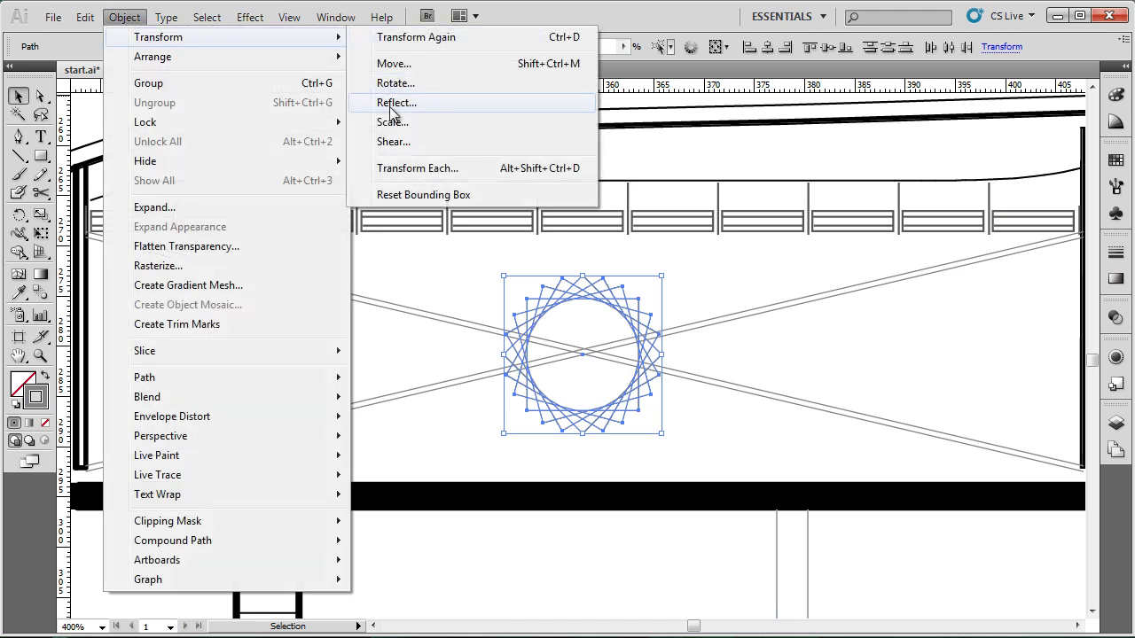
pyautogui.click(395, 83)
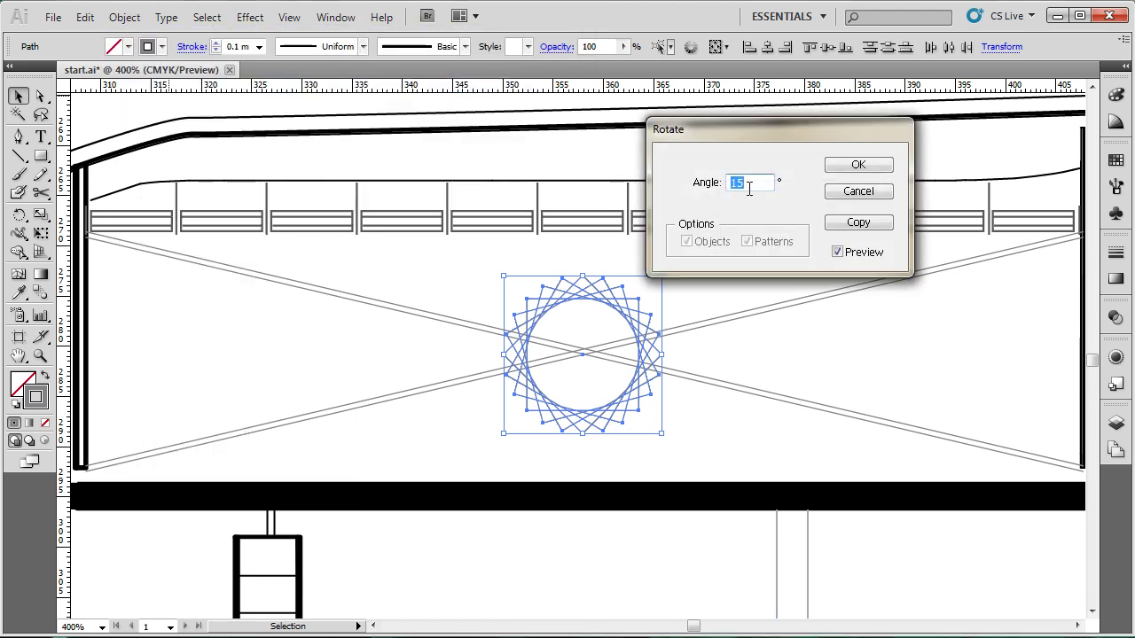
pyautogui.write('5')
pyautogui.click(849, 167)
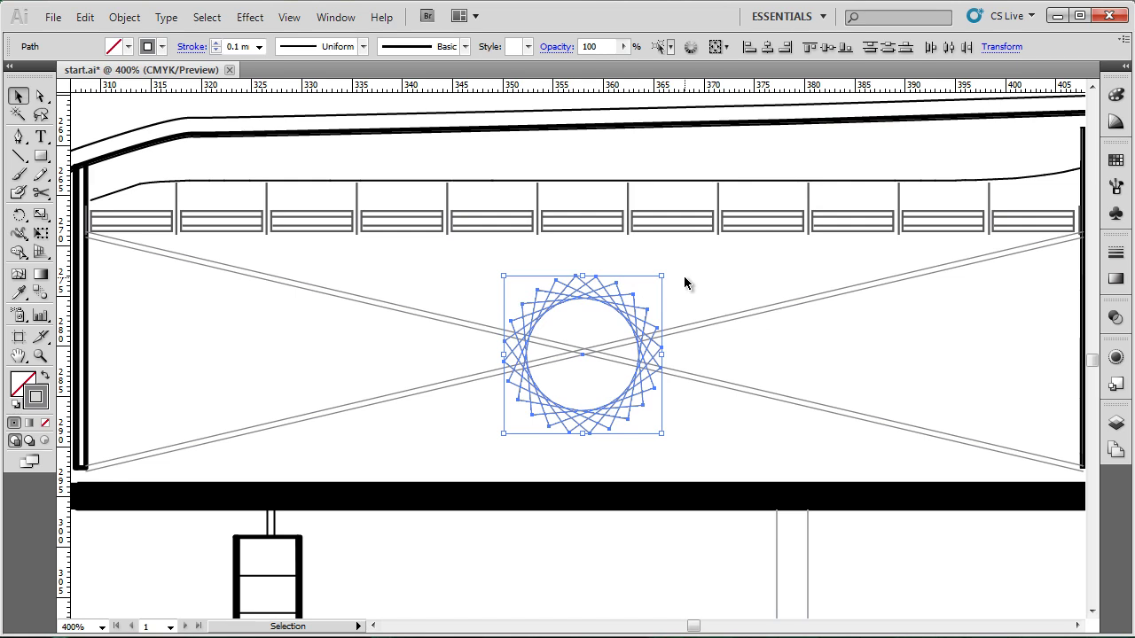
pyautogui.moveTo(664, 279); pyautogui.dragTo(653, 284)
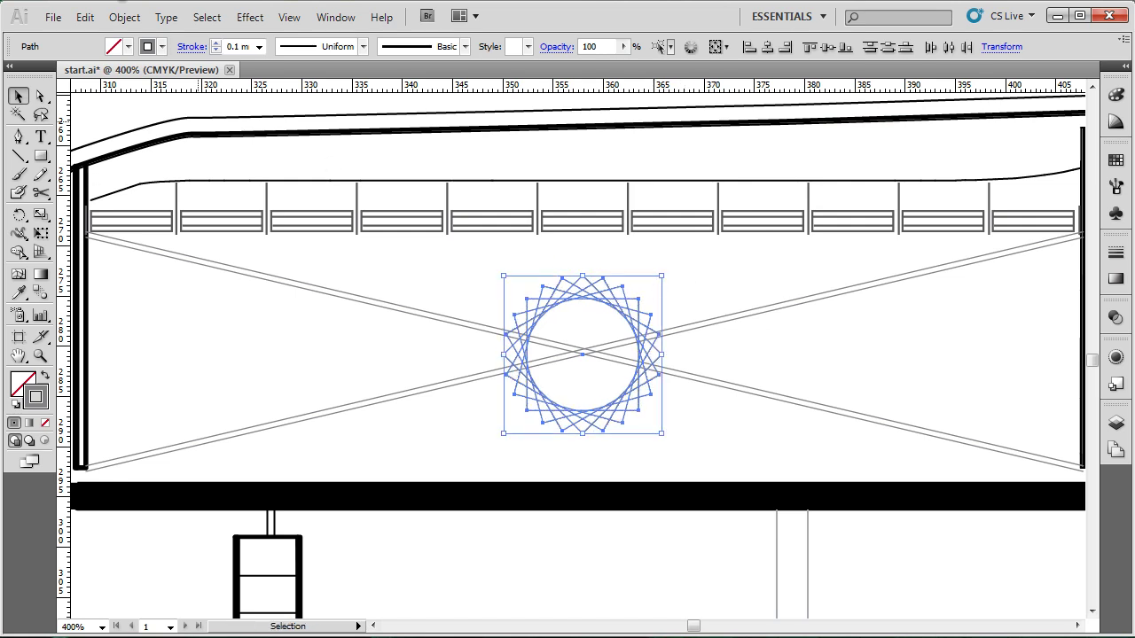
# - Add a 5° rotated copy, repeat it with Ctrl+D, then deselect the ring
pyautogui.click(124, 17)
pyautogui.moveTo(286, 37)
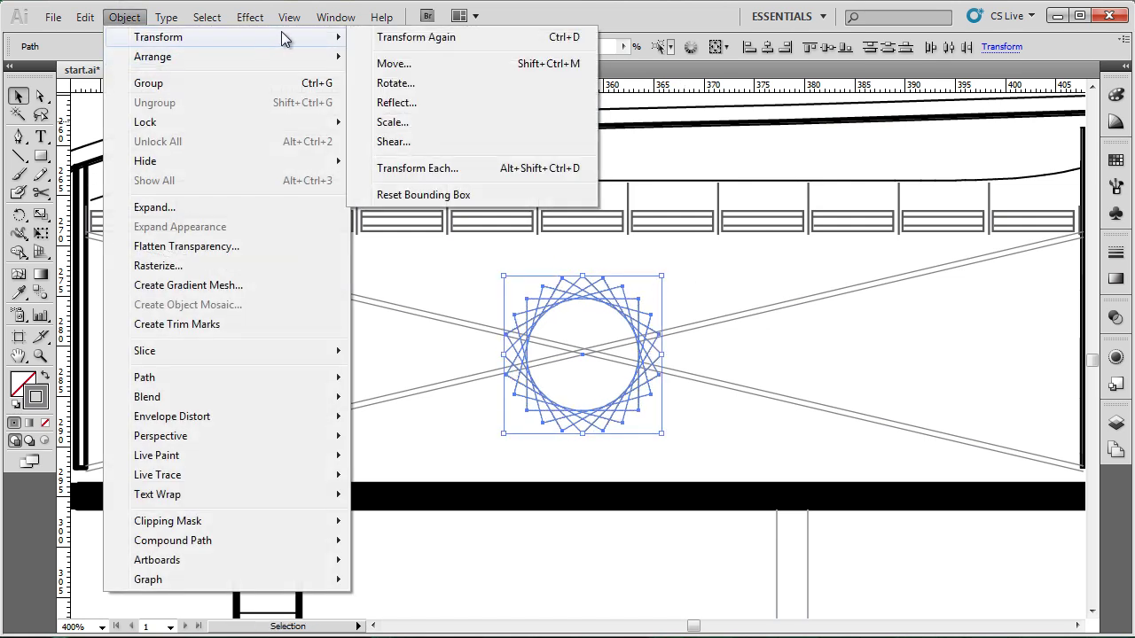
pyautogui.click(384, 84)
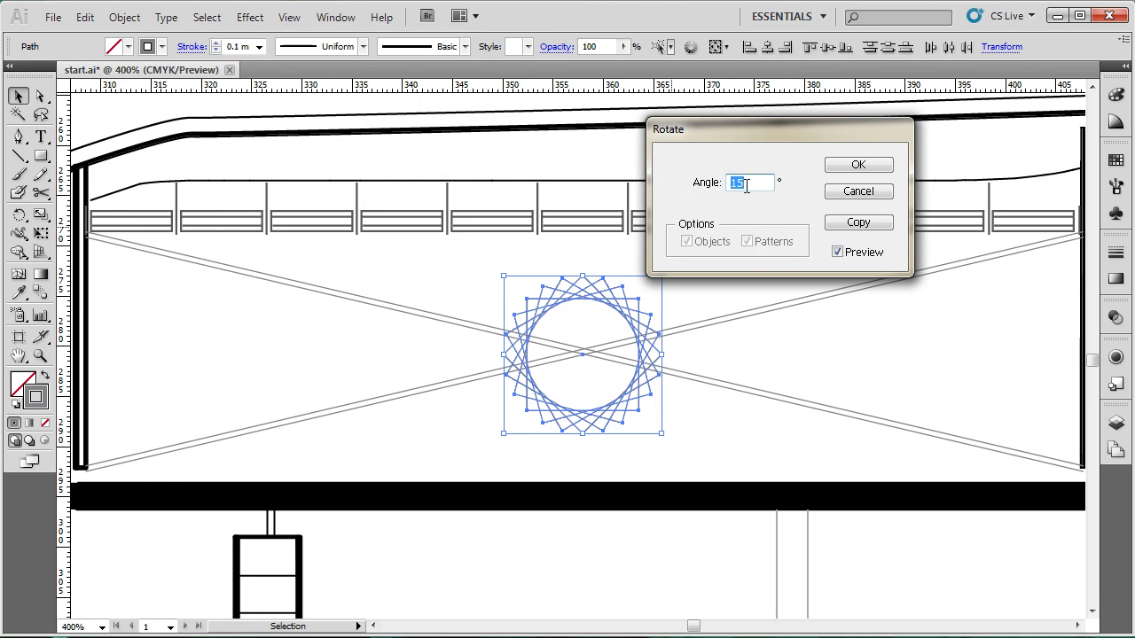
pyautogui.write('5')
pyautogui.click(843, 221)
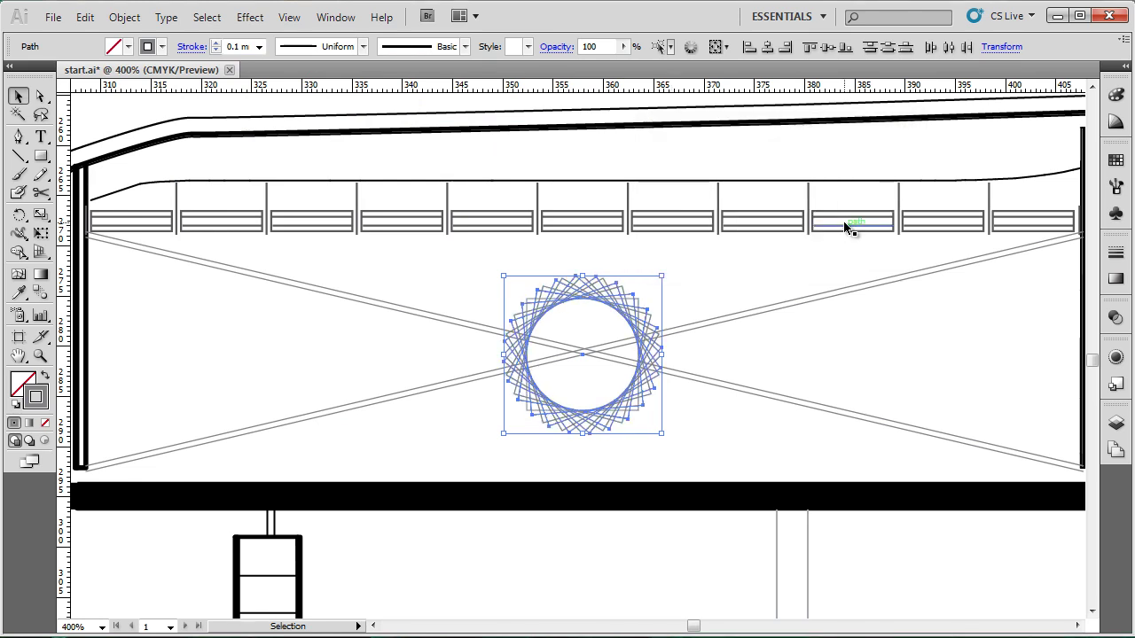
pyautogui.press('a')
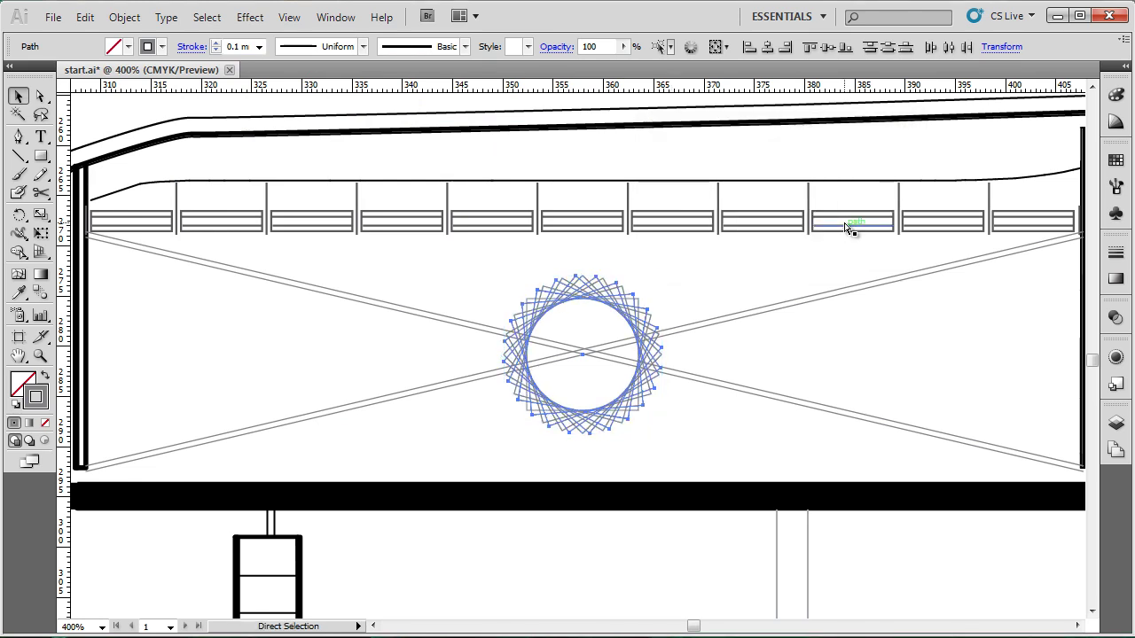
pyautogui.hotkey('ctrl', 'd')
pyautogui.hotkey('ctrl', 'd')
pyautogui.hotkey('ctrl', 'd')
pyautogui.hotkey('ctrl', 'd')
pyautogui.press('v')
pyautogui.click(780, 226)
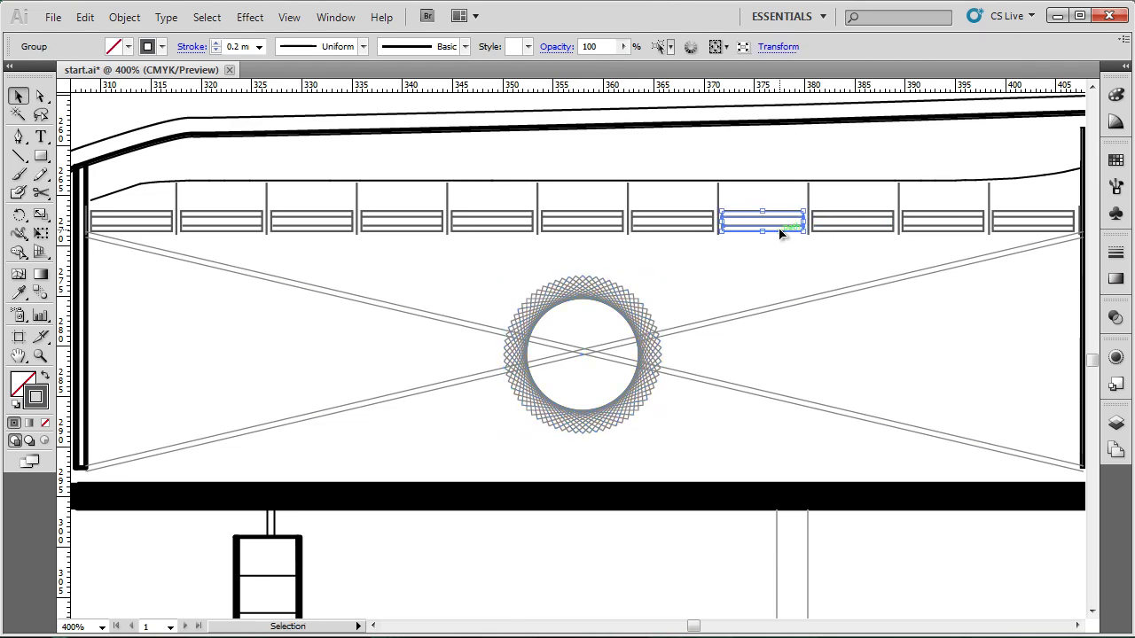
pyautogui.click(683, 297)
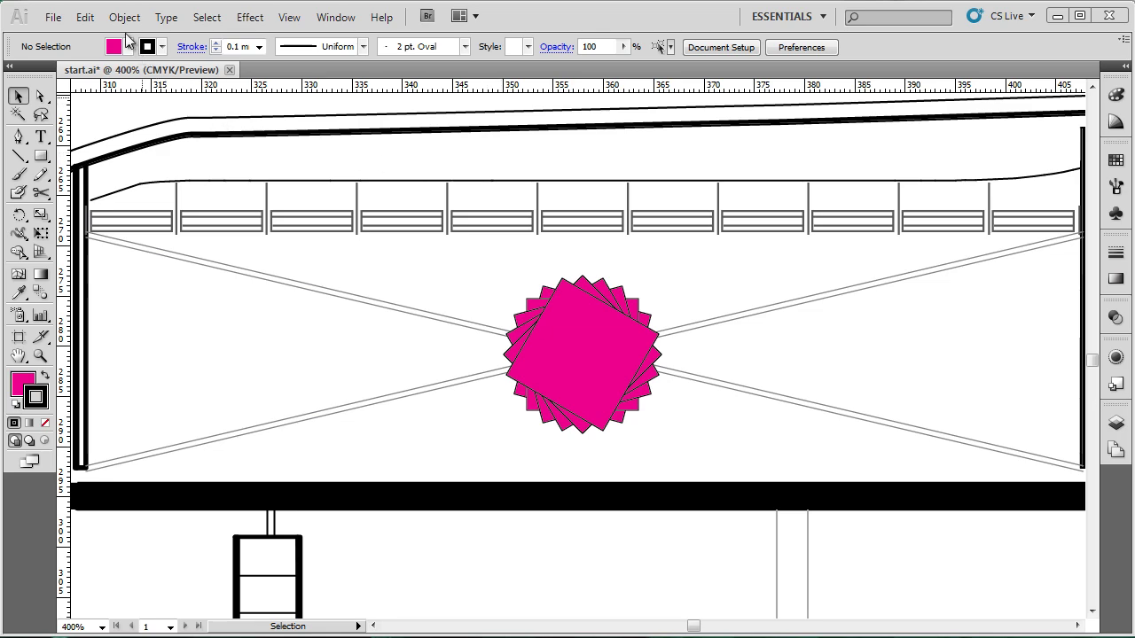
# - Select all the magenta squares and preview a 45° shear on them
pyautogui.moveTo(608, 250); pyautogui.dragTo(542, 334)
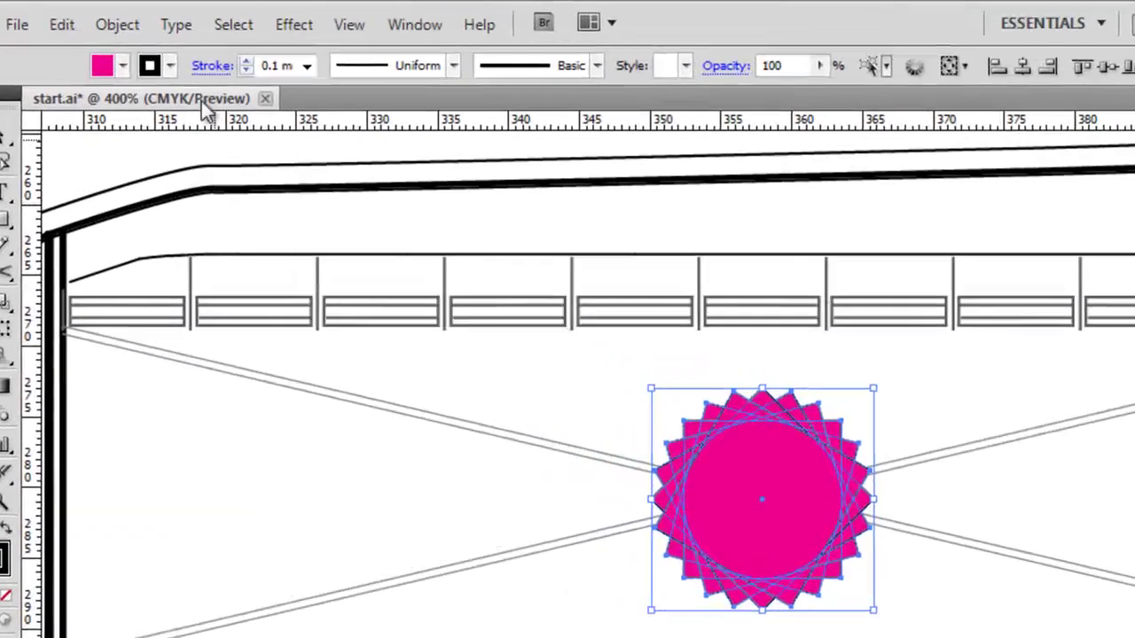
pyautogui.click(117, 24)
pyautogui.moveTo(136, 50)
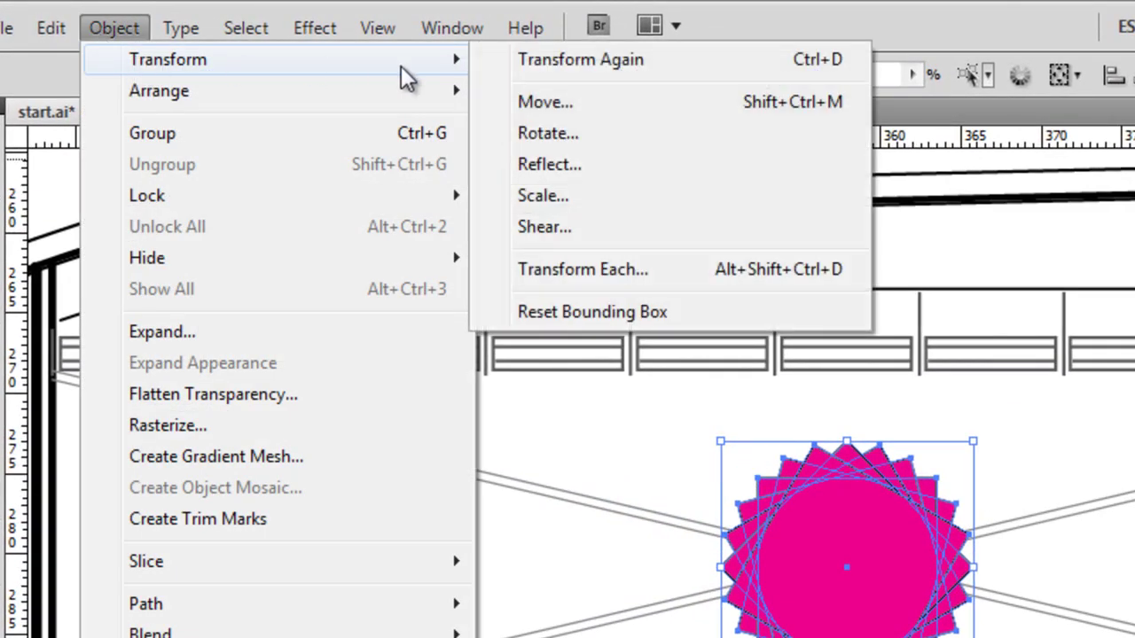
pyautogui.click(596, 228)
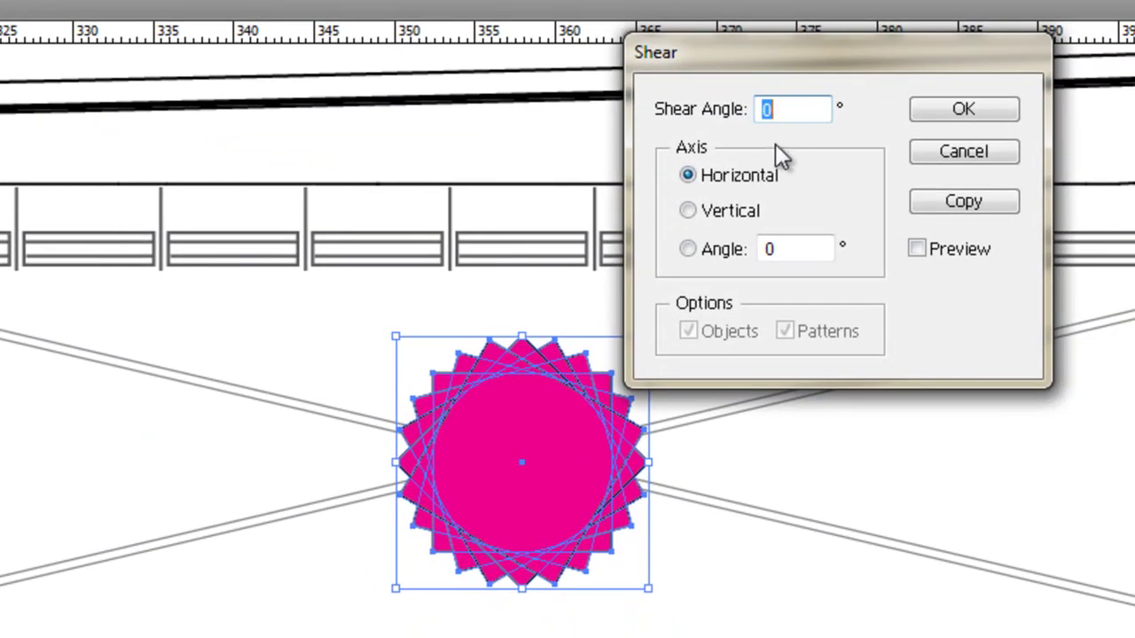
pyautogui.write('45')
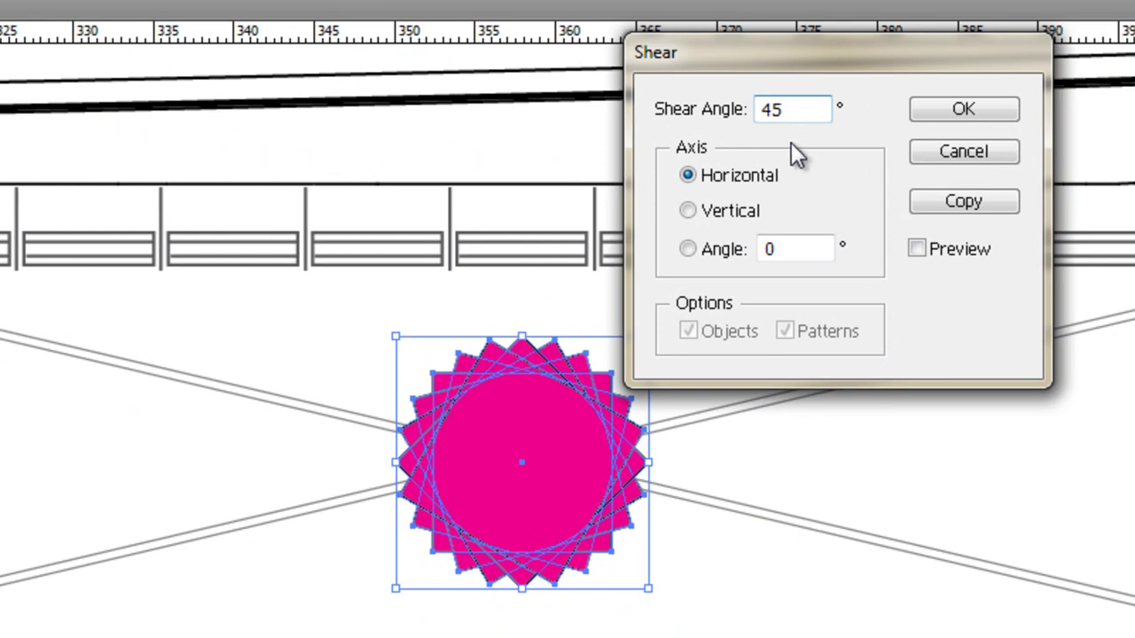
pyautogui.click(968, 259)
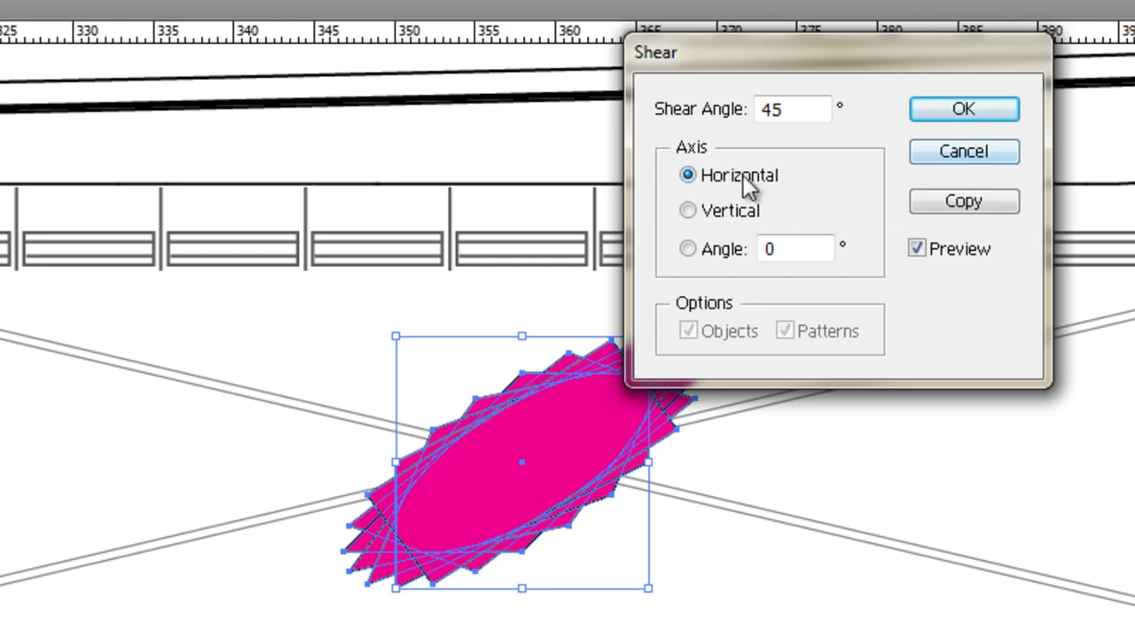
# - Cancel the 45° shear so the rosette stays unslanted, and clear the selection
pyautogui.click(937, 149)
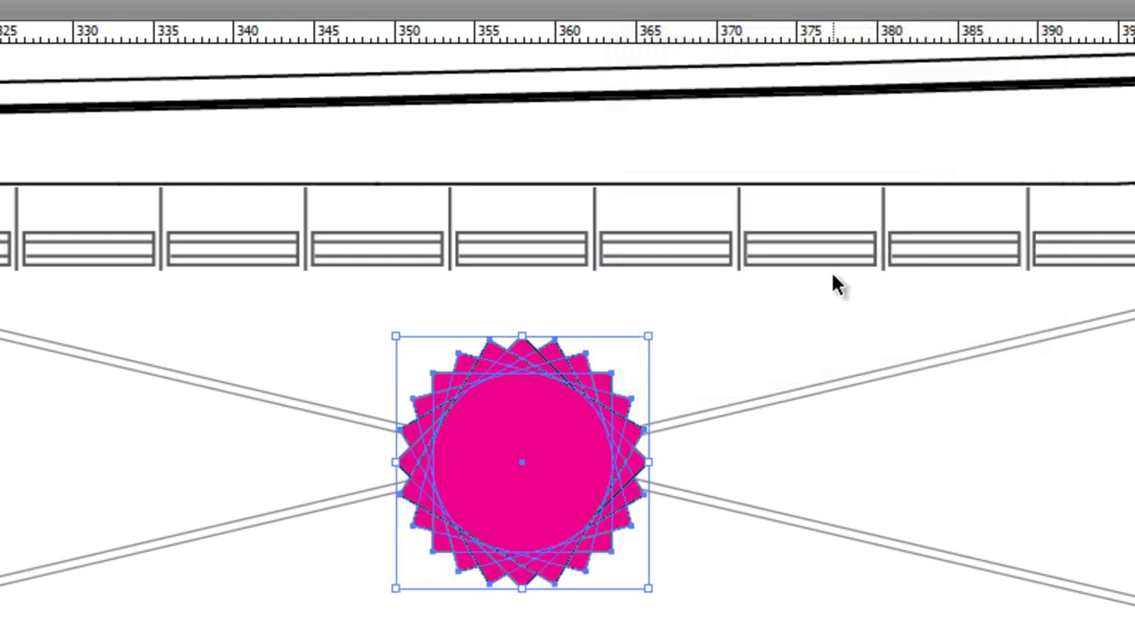
pyautogui.click(596, 311)
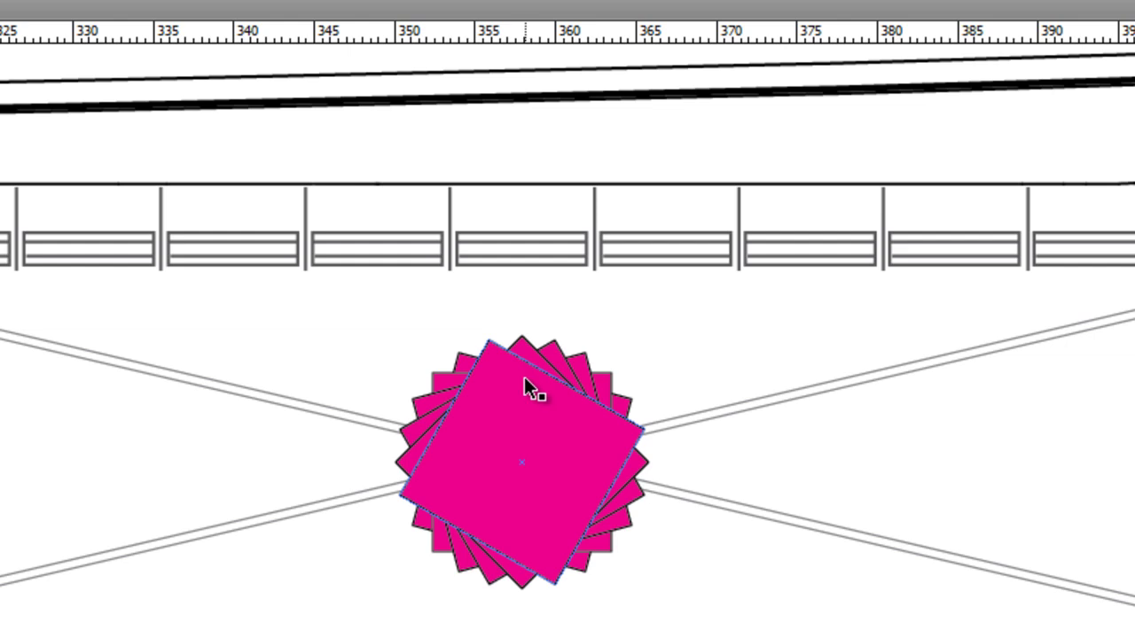
pyautogui.click(470, 316)
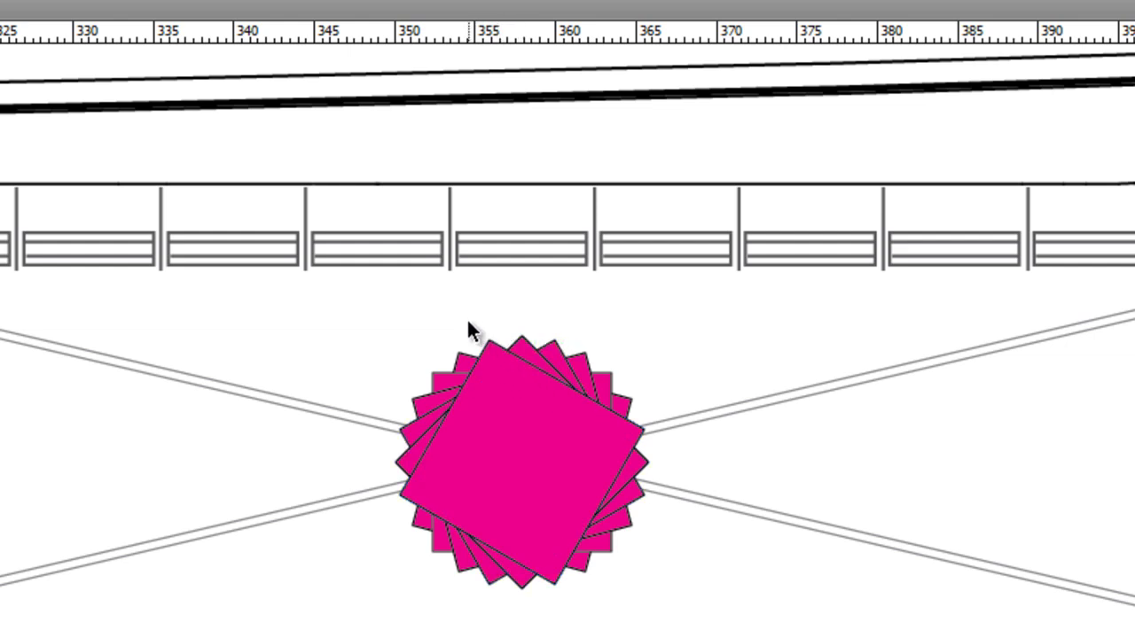
pyautogui.click(490, 348)
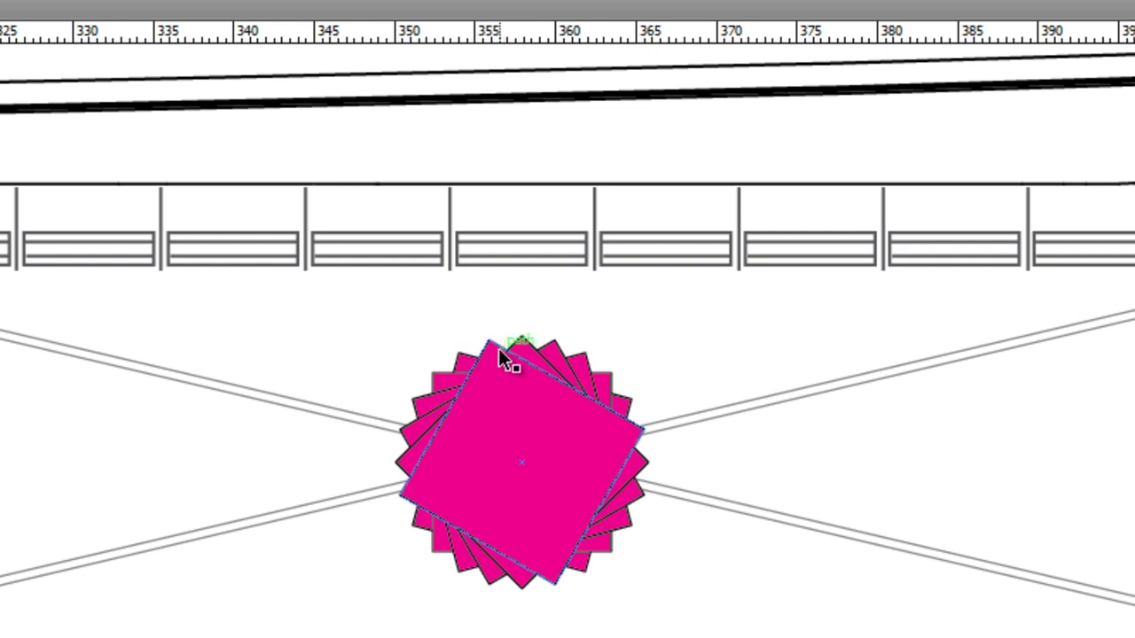
pyautogui.click(501, 356)
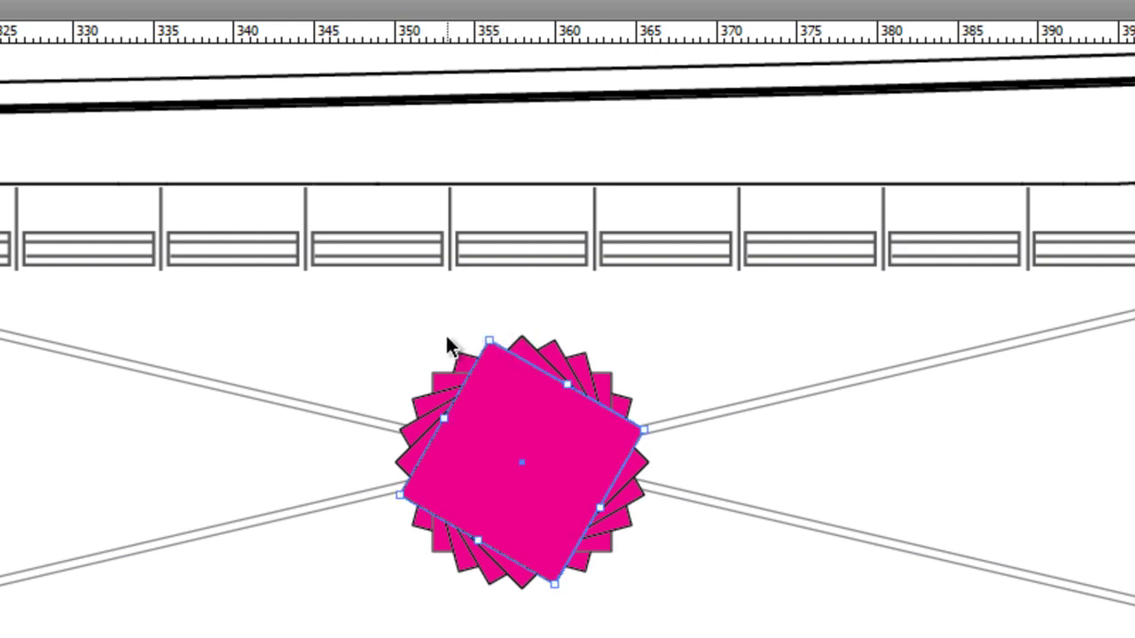
pyautogui.click(405, 326)
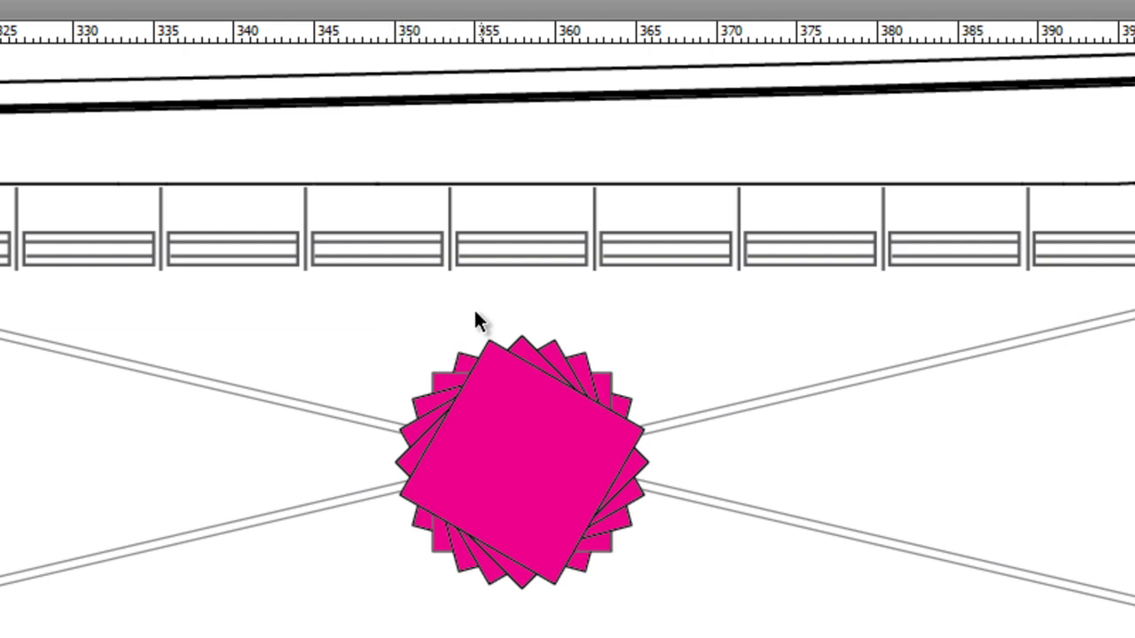
# - Send the top magenta square backward one step, then bring it forward again
pyautogui.click(496, 346)
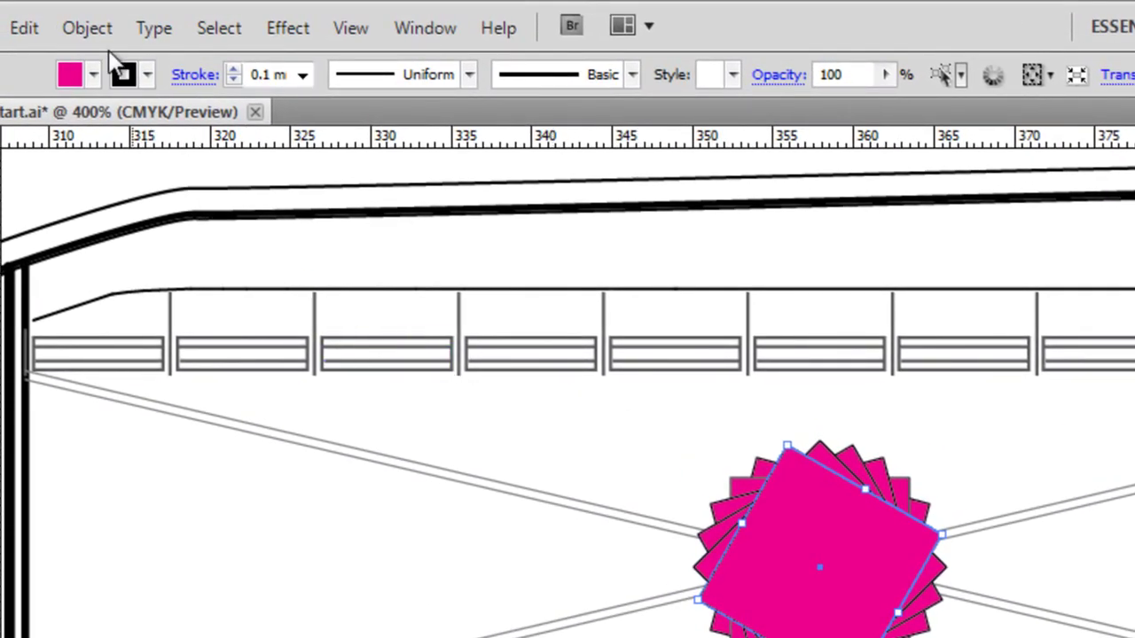
pyautogui.click(91, 30)
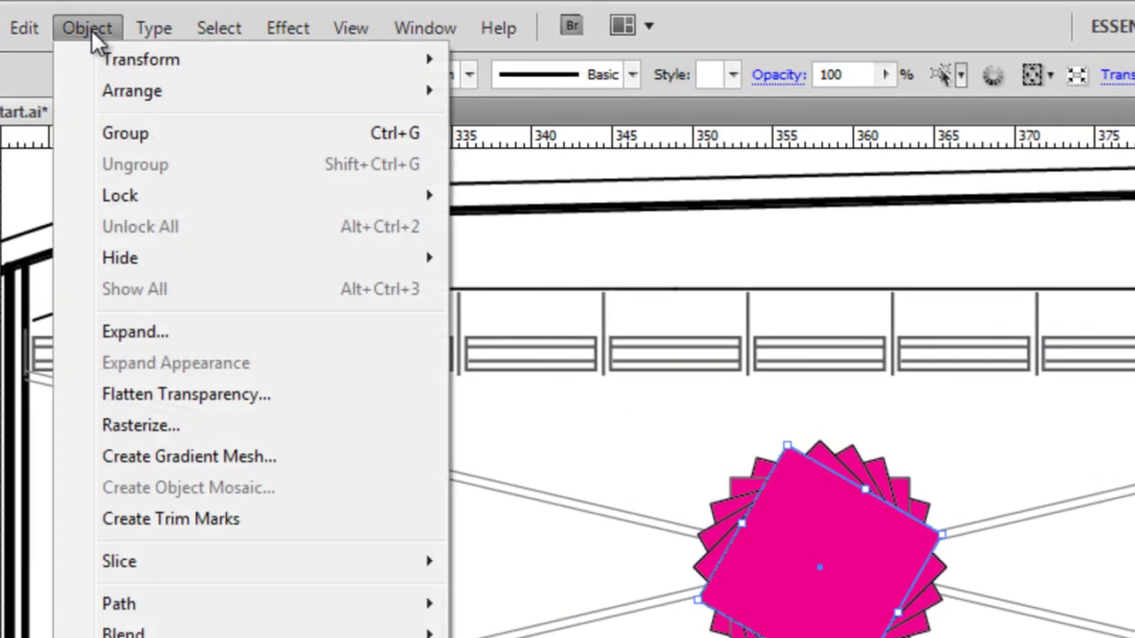
pyautogui.moveTo(104, 96)
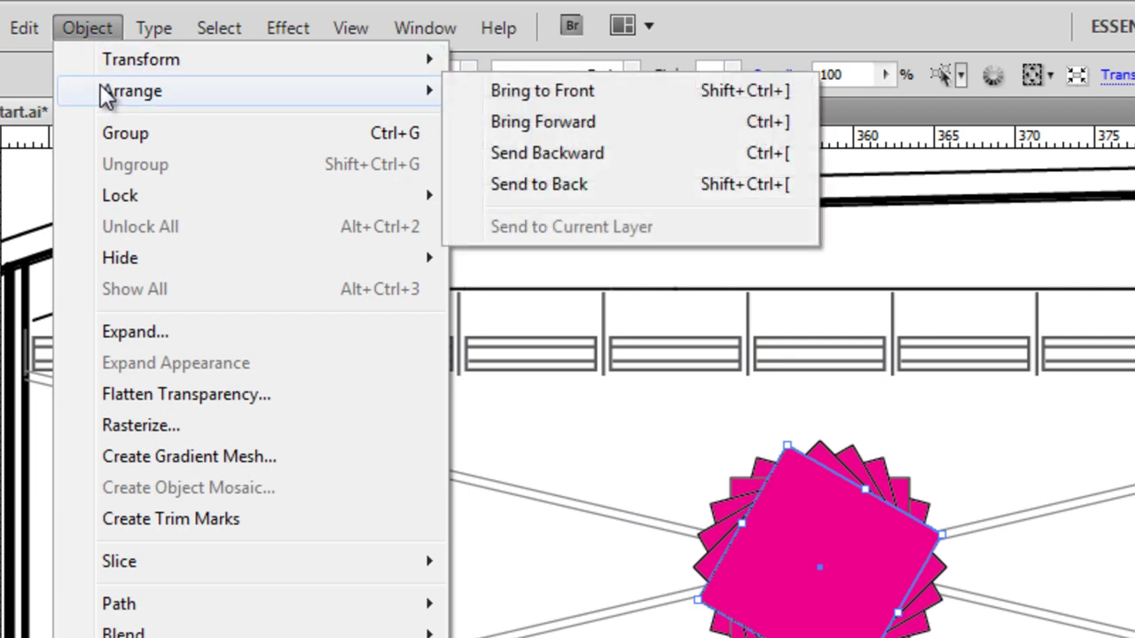
pyautogui.click(531, 158)
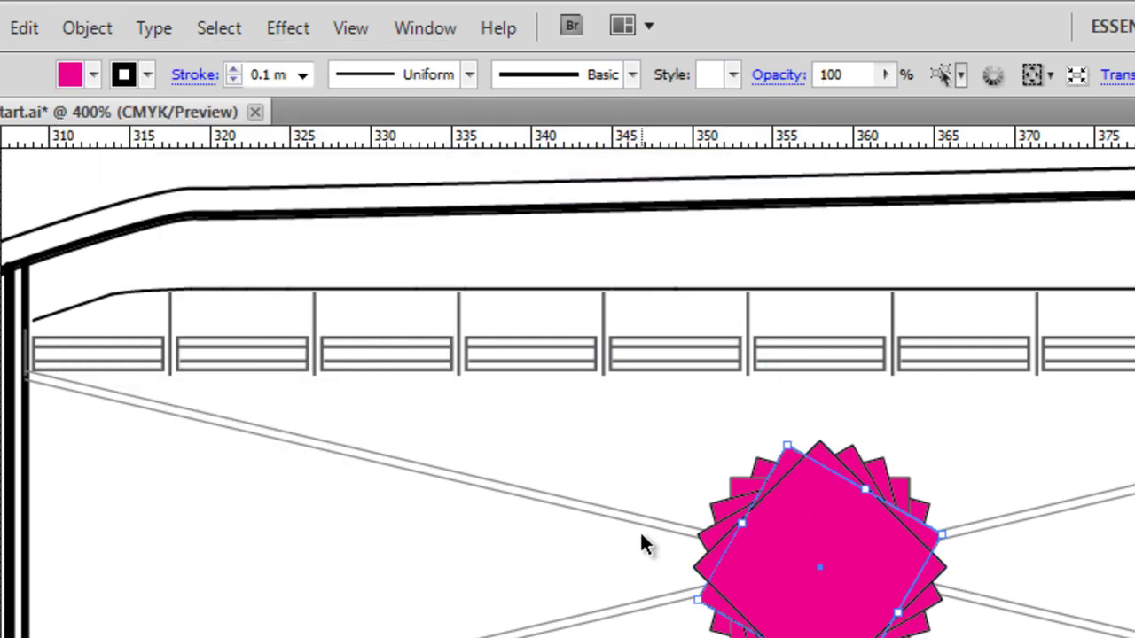
pyautogui.click(99, 28)
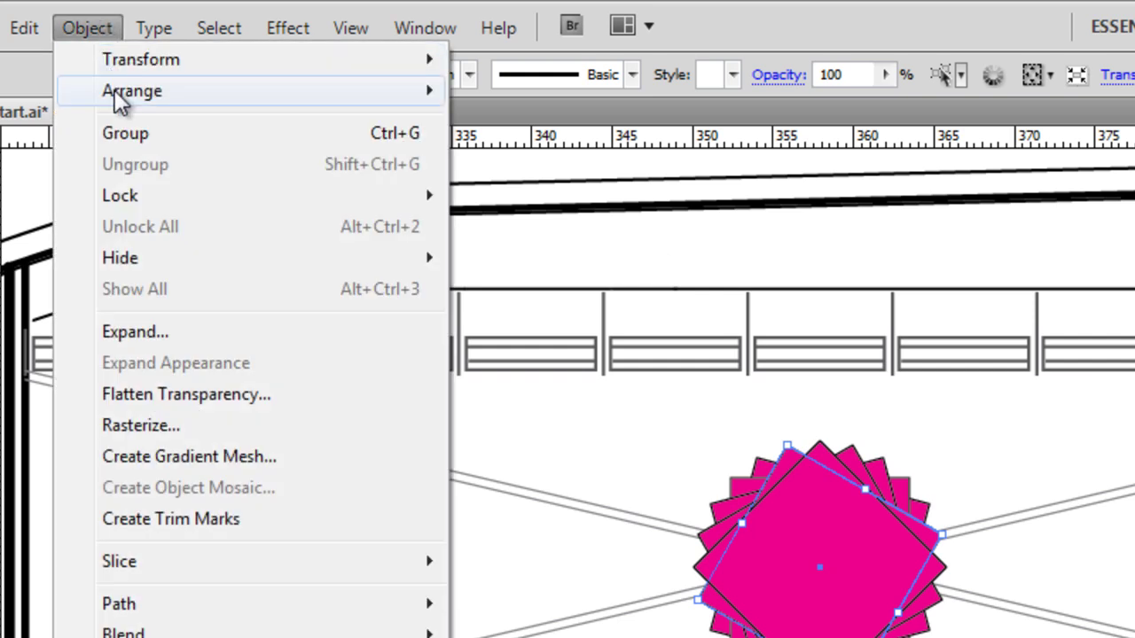
pyautogui.moveTo(165, 100)
pyautogui.click(524, 124)
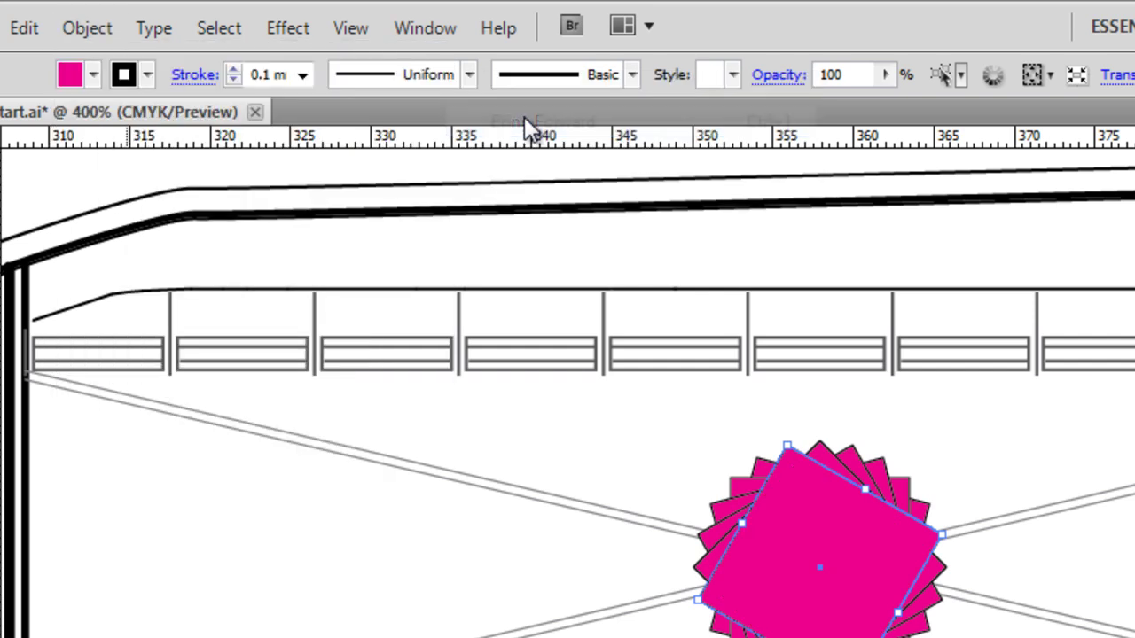
pyautogui.click(714, 434)
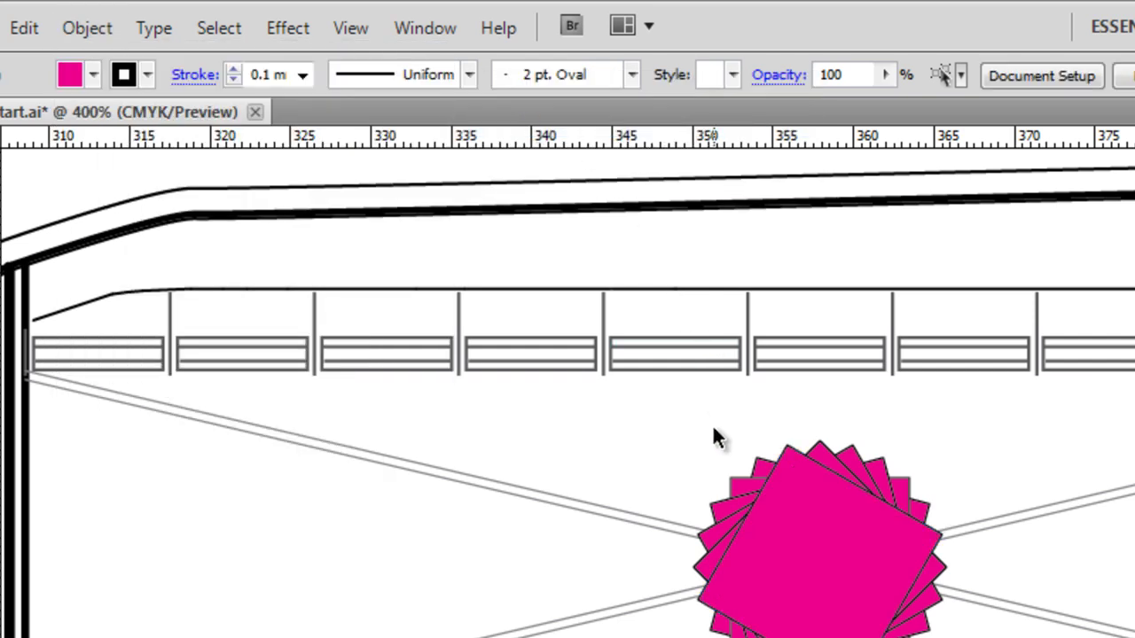